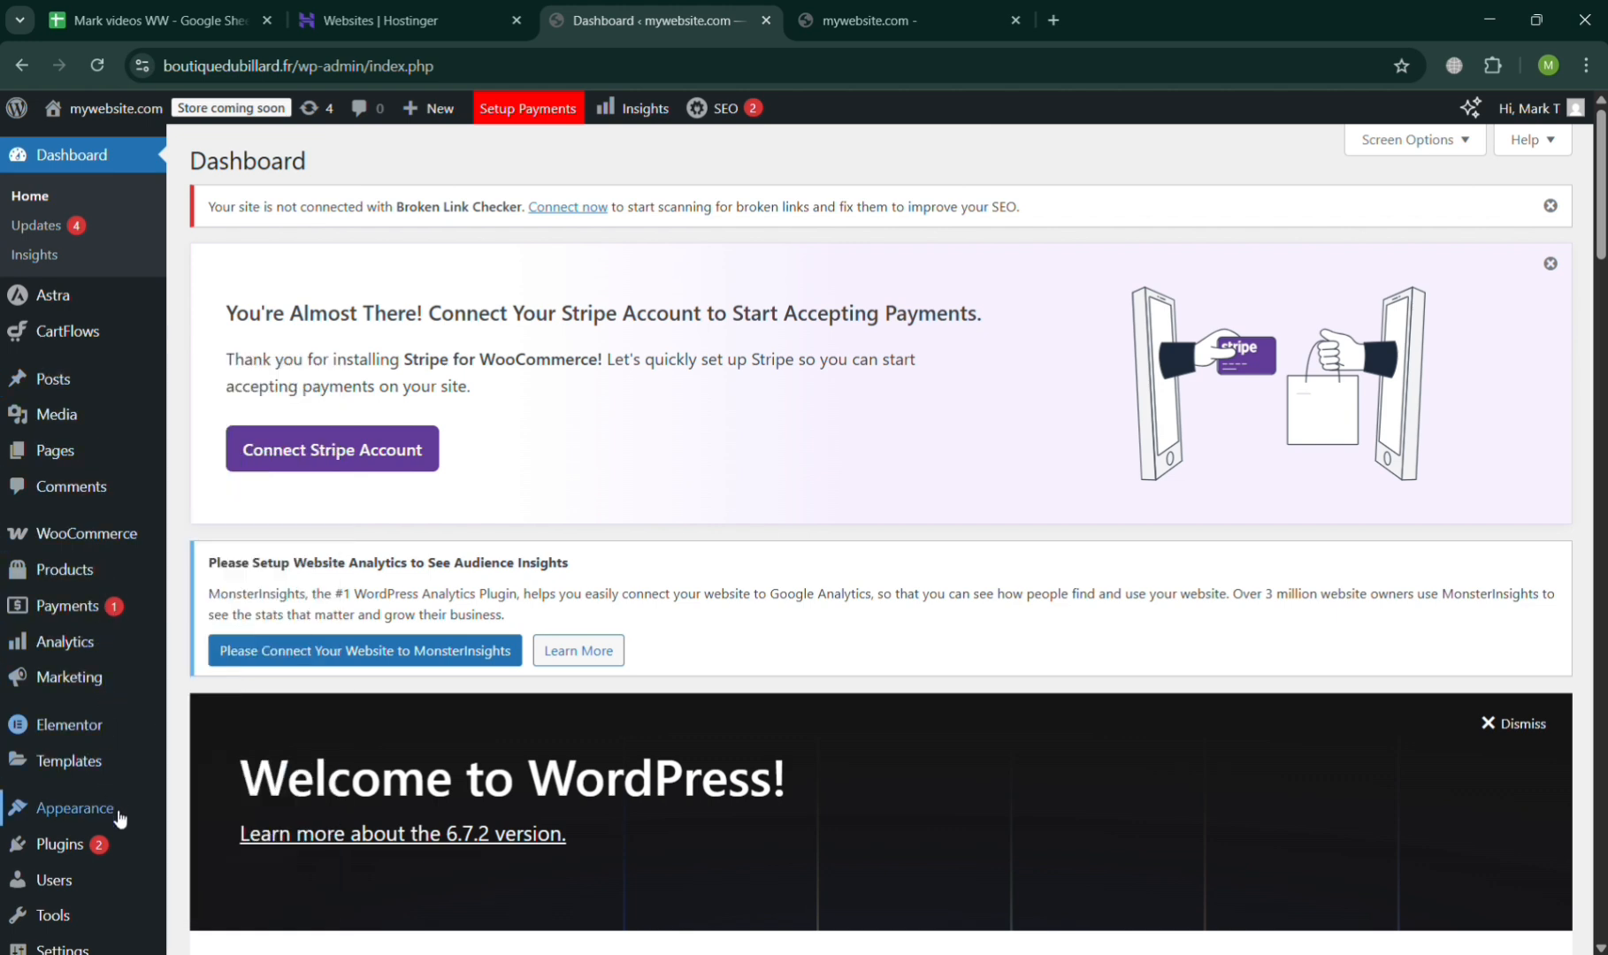
# Search the plugin directory for "elementor" and find the Elementor Website Builder plugin.
pyautogui.moveTo(111, 846)
pyautogui.click(218, 845)
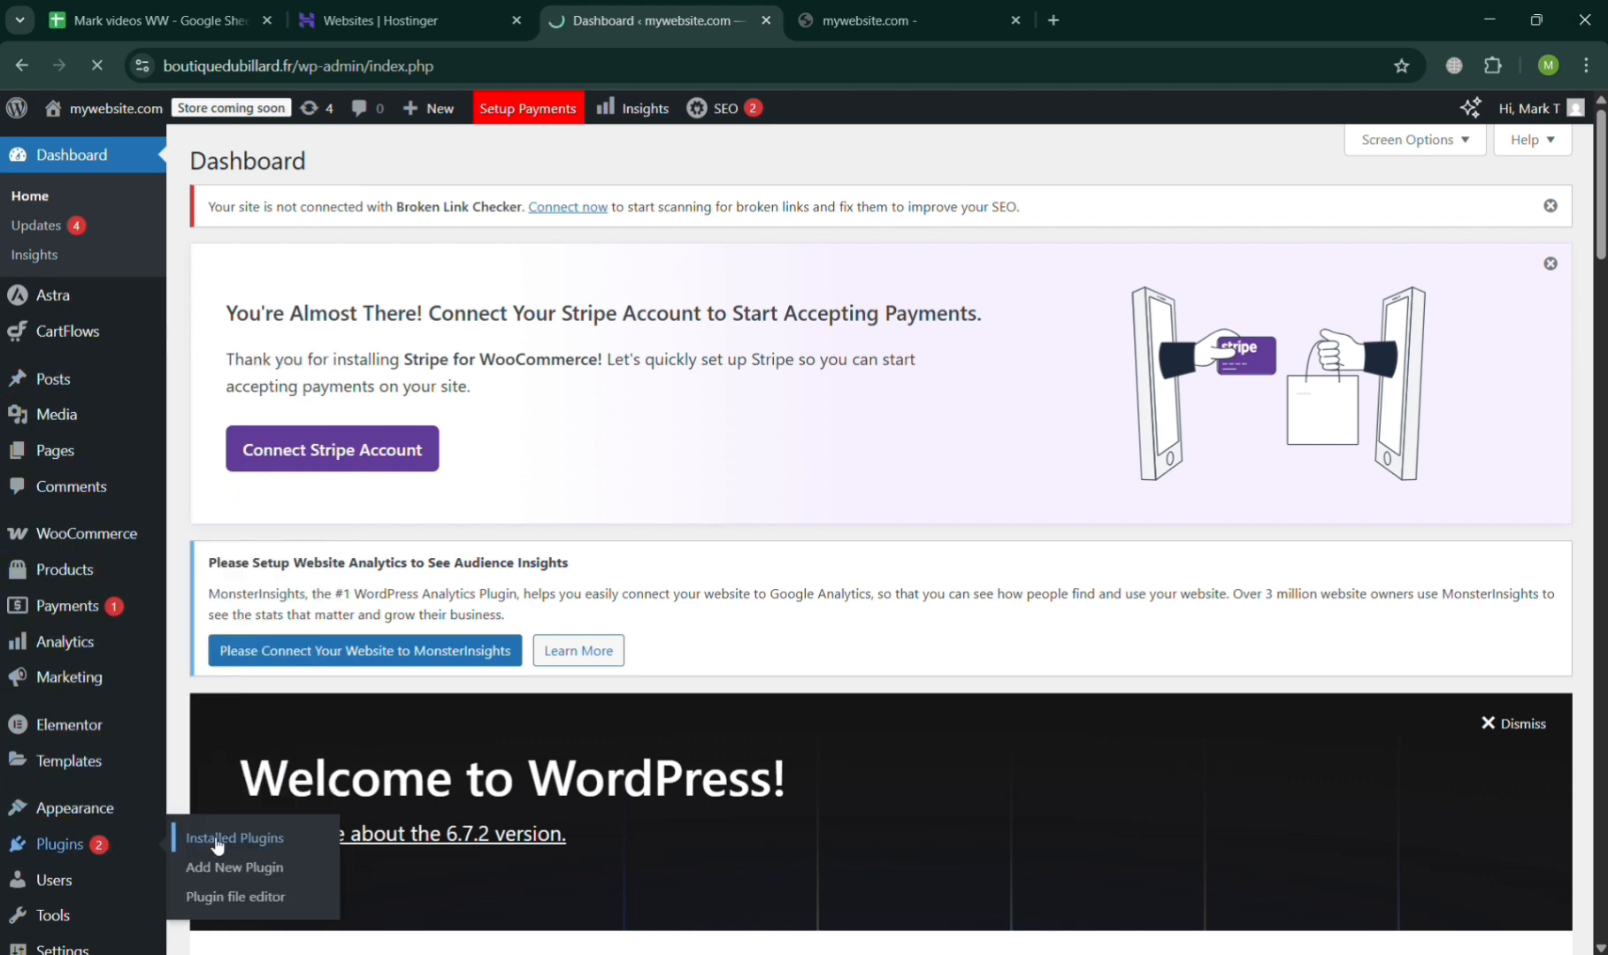
pyautogui.click(250, 868)
pyautogui.click(1283, 729)
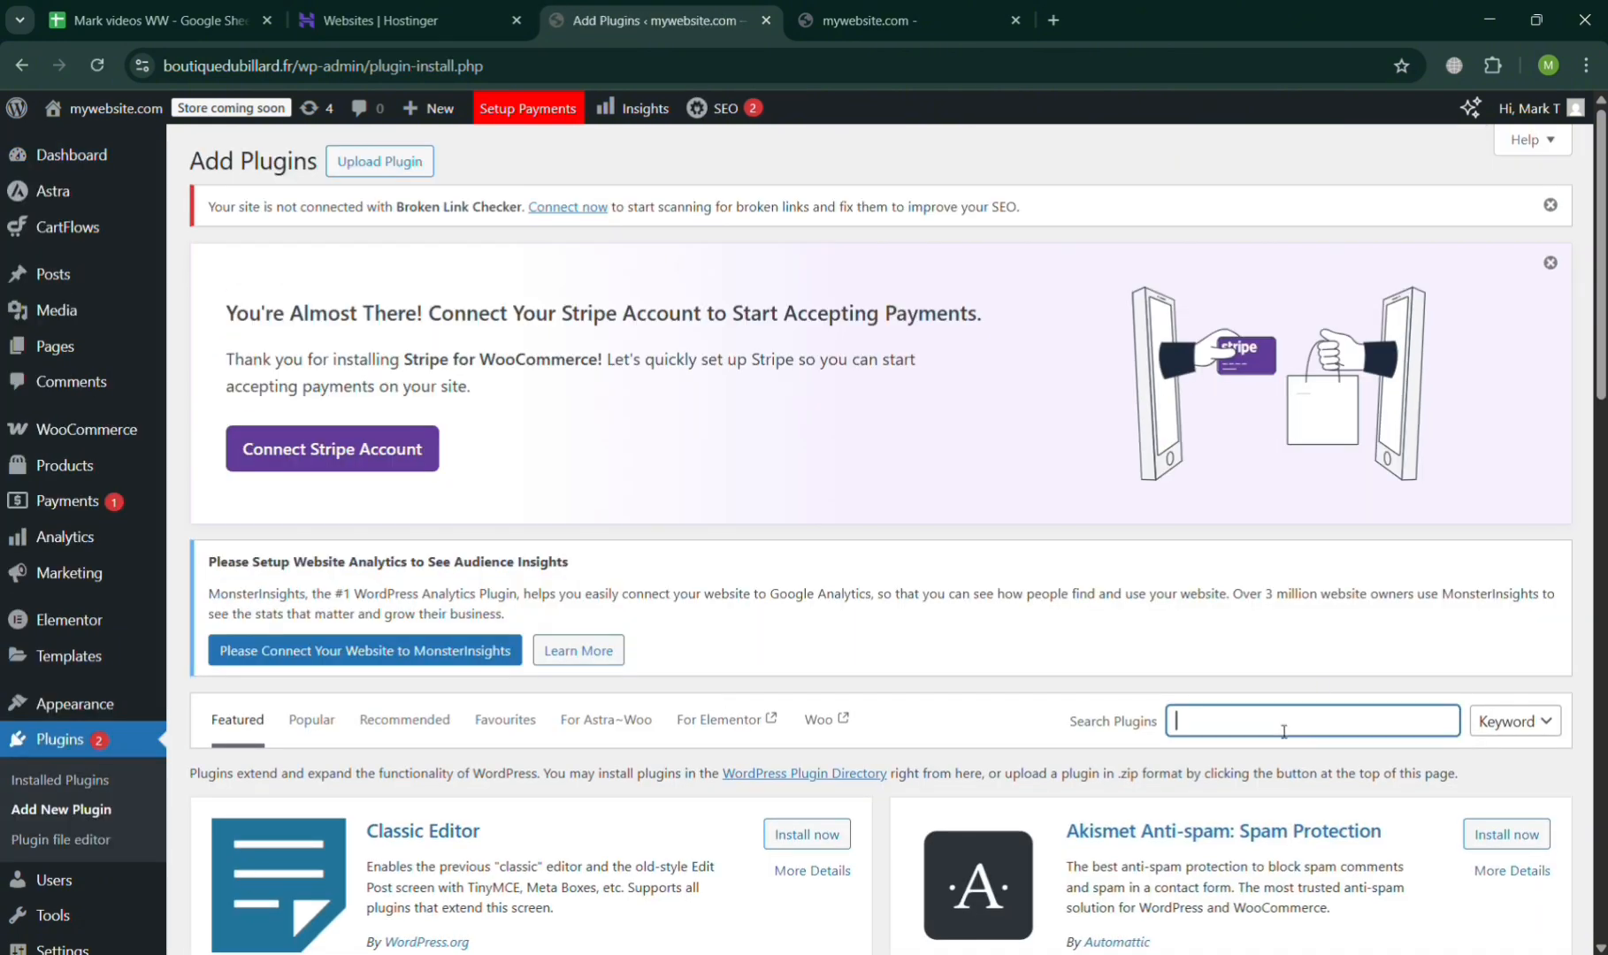
pyautogui.write('e')
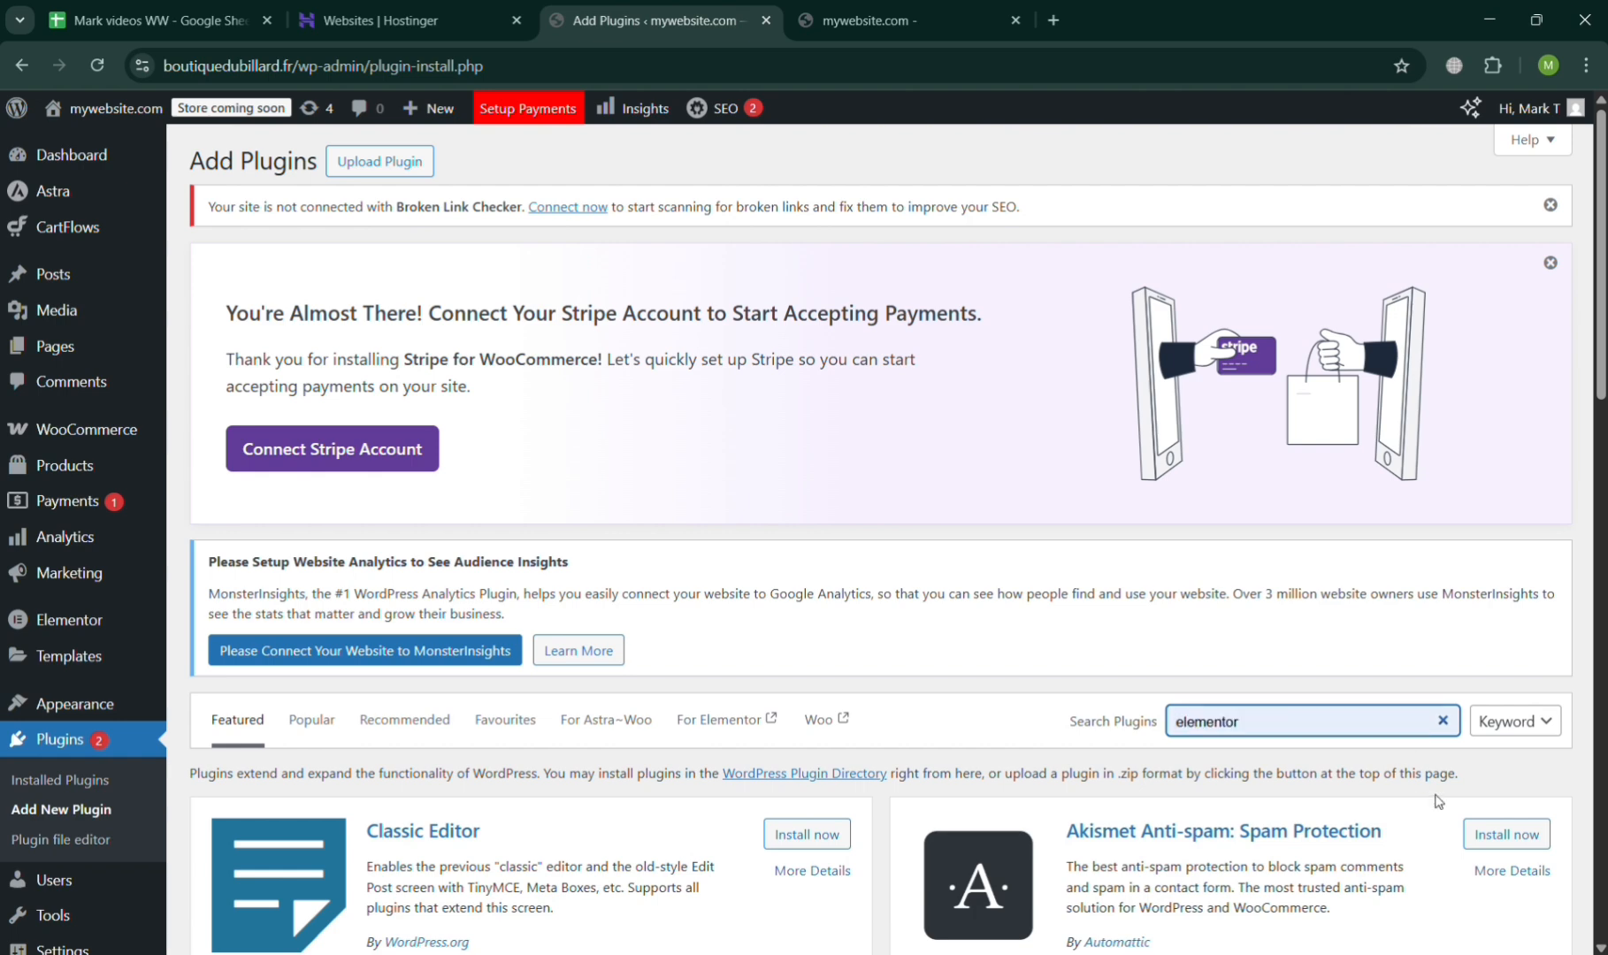
pyautogui.write('lementor')
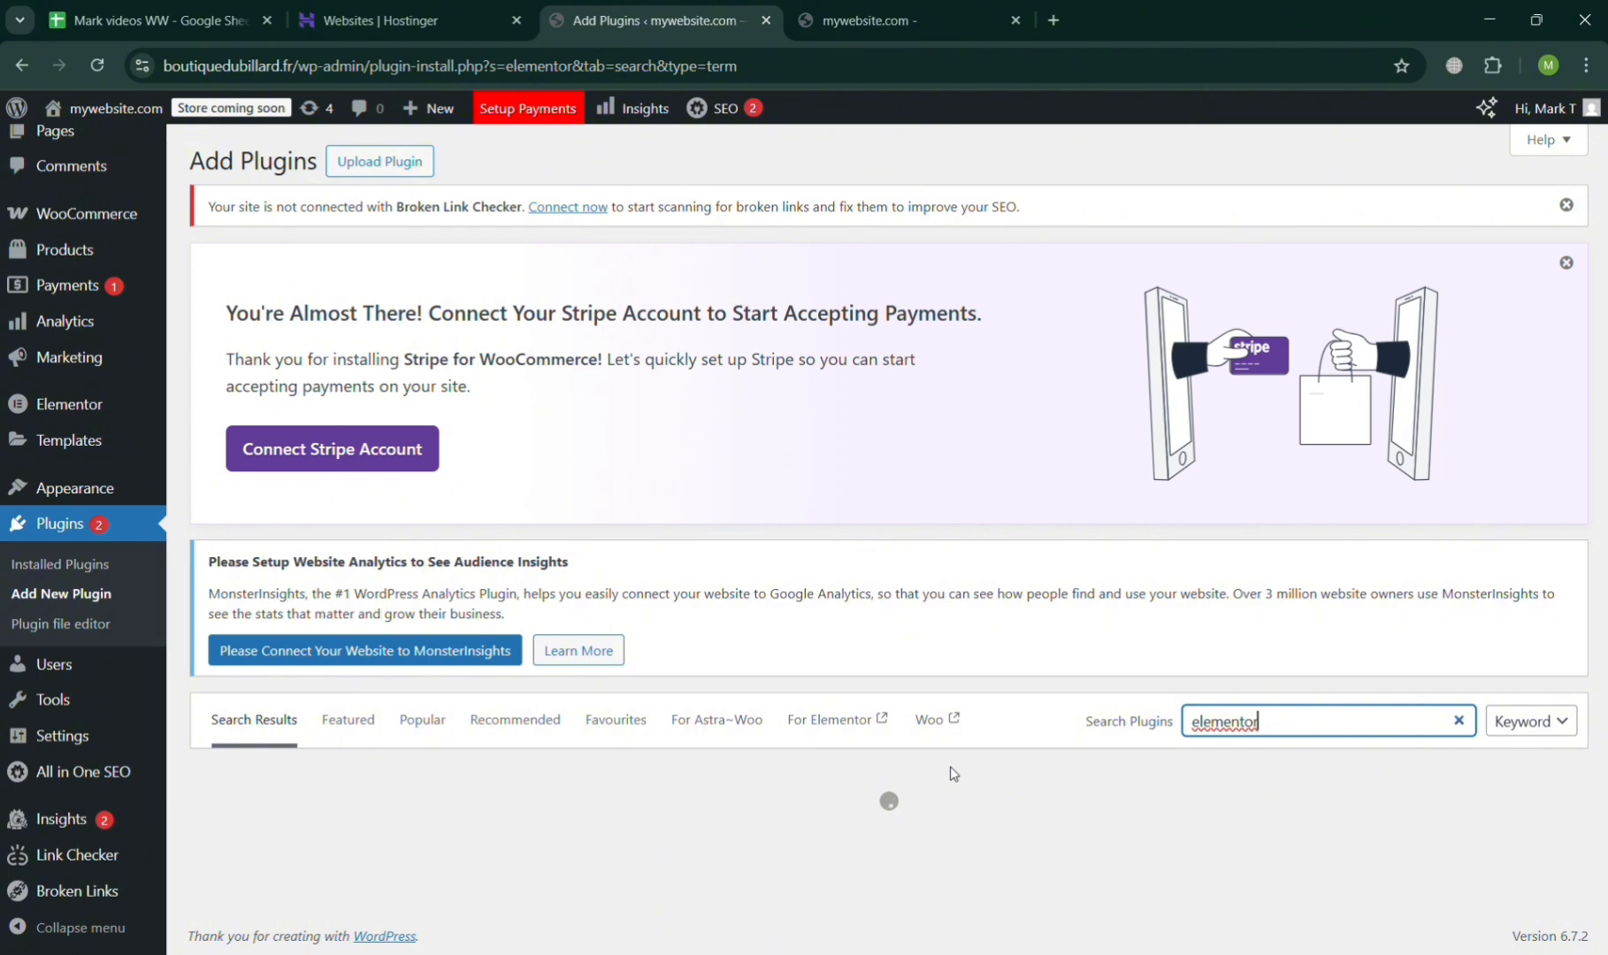
pyautogui.scroll(-5, 951, 772)
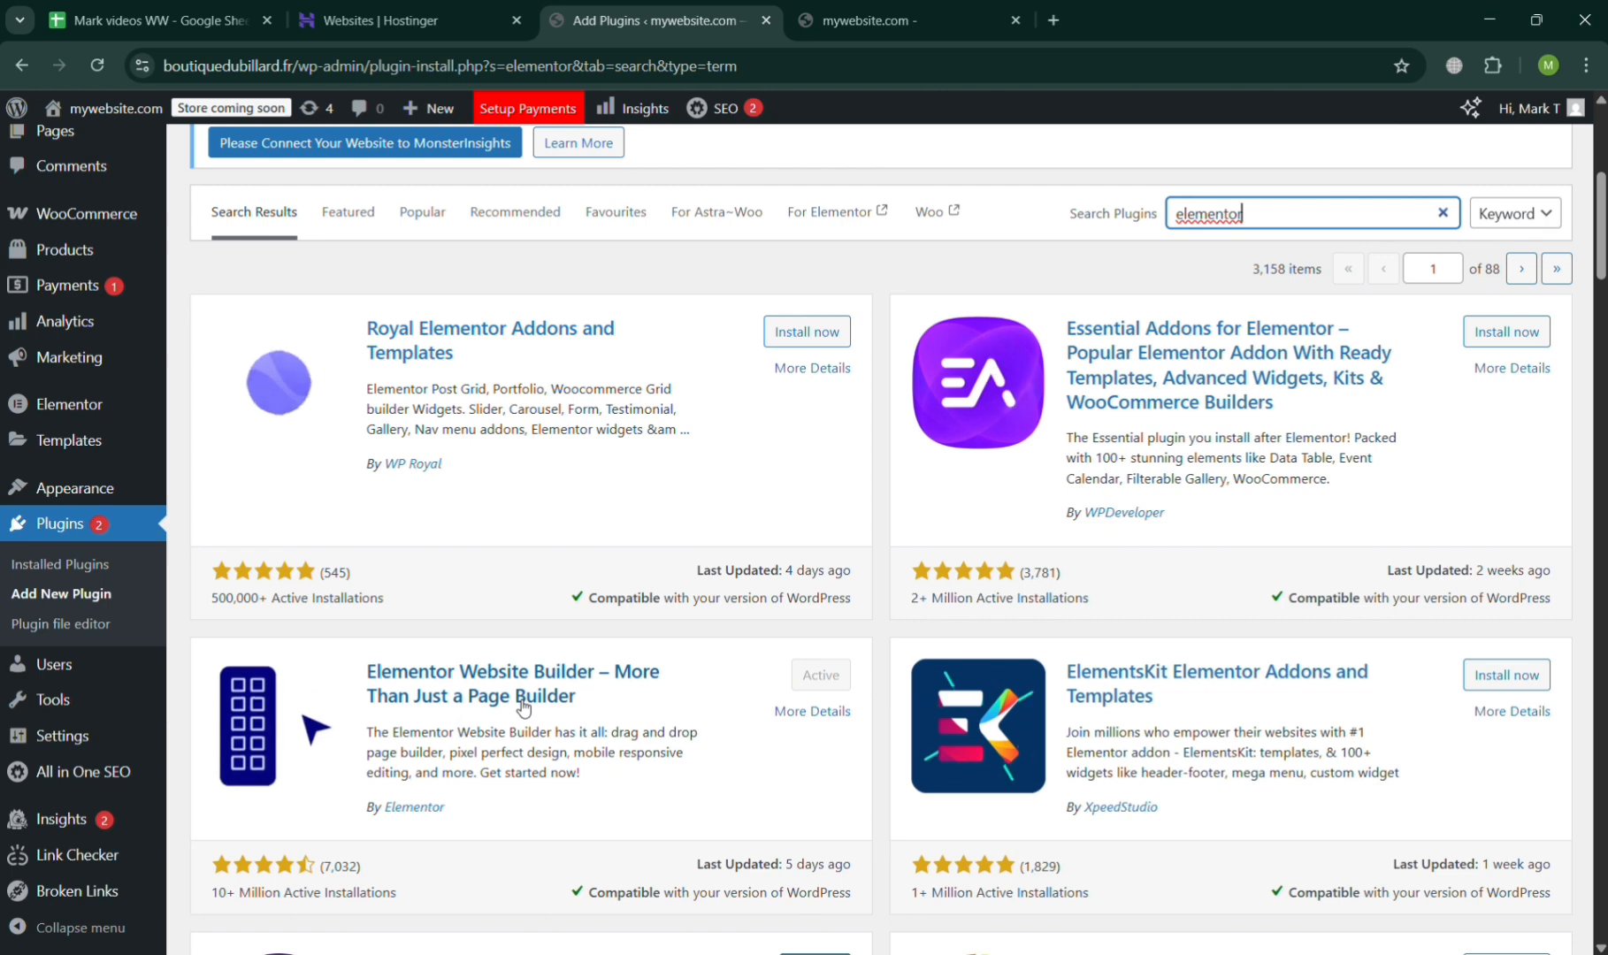
# Open the Elementor home page and look through its quick actions and design toolkit.
pyautogui.click(82, 408)
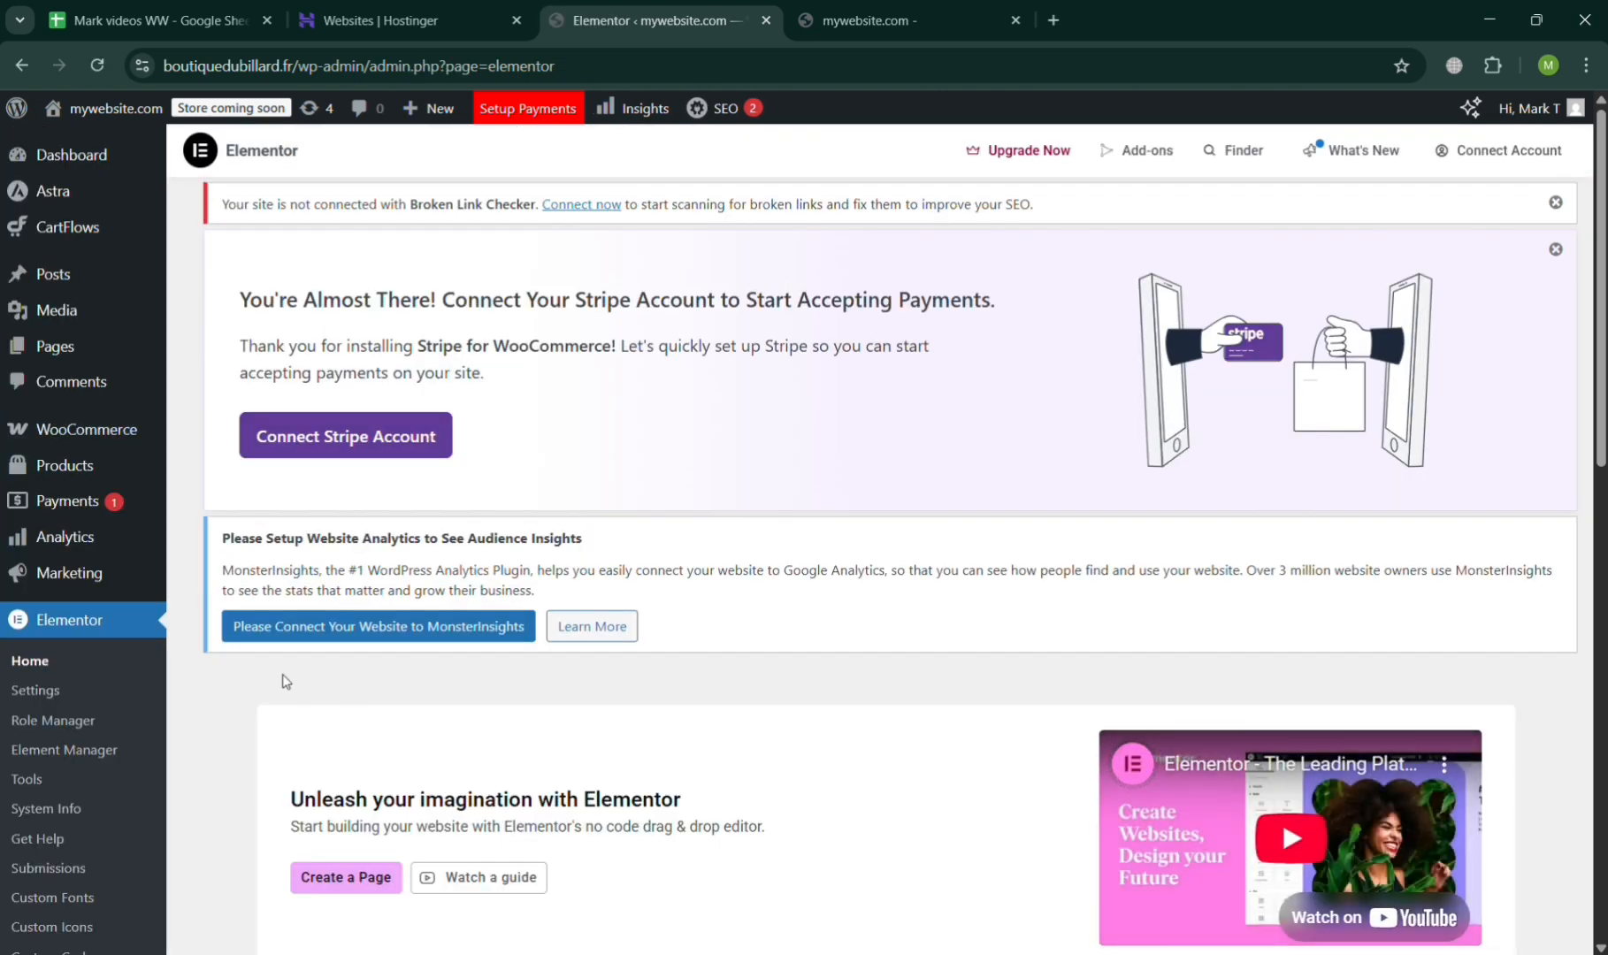
pyautogui.scroll(-10, 472, 760)
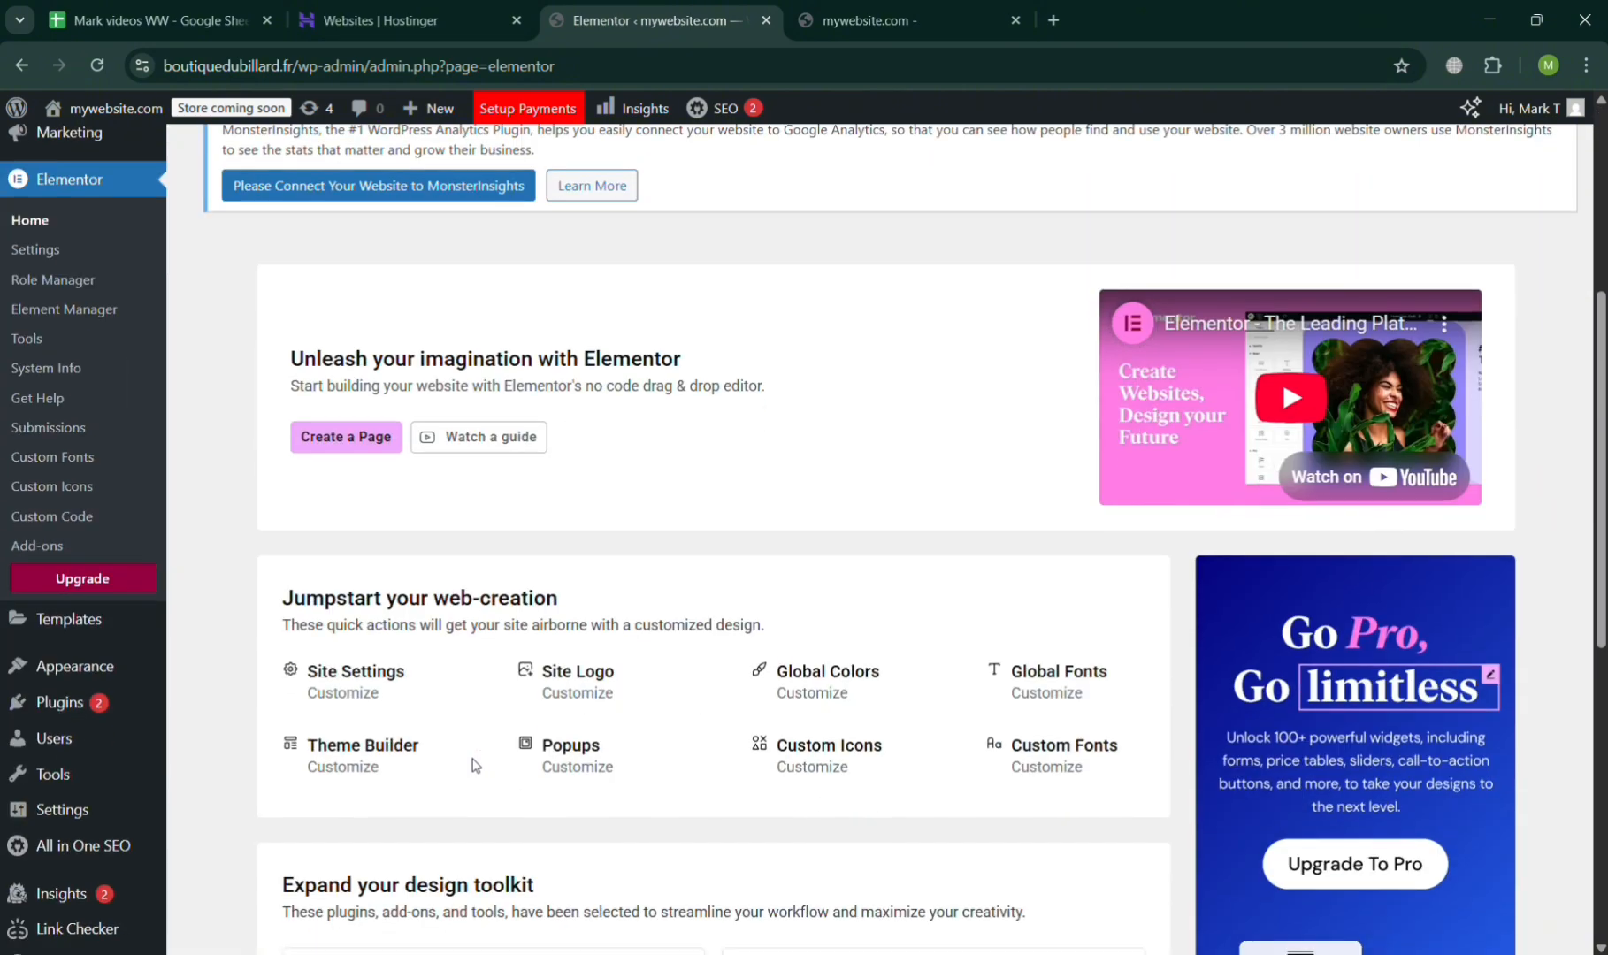
pyautogui.scroll(-3, 471, 765)
pyautogui.scroll(15, 472, 765)
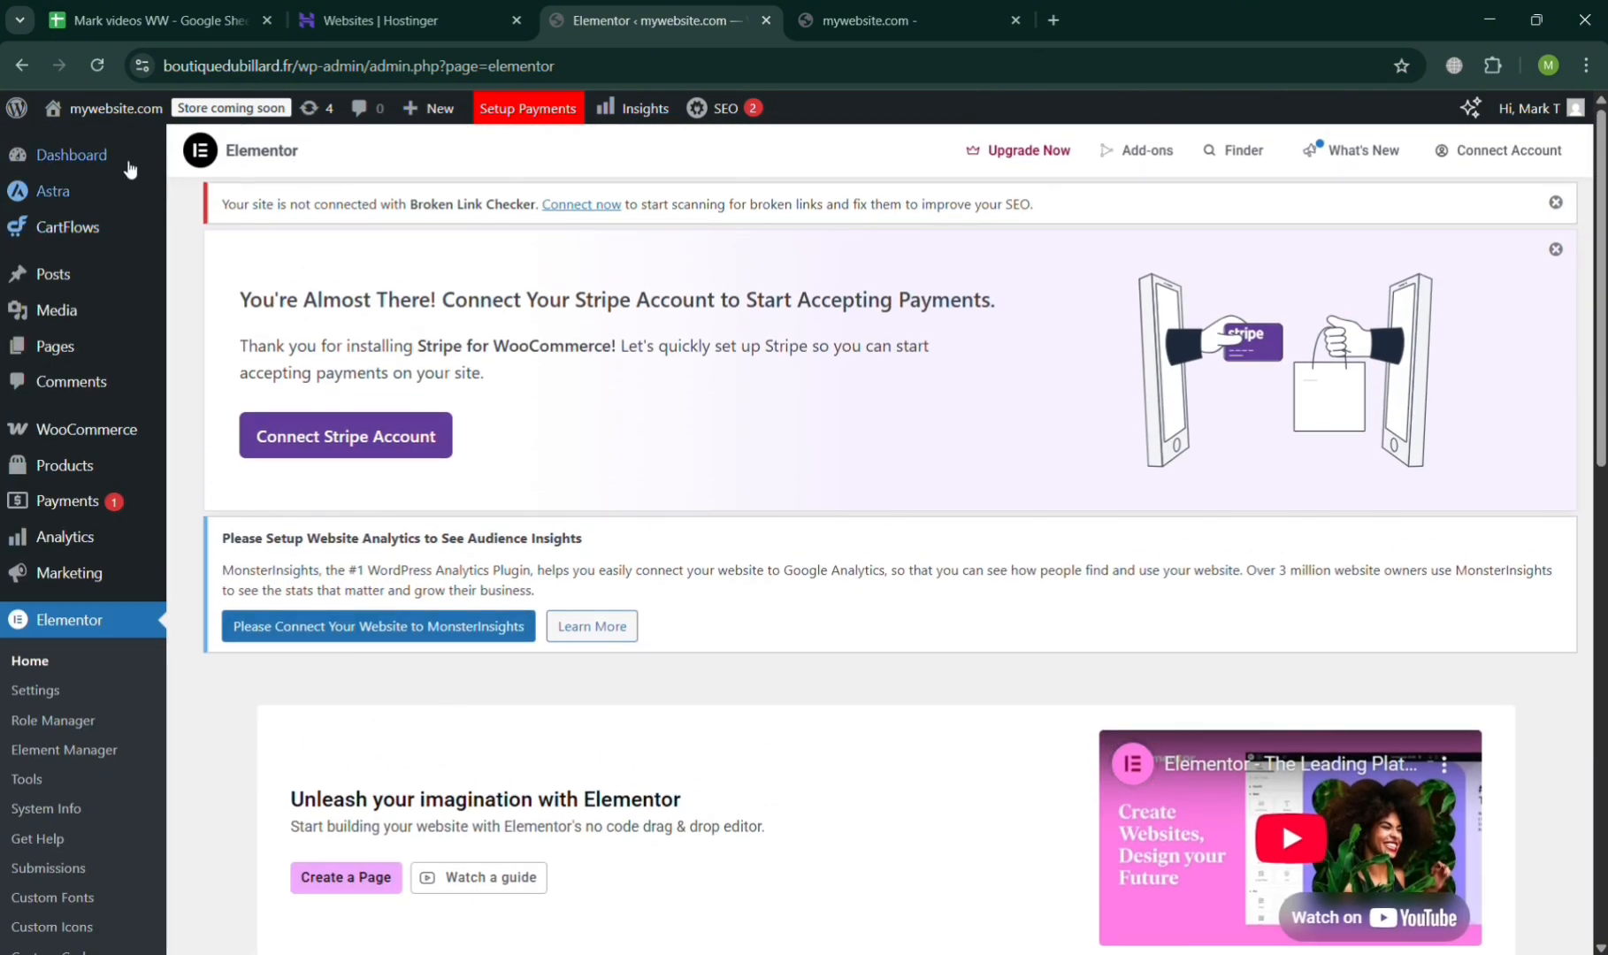
# View the live site's HOME, About Us and Services pages through its navigation menu.
pyautogui.moveTo(116, 108)
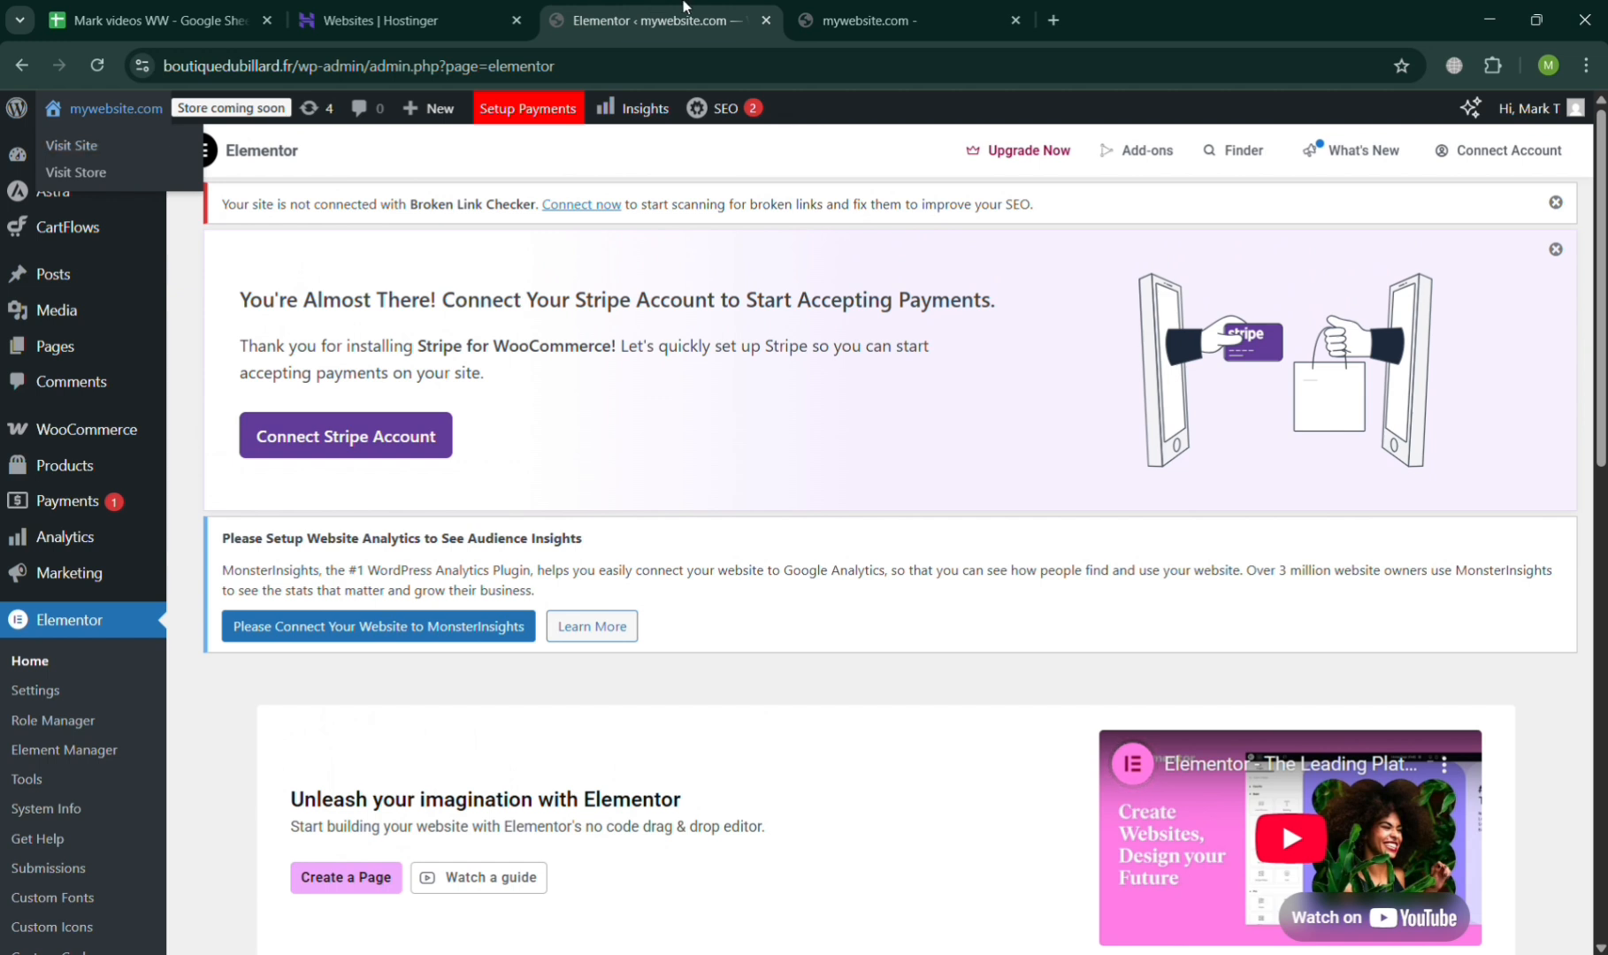
pyautogui.click(875, 11)
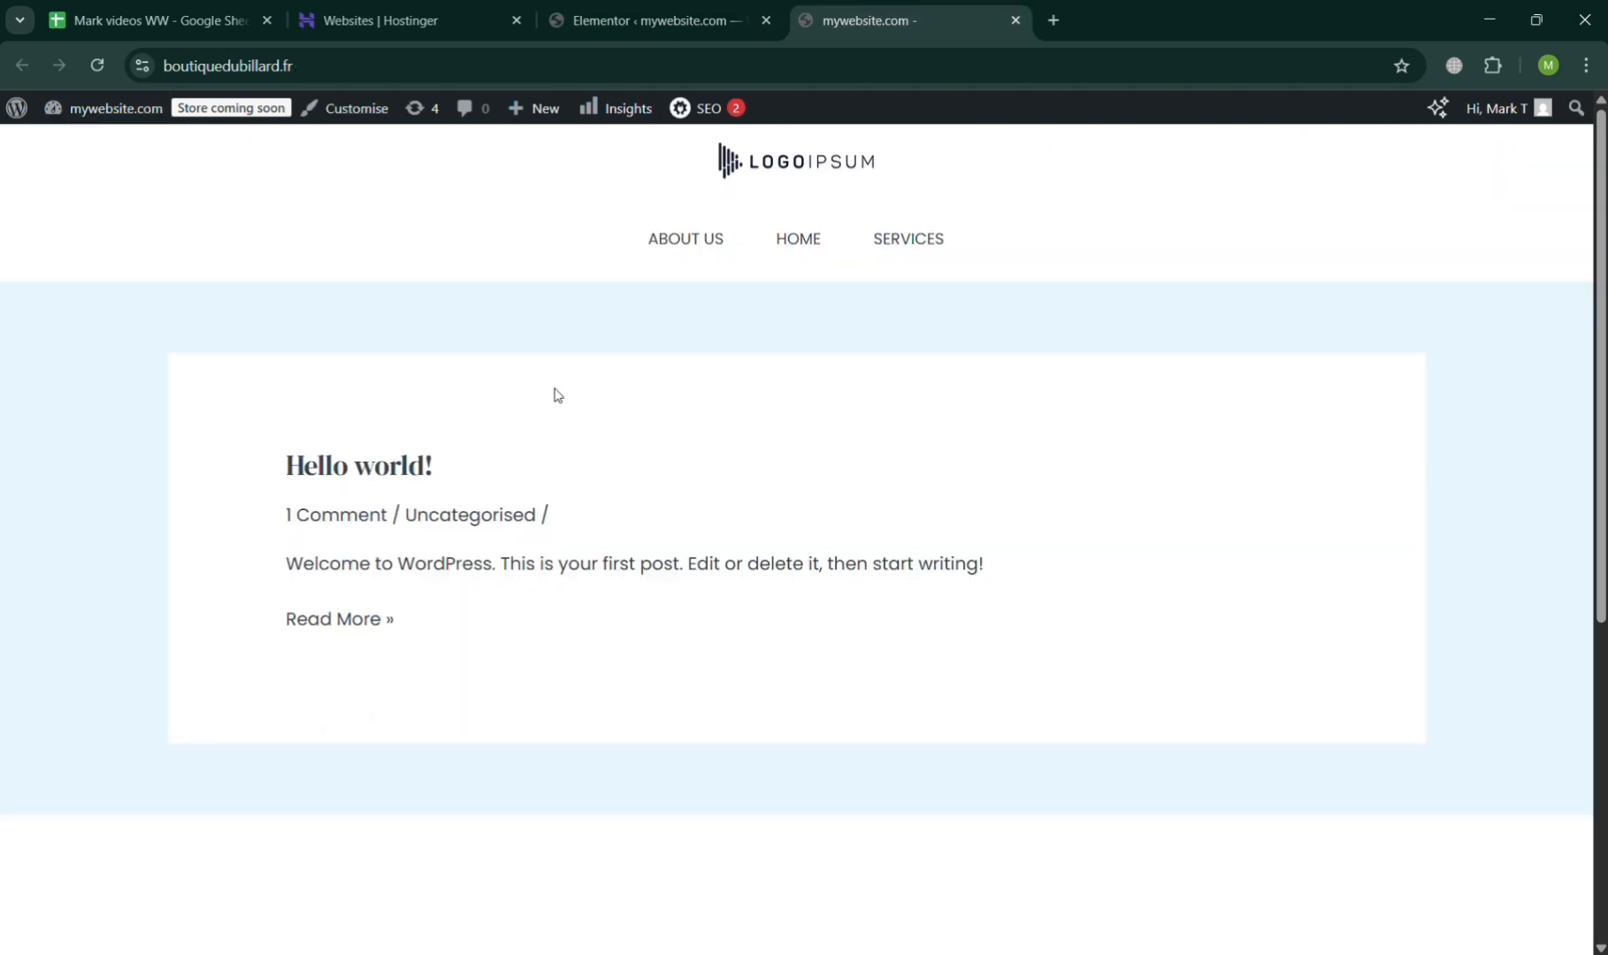
pyautogui.click(811, 248)
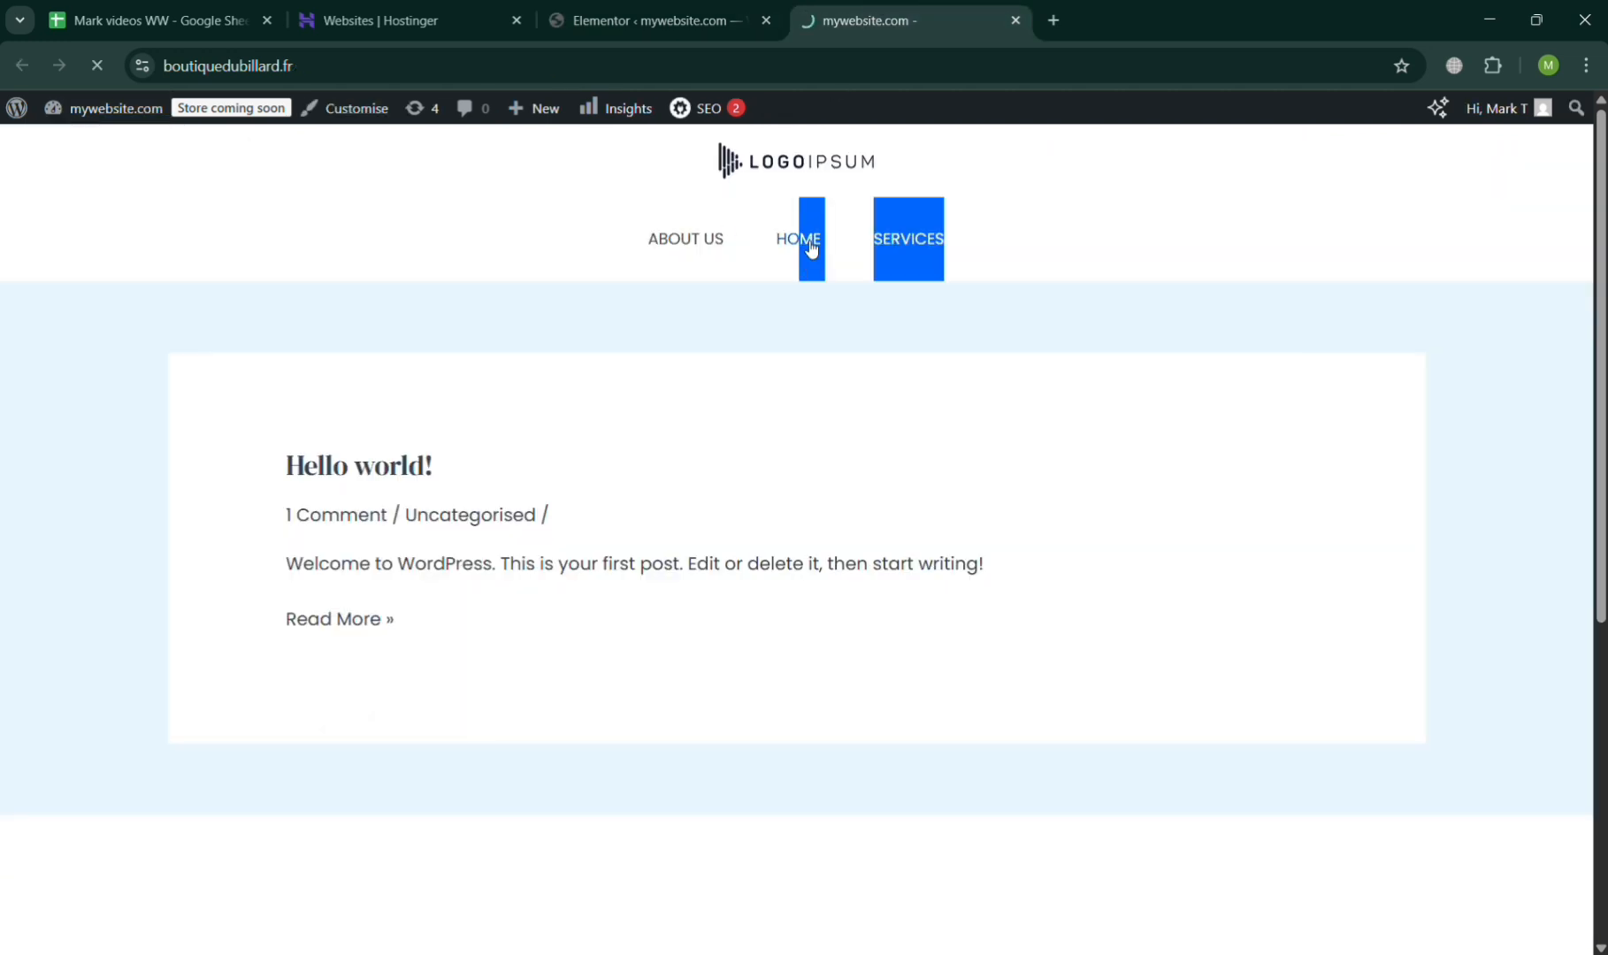
pyautogui.click(704, 243)
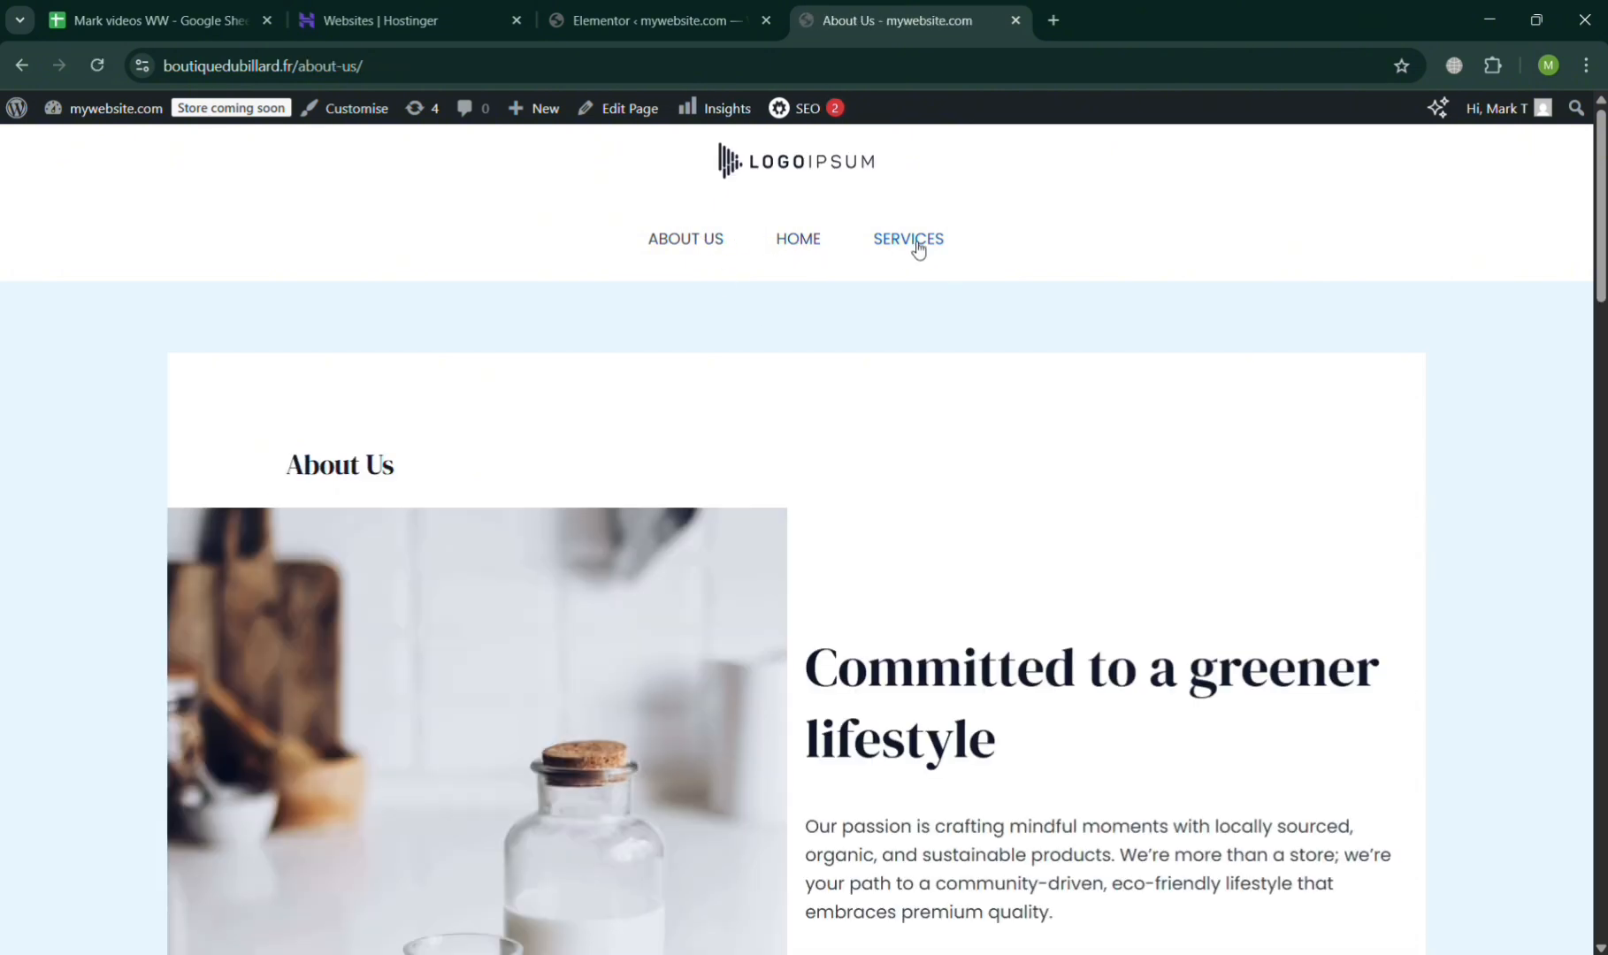
pyautogui.click(914, 248)
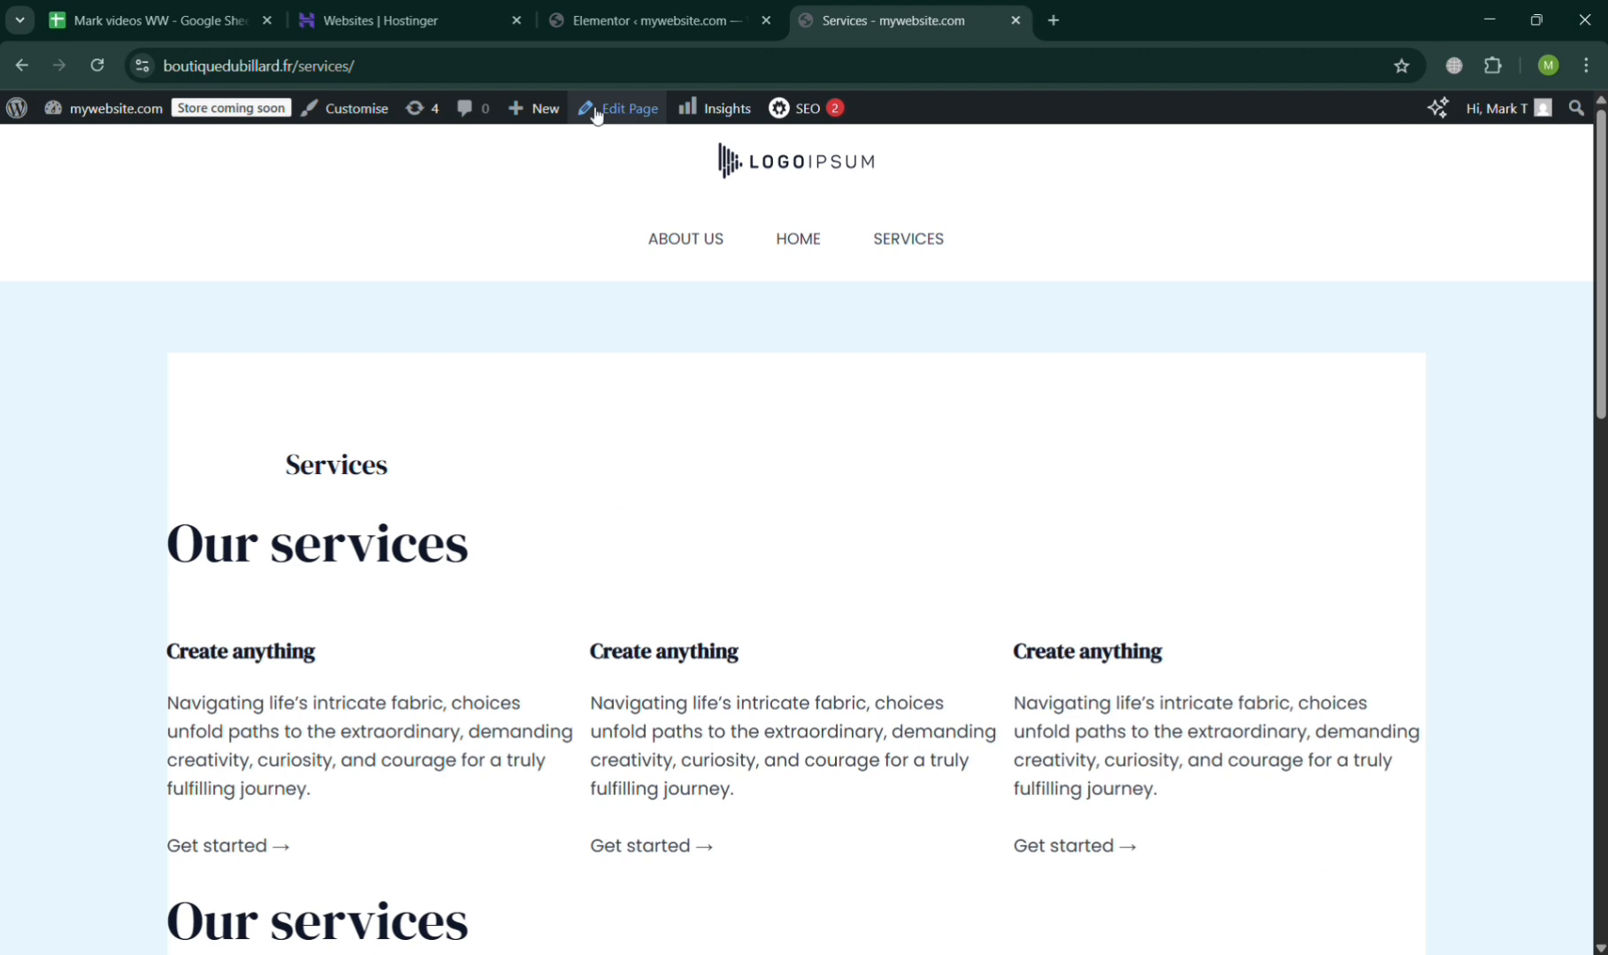
# Return to the Elementor dashboard and create a new page with Elementor.
pyautogui.click(657, 13)
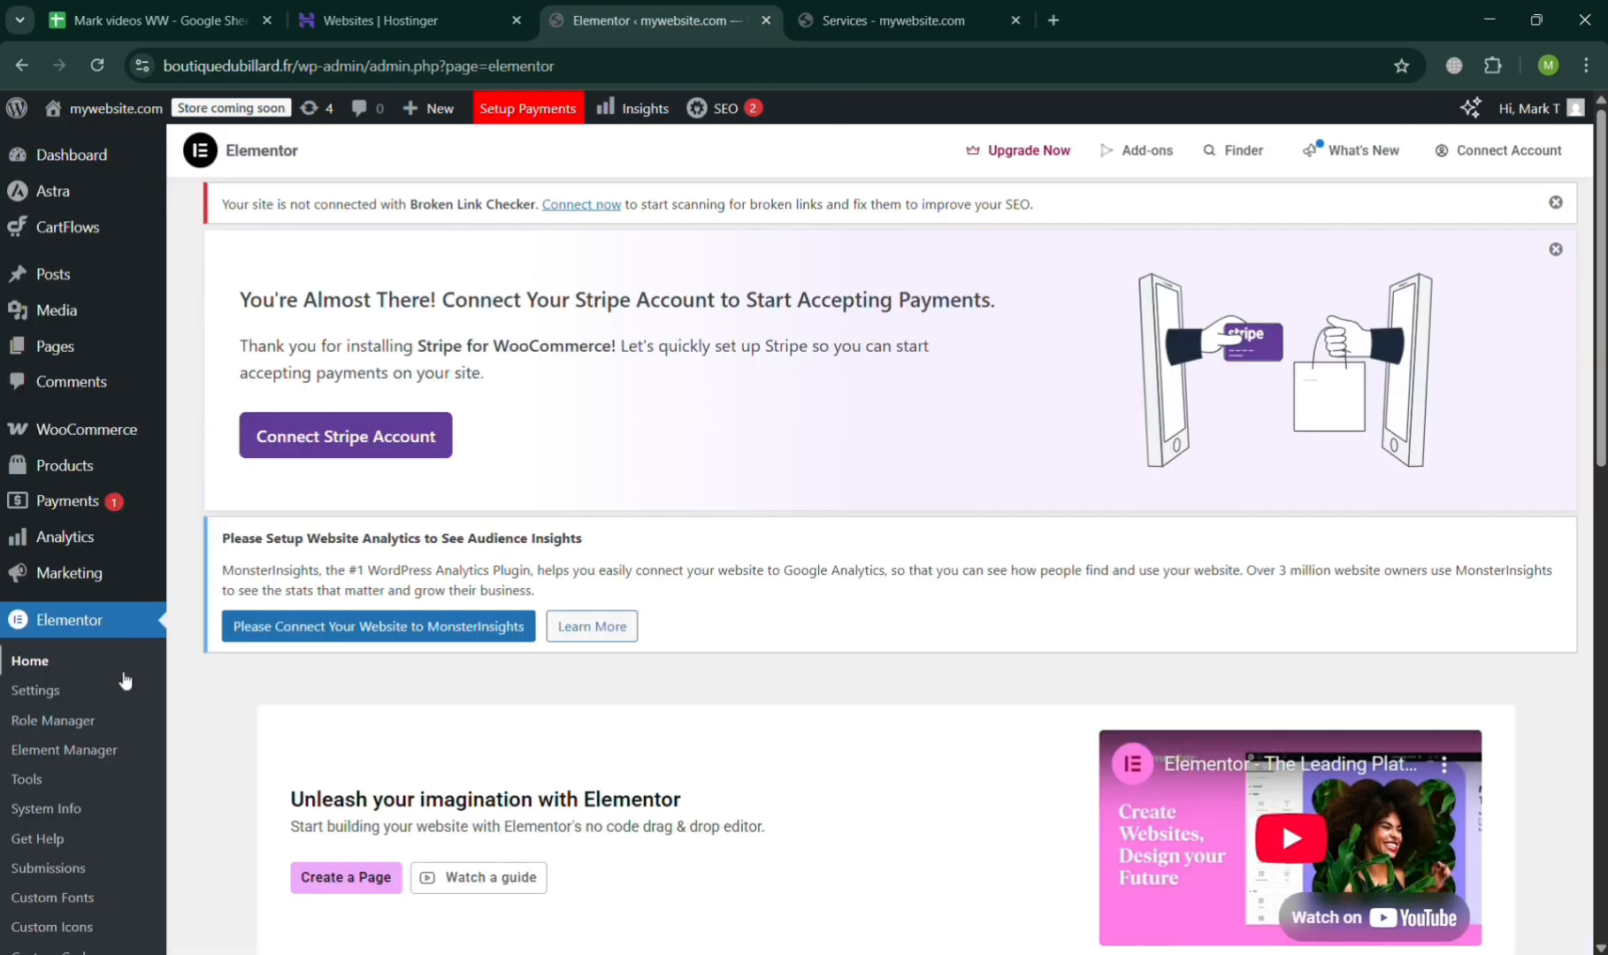
pyautogui.click(48, 693)
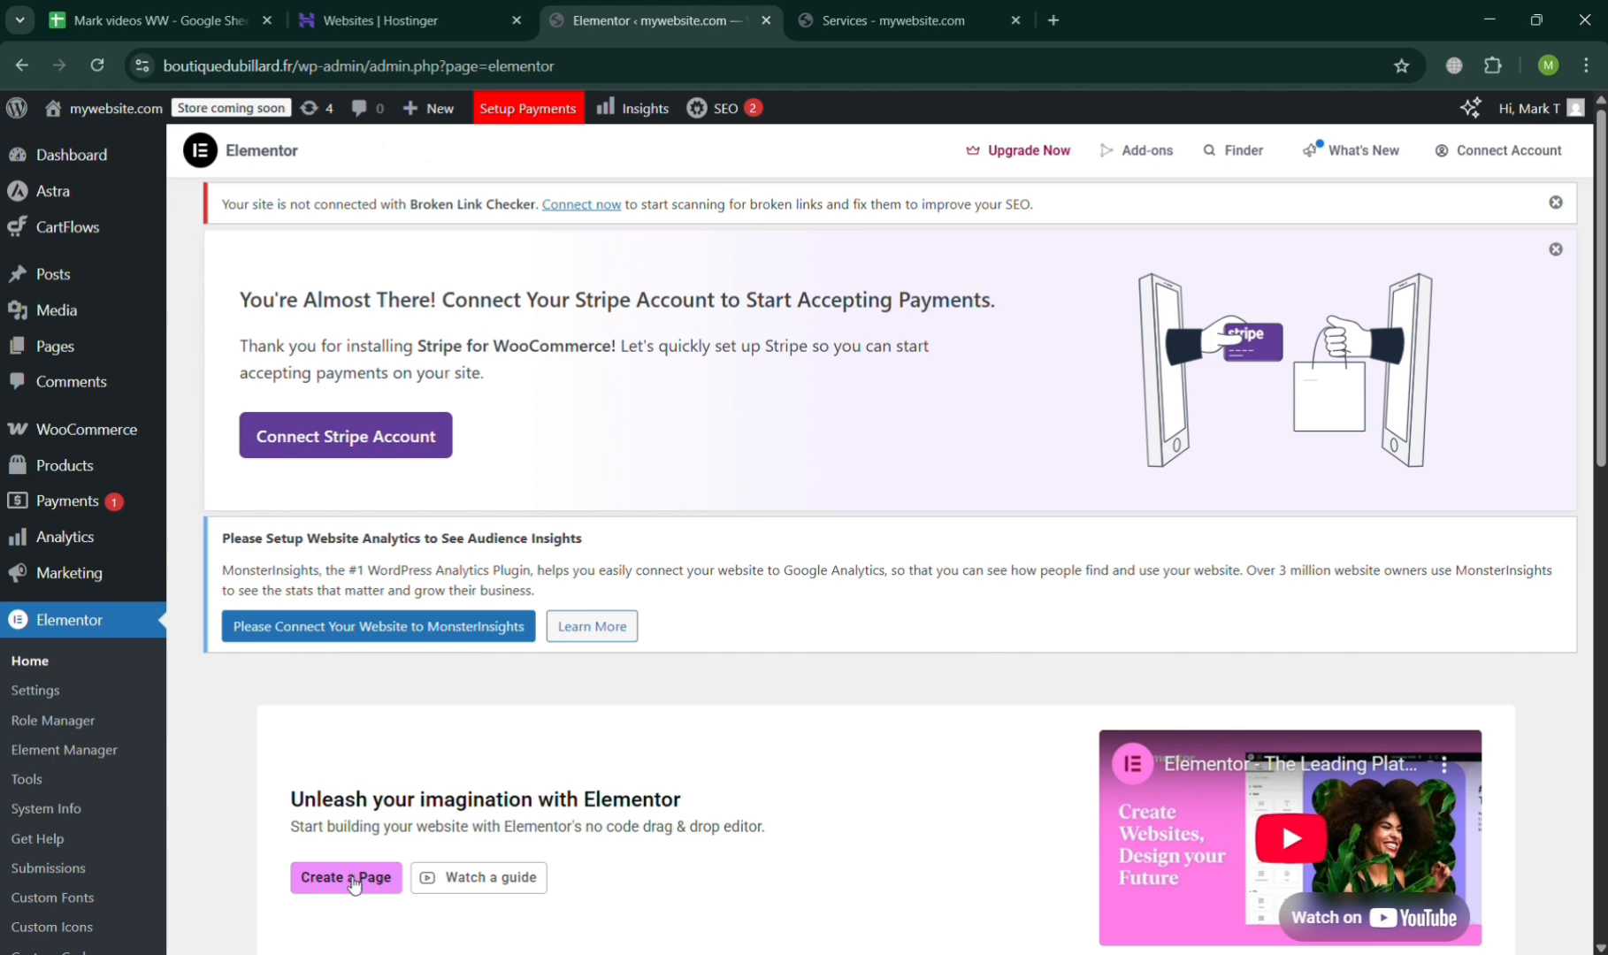
pyautogui.click(352, 878)
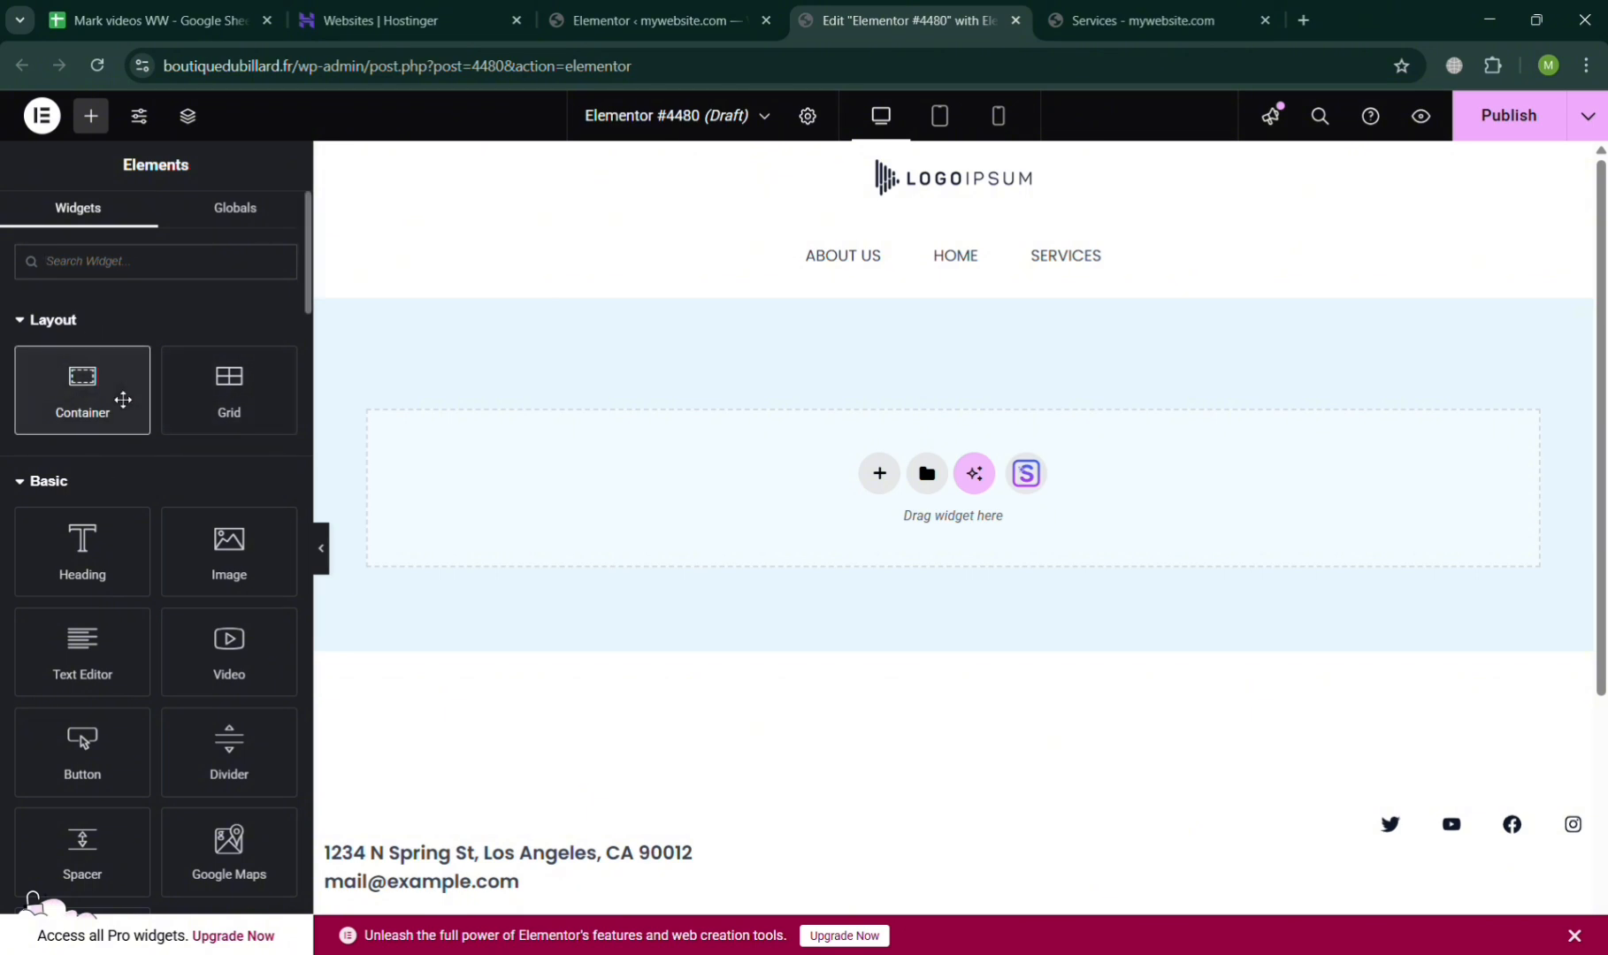
# Add a container to the blank page and delete it after checking its style settings.
pyautogui.click(113, 390)
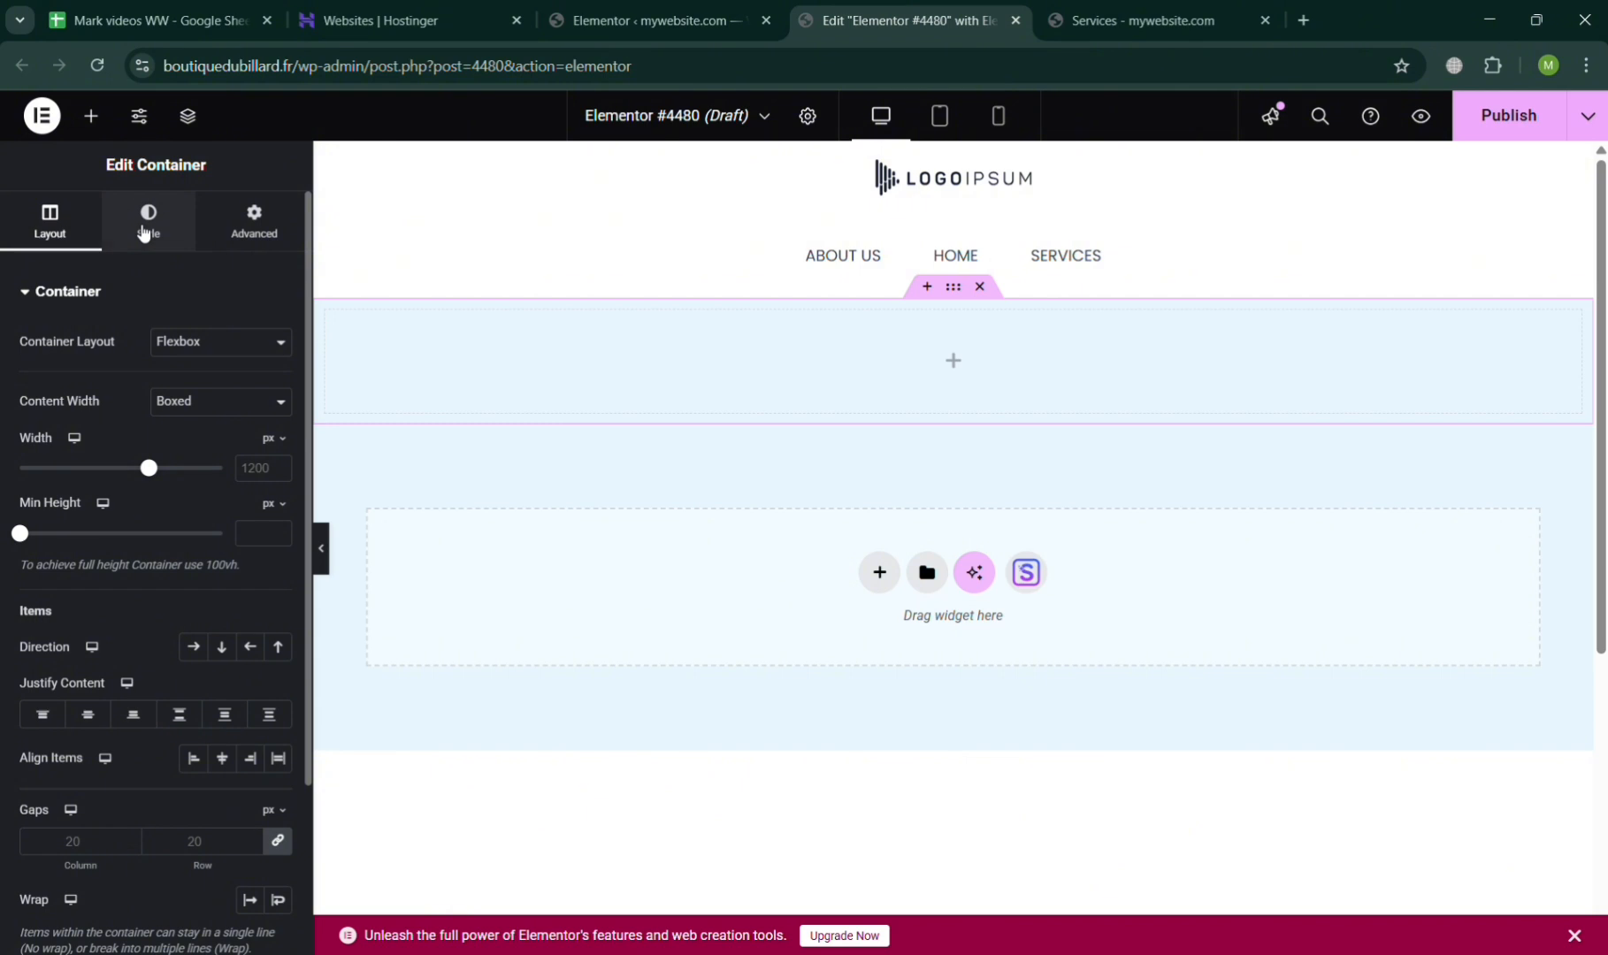
pyautogui.click(143, 234)
pyautogui.press('Delete')
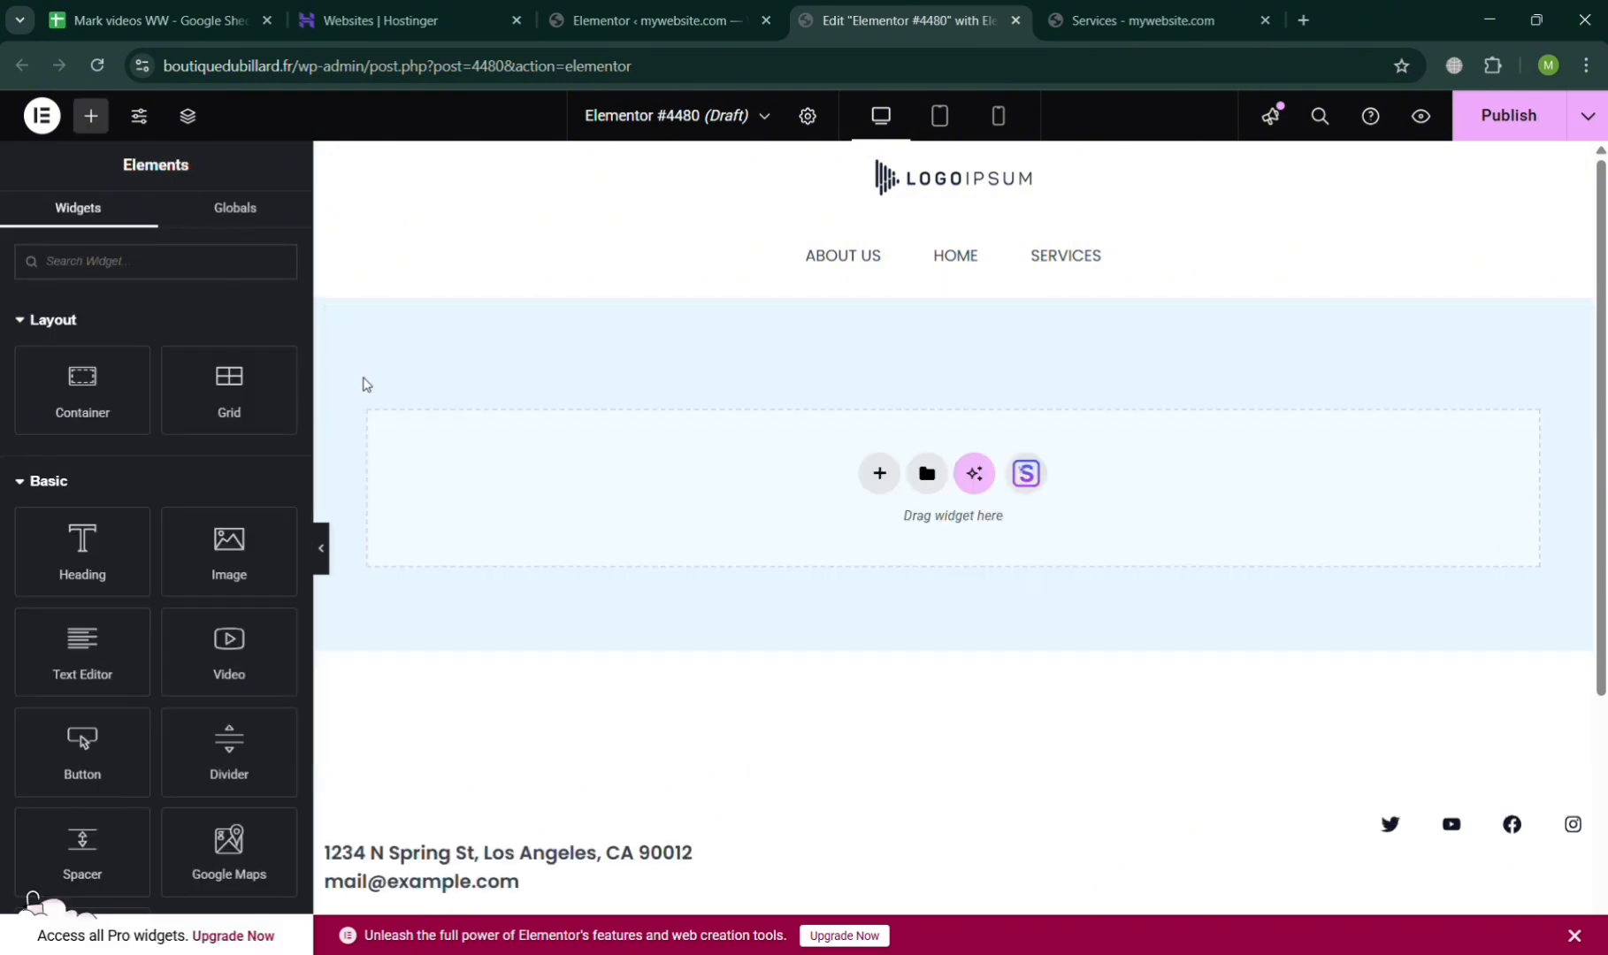
# Search the Elementor widgets for "menu" and check the Menu widget's availability.
pyautogui.scroll(-10, 86, 681)
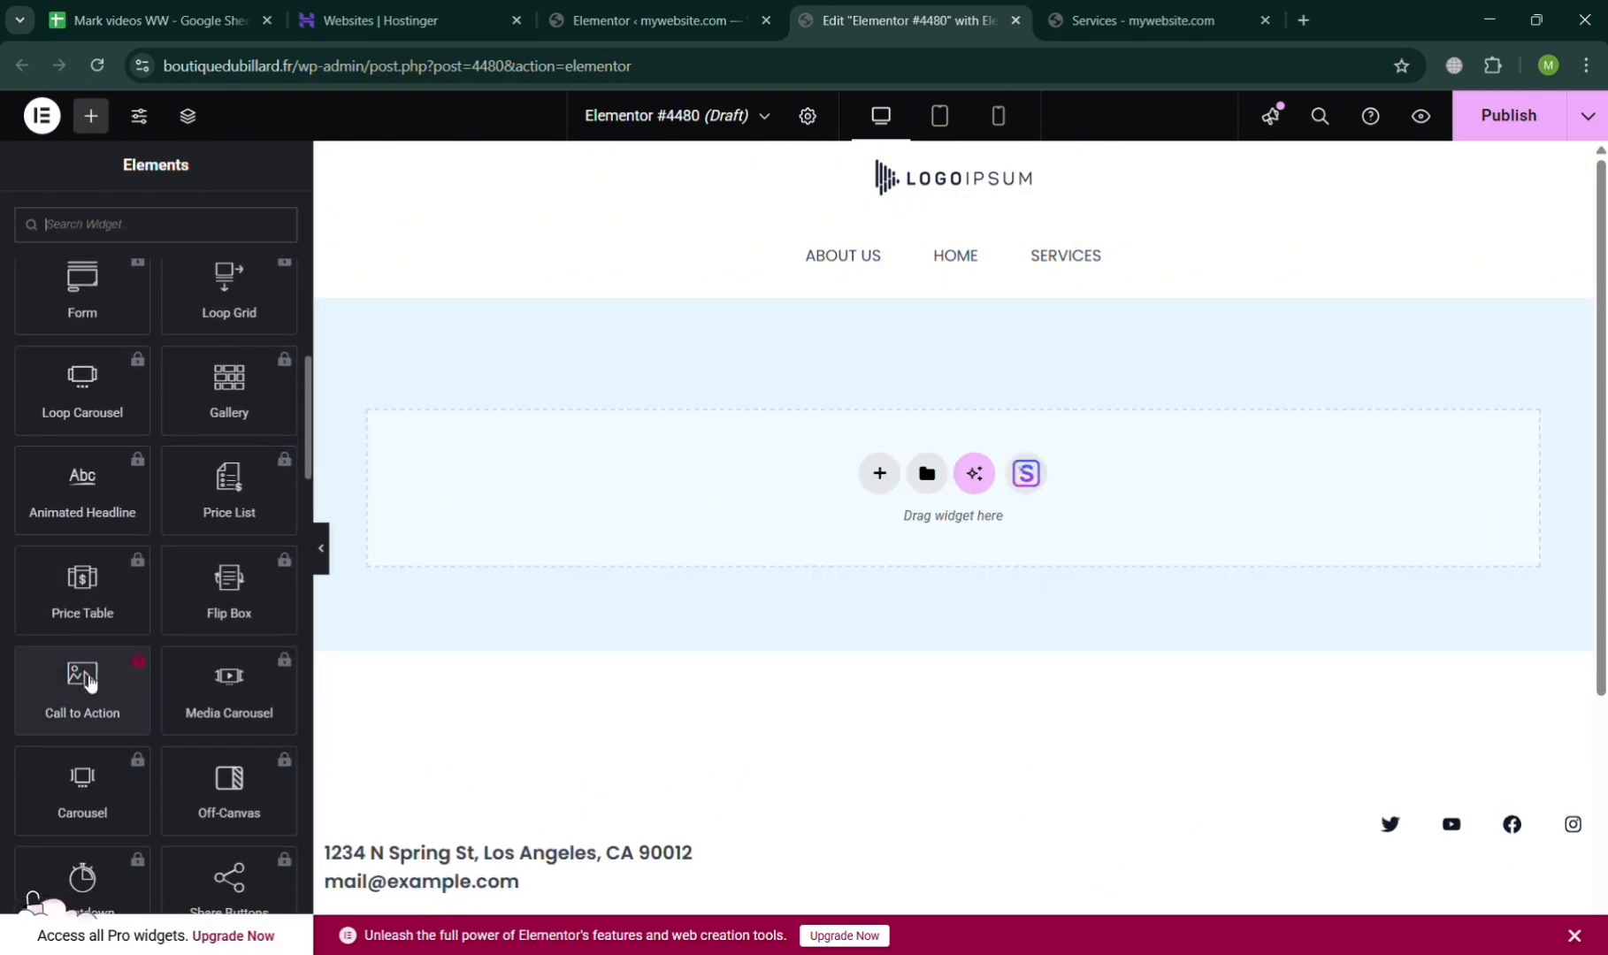
pyautogui.click(102, 225)
pyautogui.write('menu')
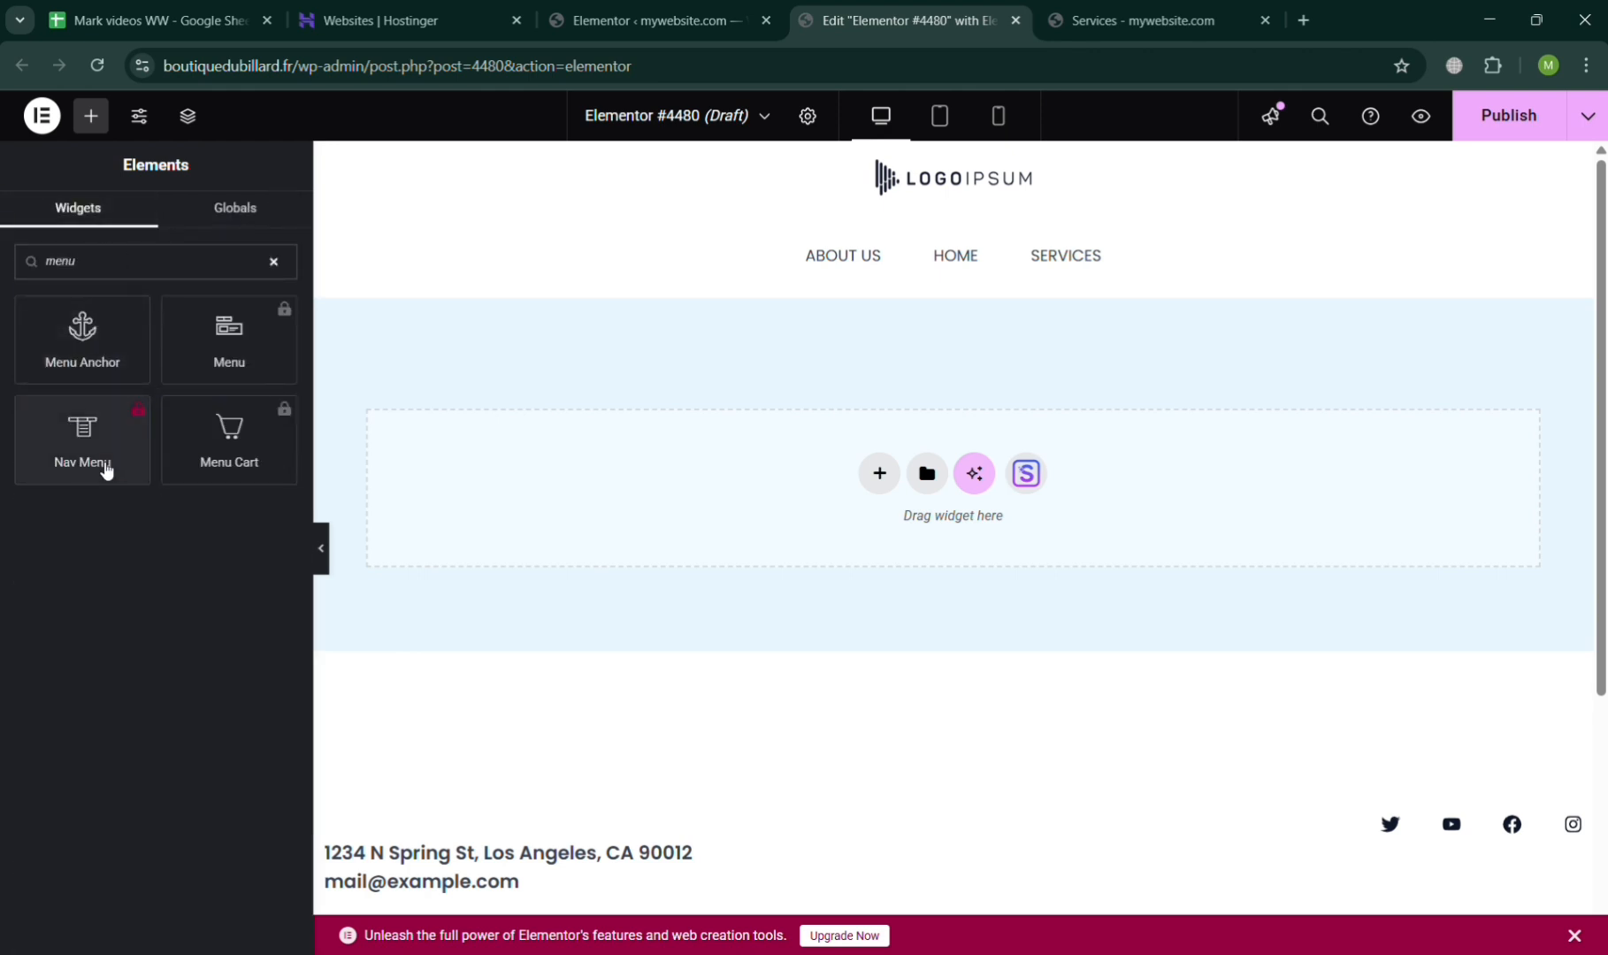
pyautogui.click(258, 350)
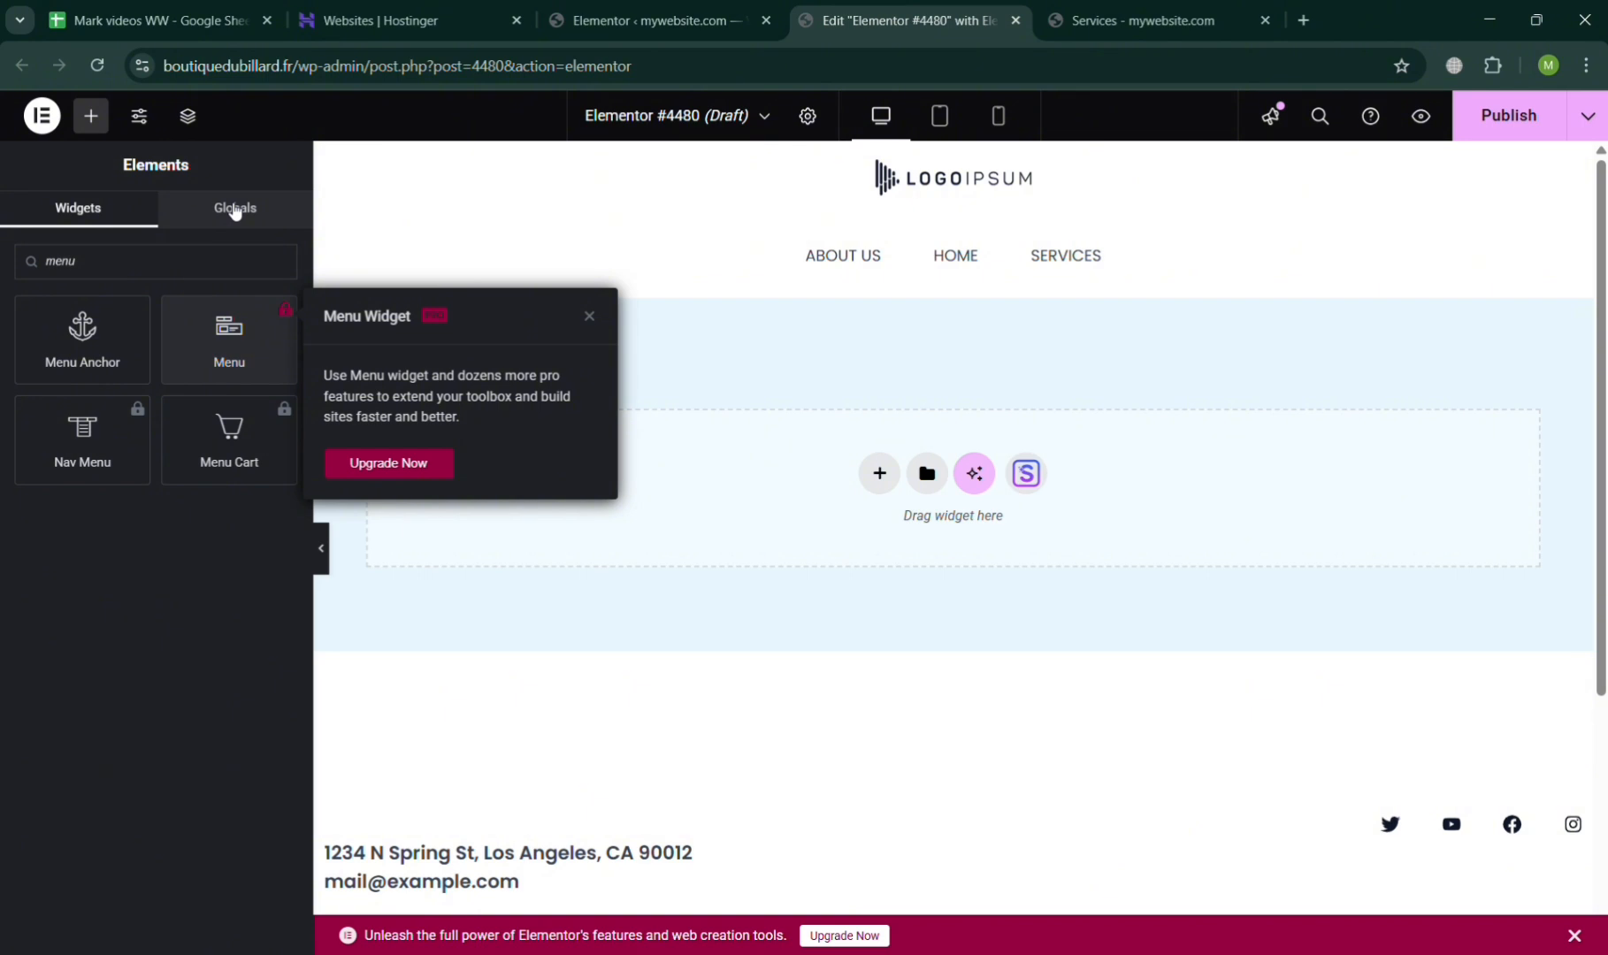
# Open the upgrade page from the Menu widget's notice and review the Elementor Pro plans.
pyautogui.click(423, 462)
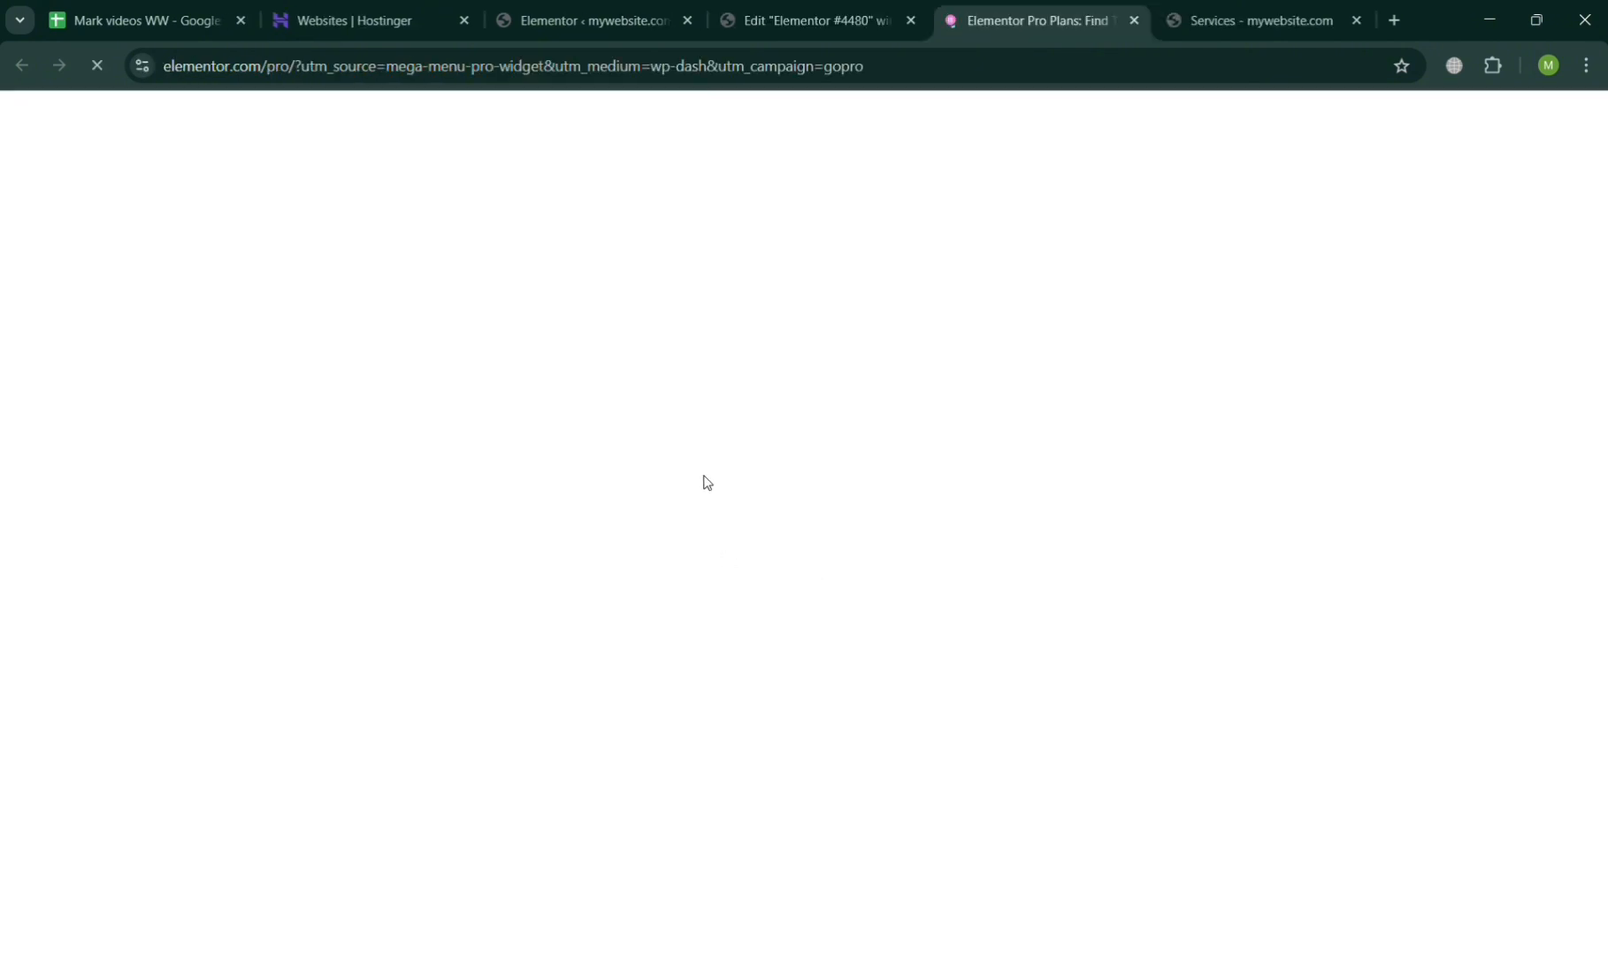
pyautogui.scroll(-5, 923, 495)
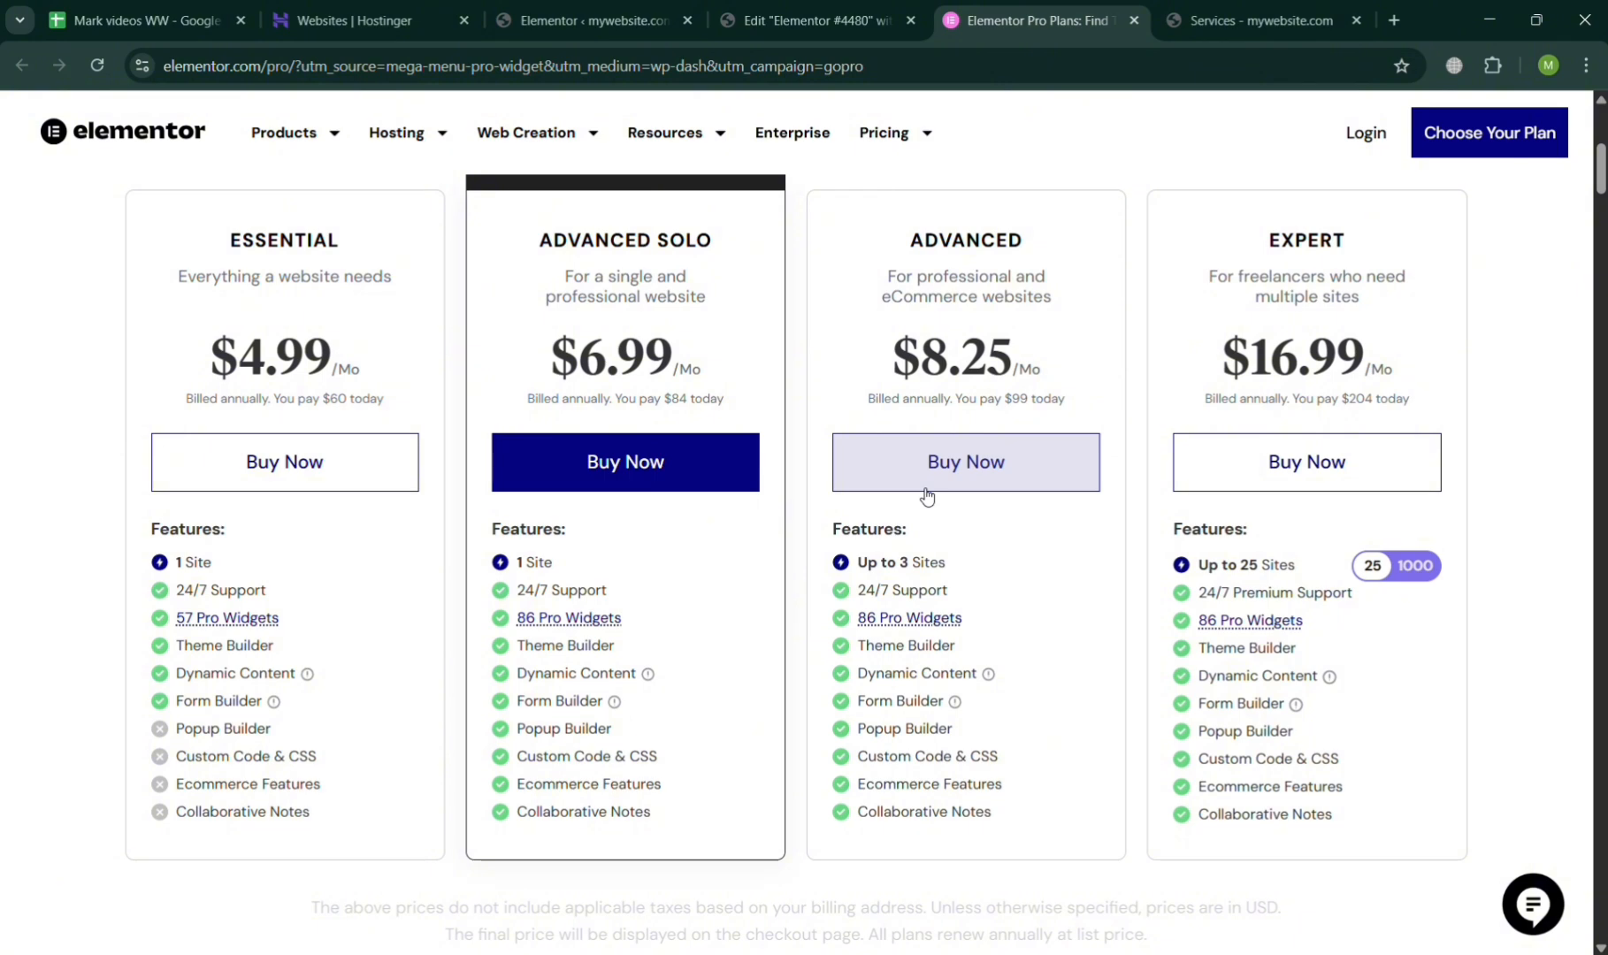
pyautogui.scroll(5, 923, 495)
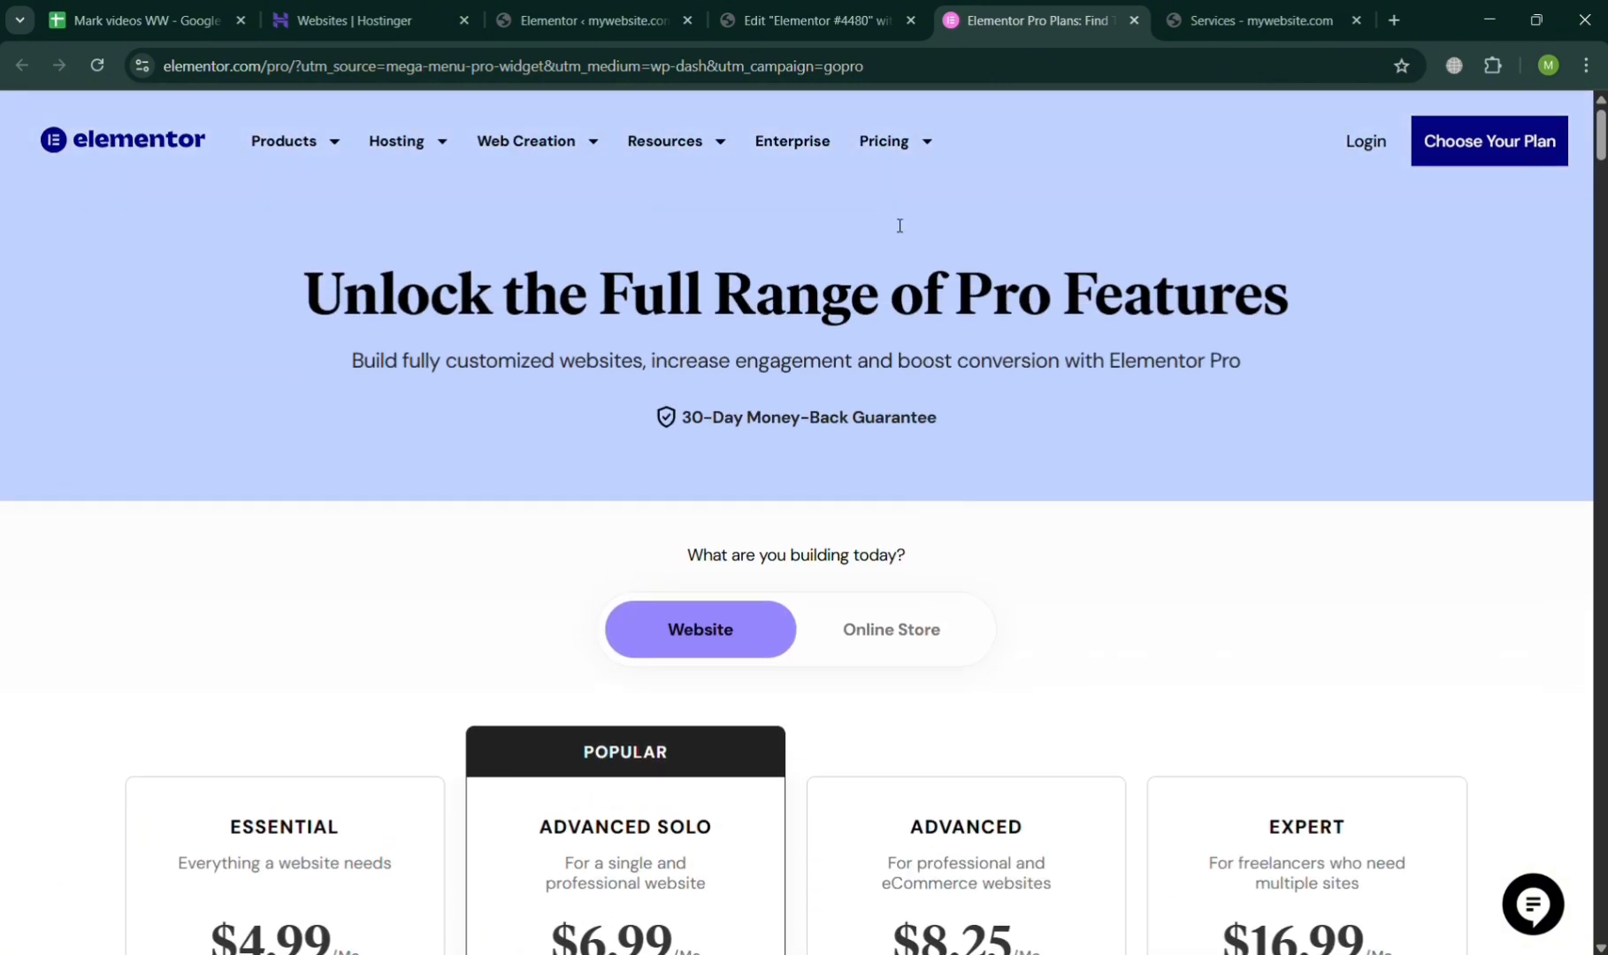
# Go back to the WordPress dashboard and open the Menus page of the Appearance settings.
pyautogui.click(818, 9)
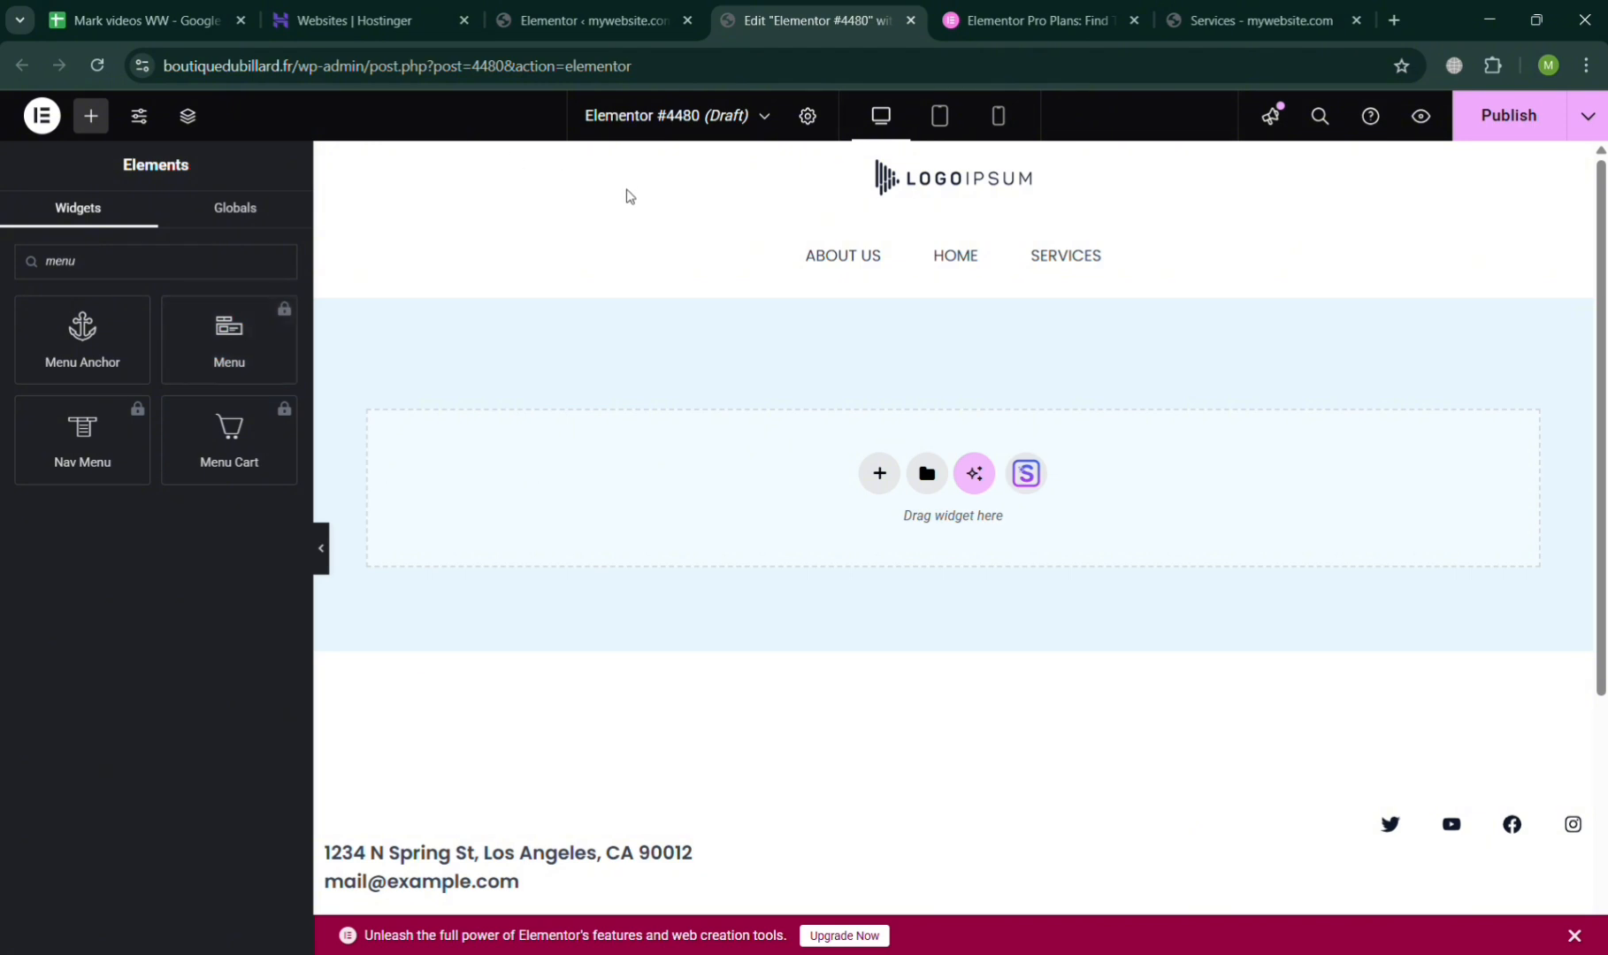
pyautogui.click(610, 20)
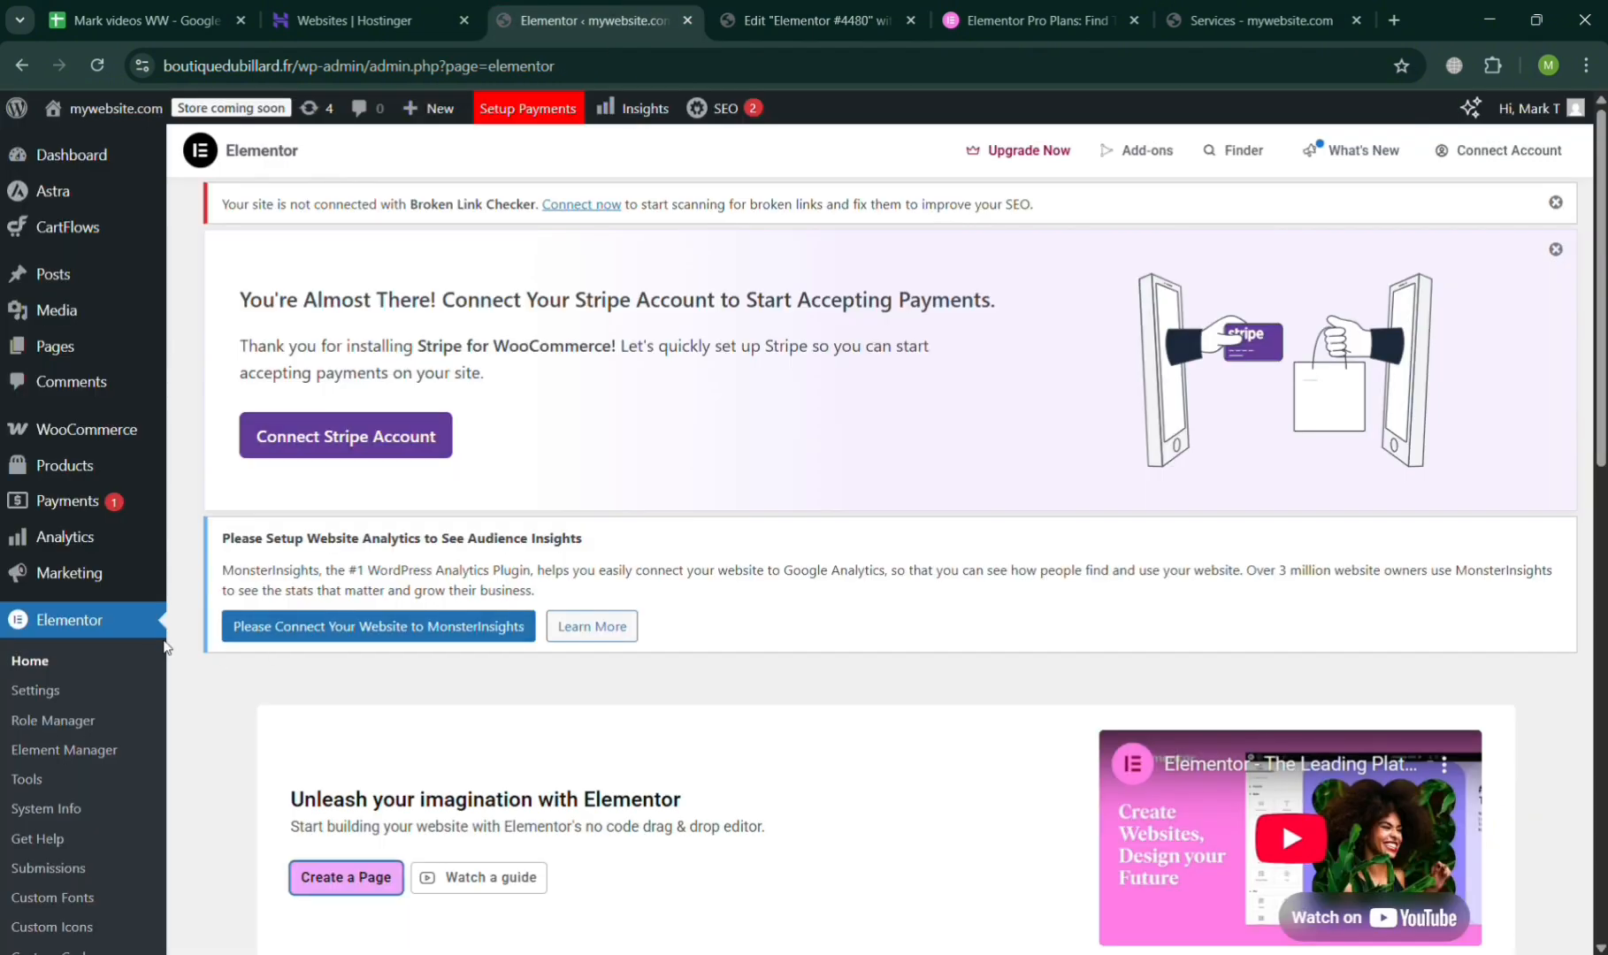
pyautogui.scroll(-6, 87, 482)
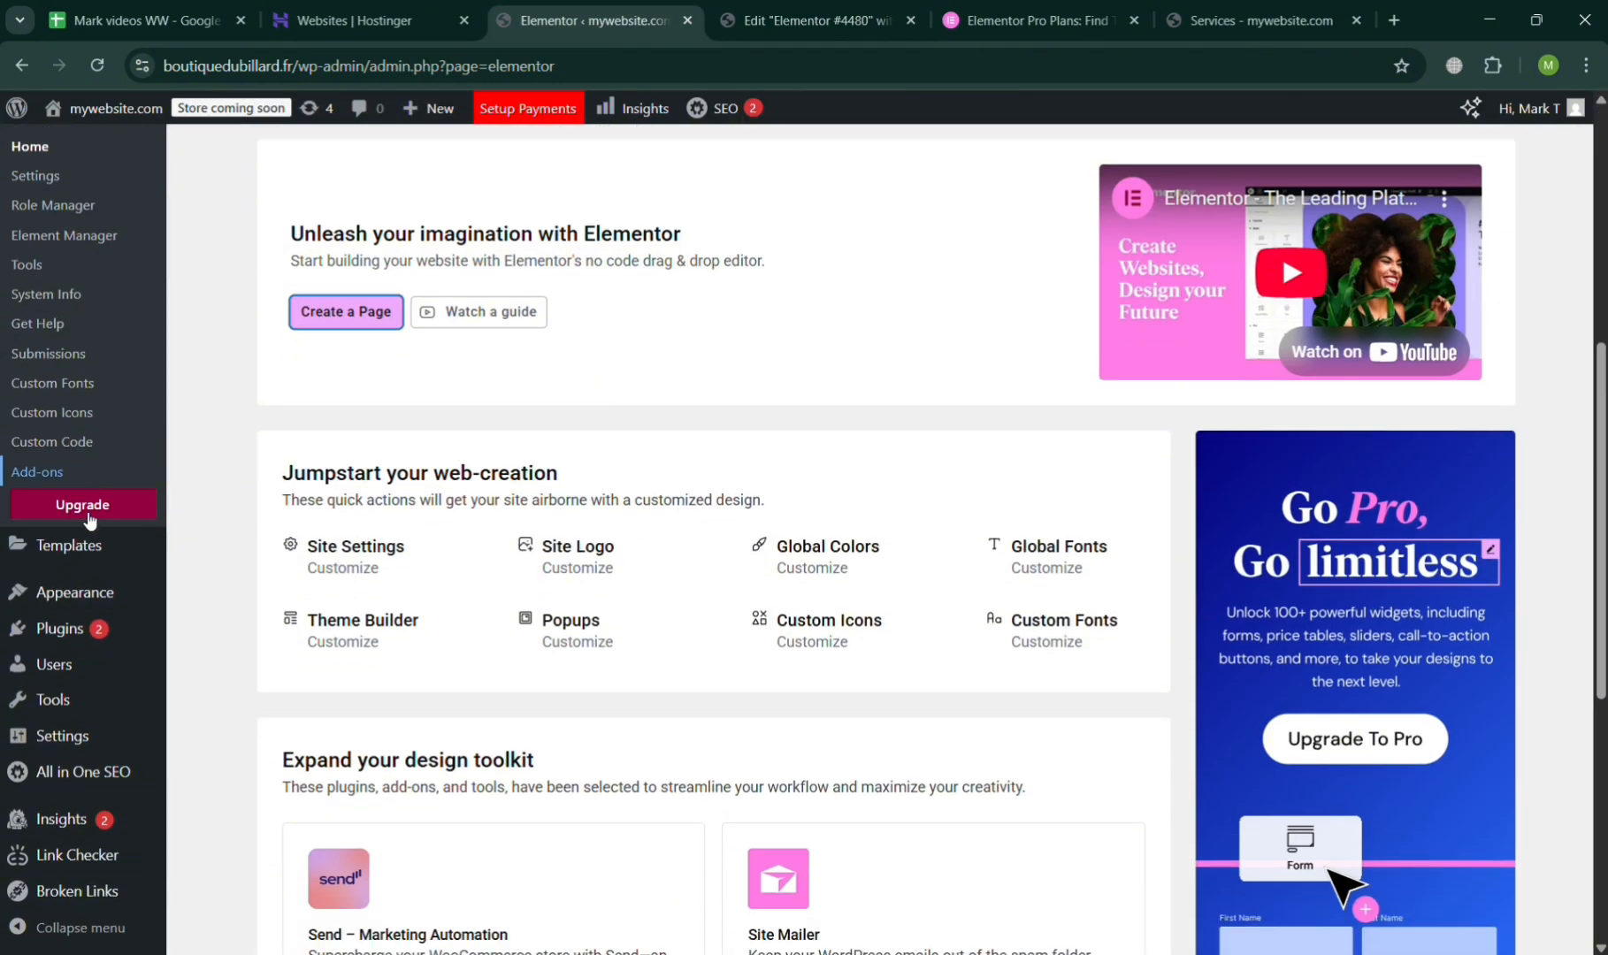
pyautogui.moveTo(80, 593)
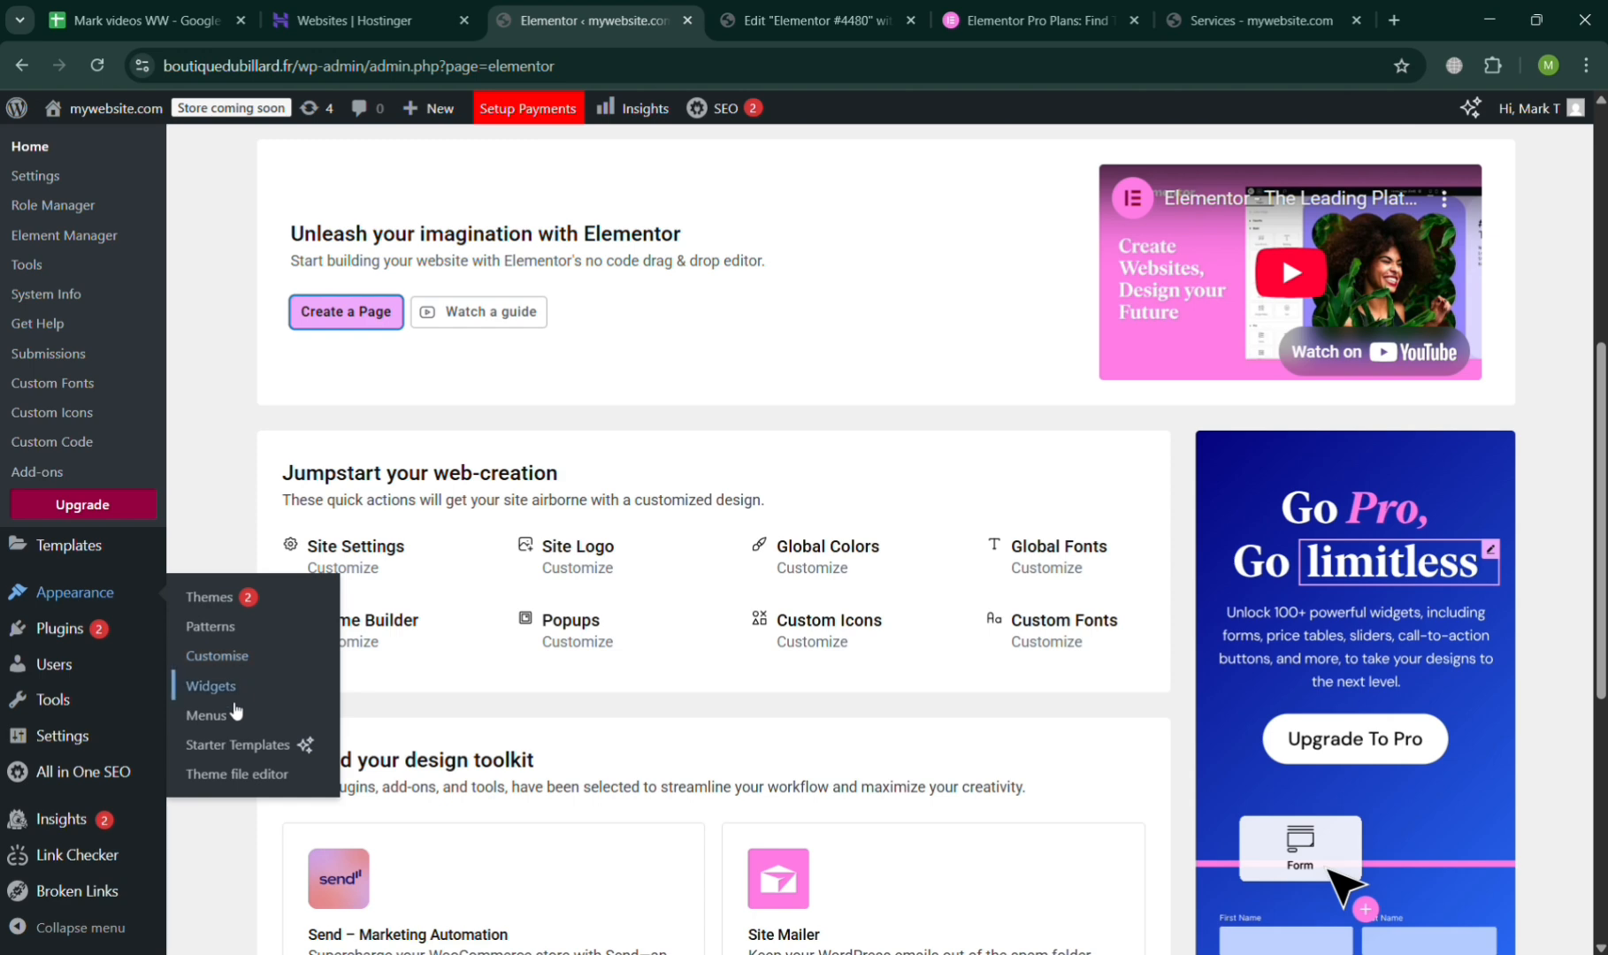
pyautogui.click(226, 720)
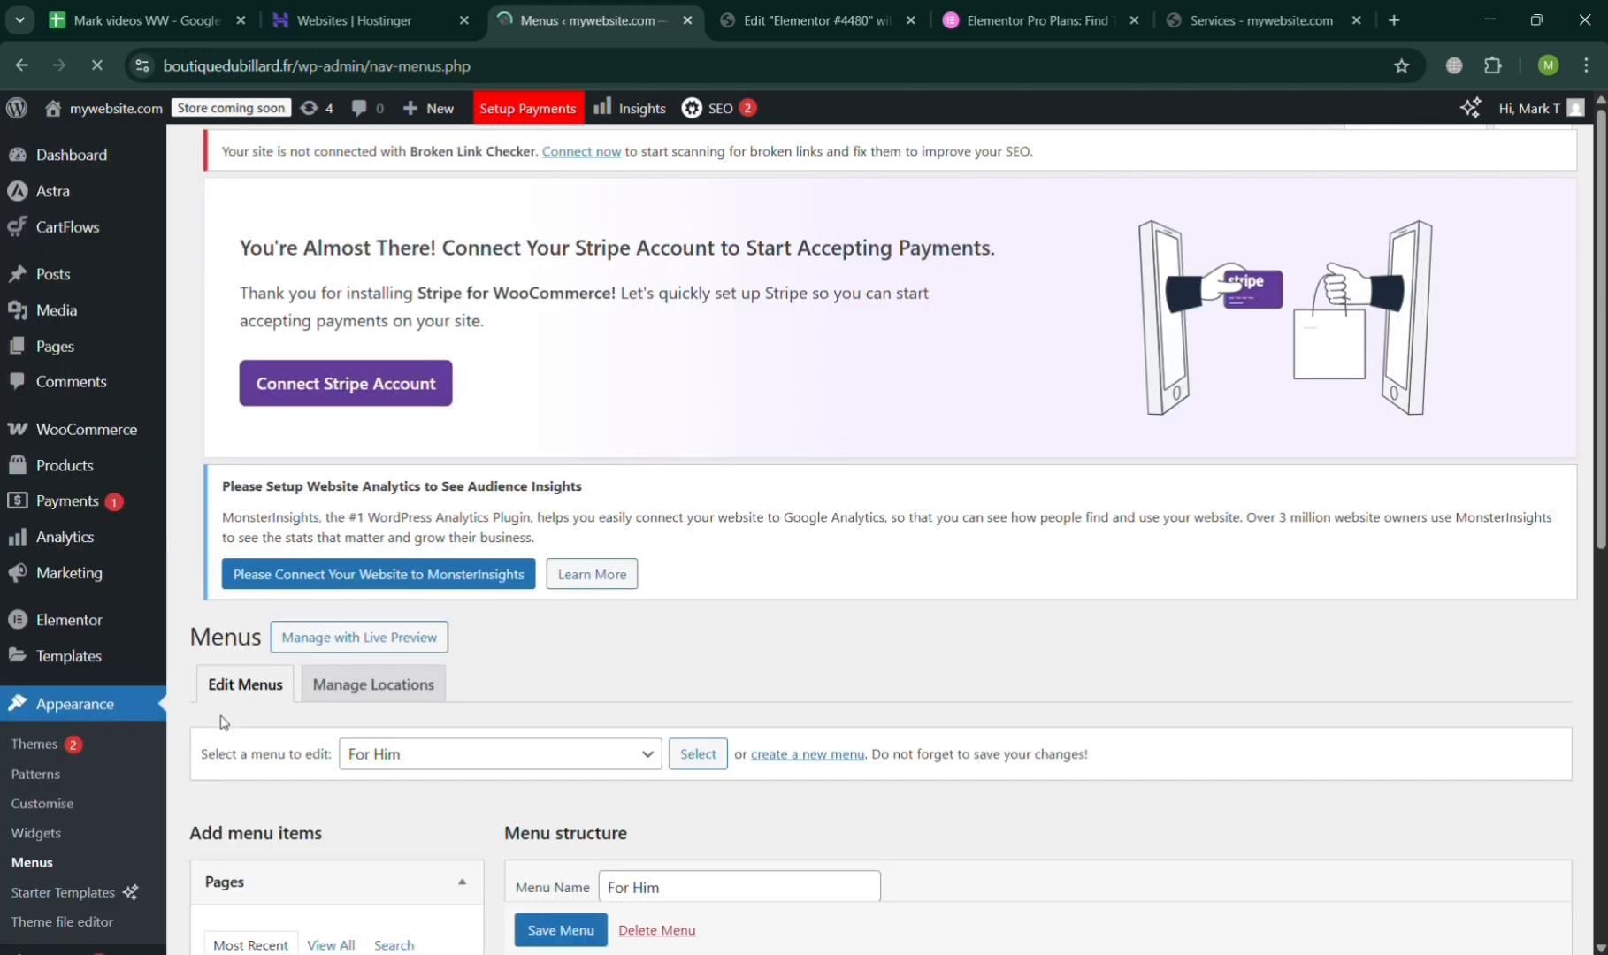
# Examine the For Him menu's items, settings and the available sources of menu items.
pyautogui.scroll(-3, 640, 745)
pyautogui.scroll(-2, 641, 745)
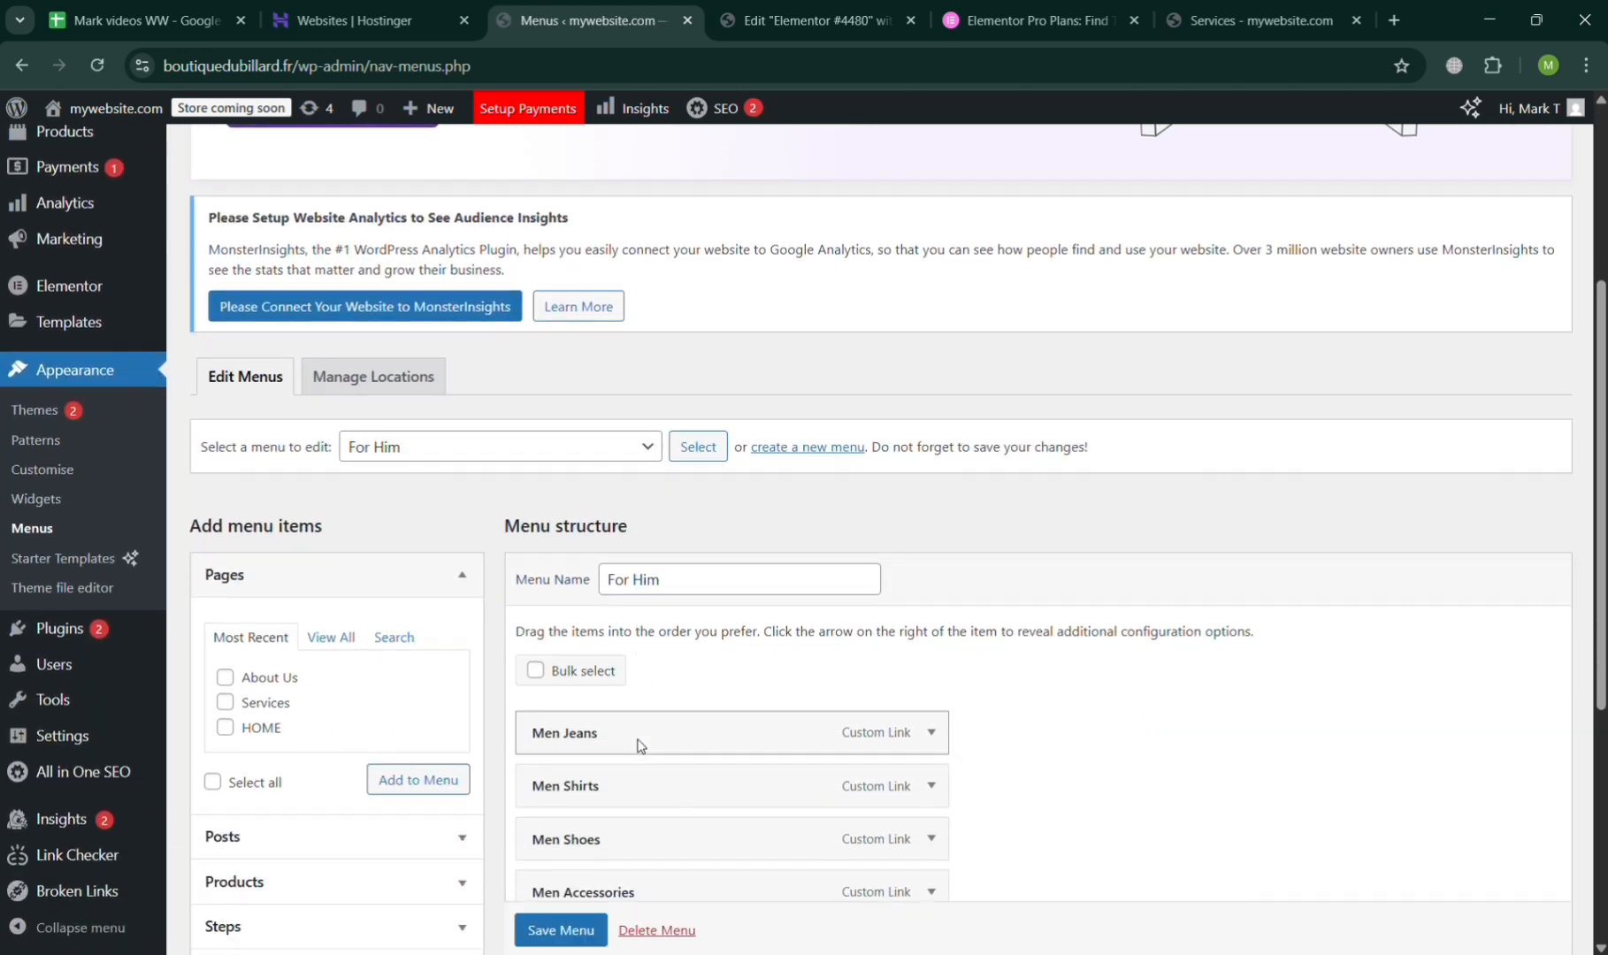
pyautogui.scroll(-3, 688, 747)
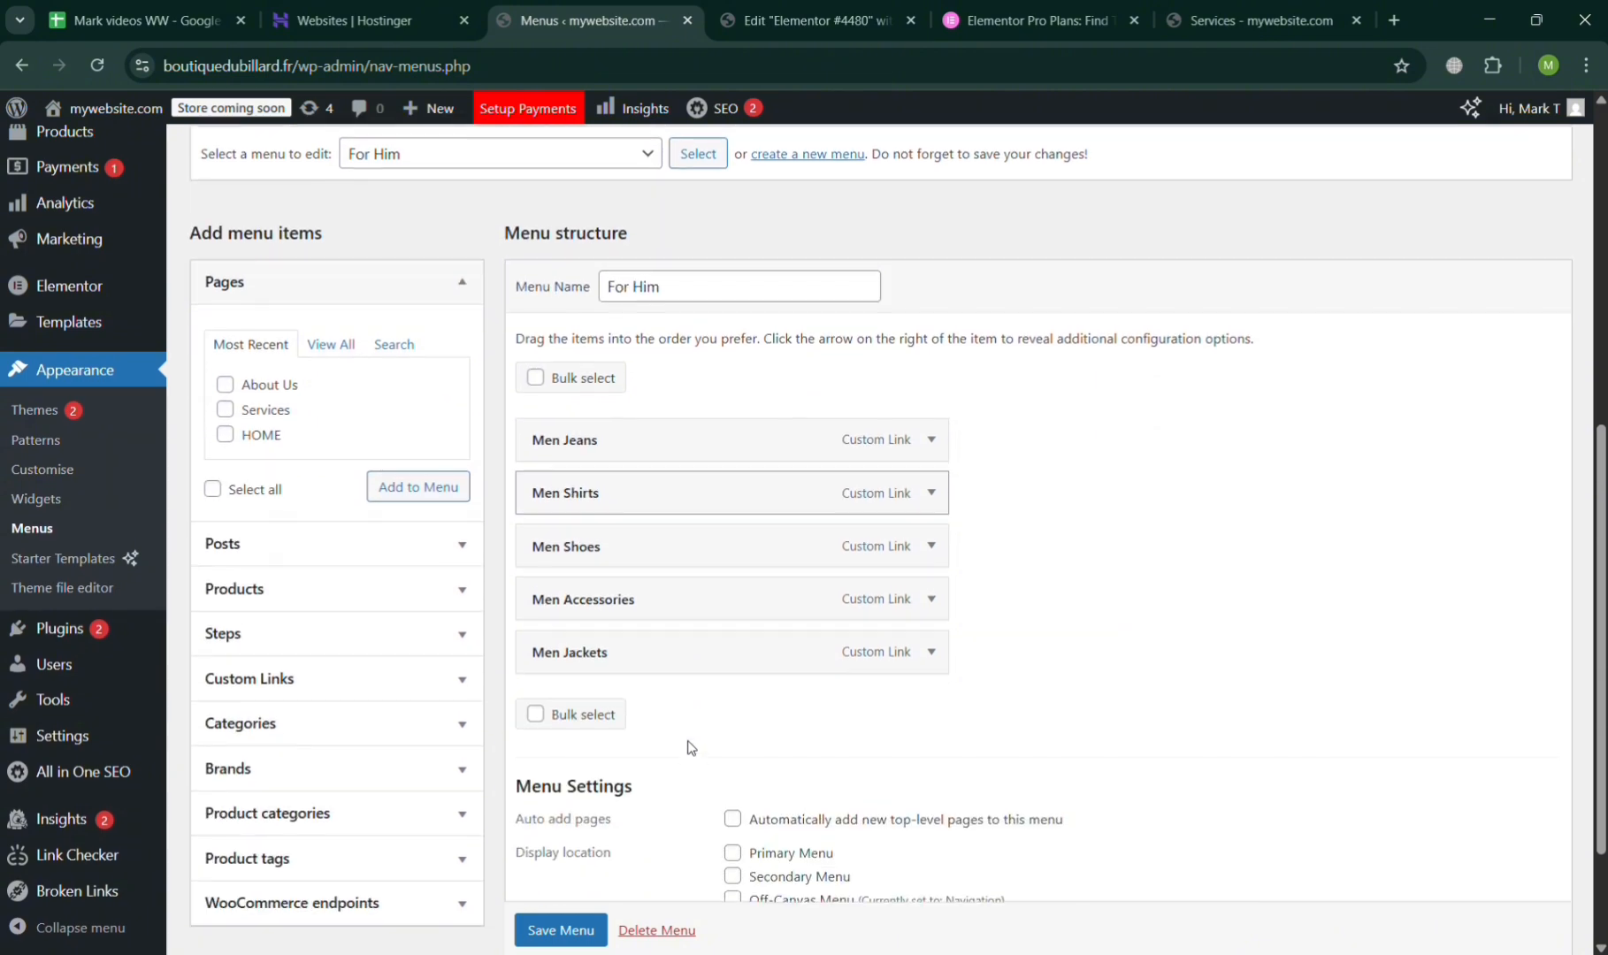
pyautogui.scroll(2, 689, 747)
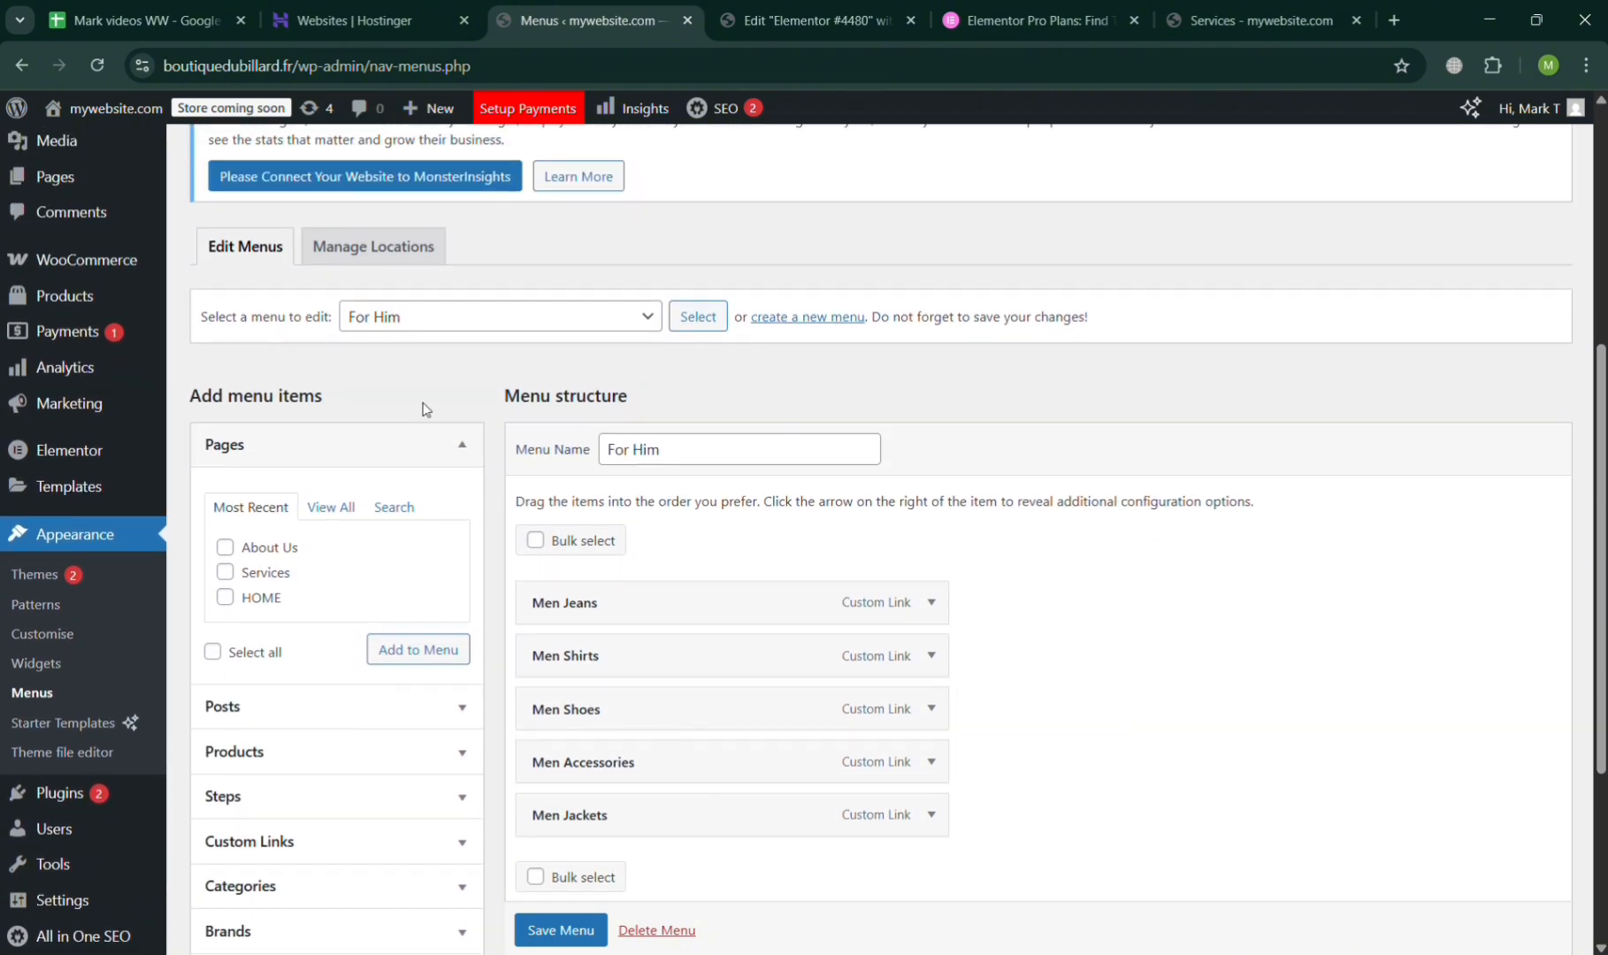
pyautogui.scroll(-2, 423, 520)
pyautogui.scroll(1, 424, 520)
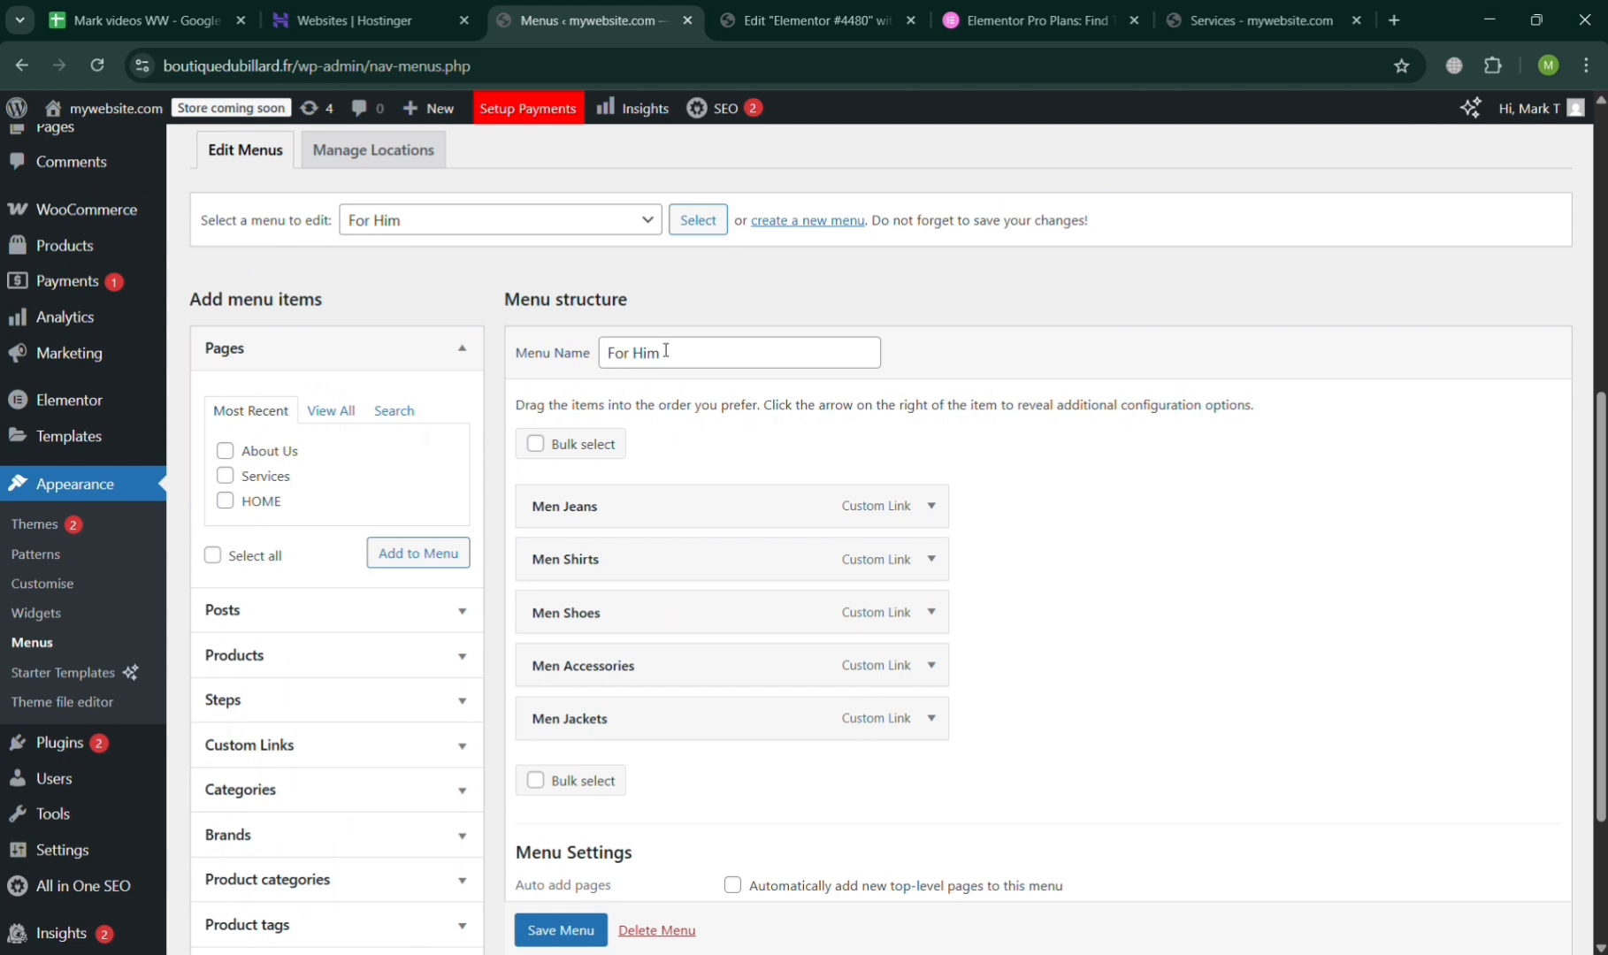
# Check the other menus available for editing and delete an unneeded existing menu.
pyautogui.click(599, 225)
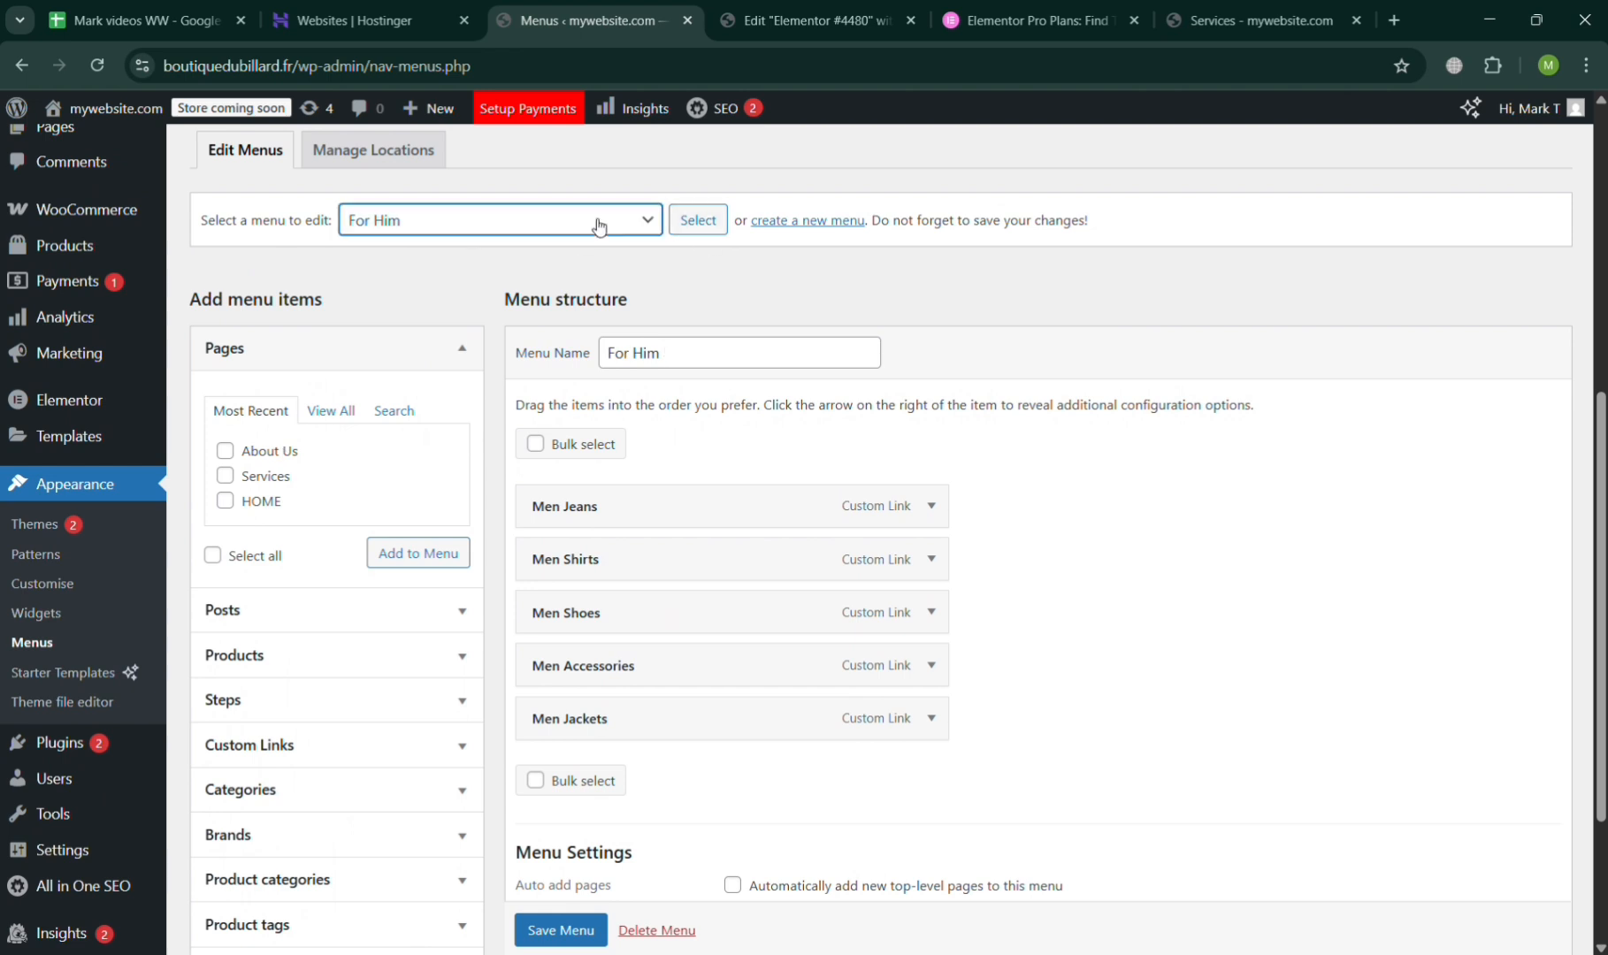
pyautogui.click(564, 307)
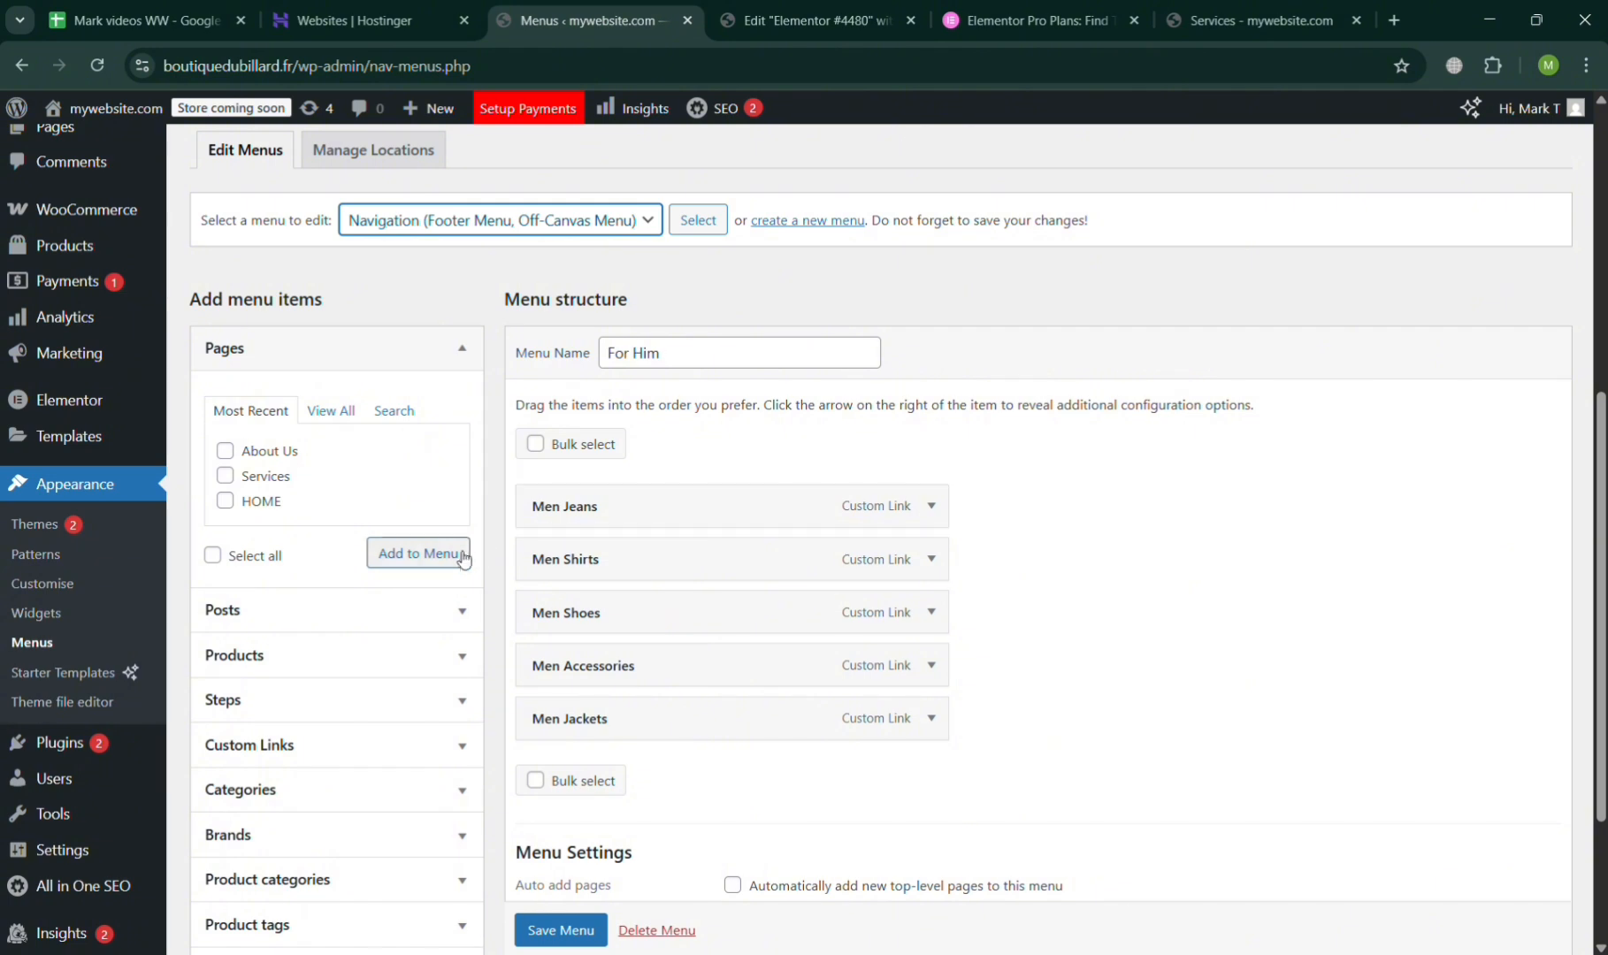
pyautogui.doubleClick(686, 372)
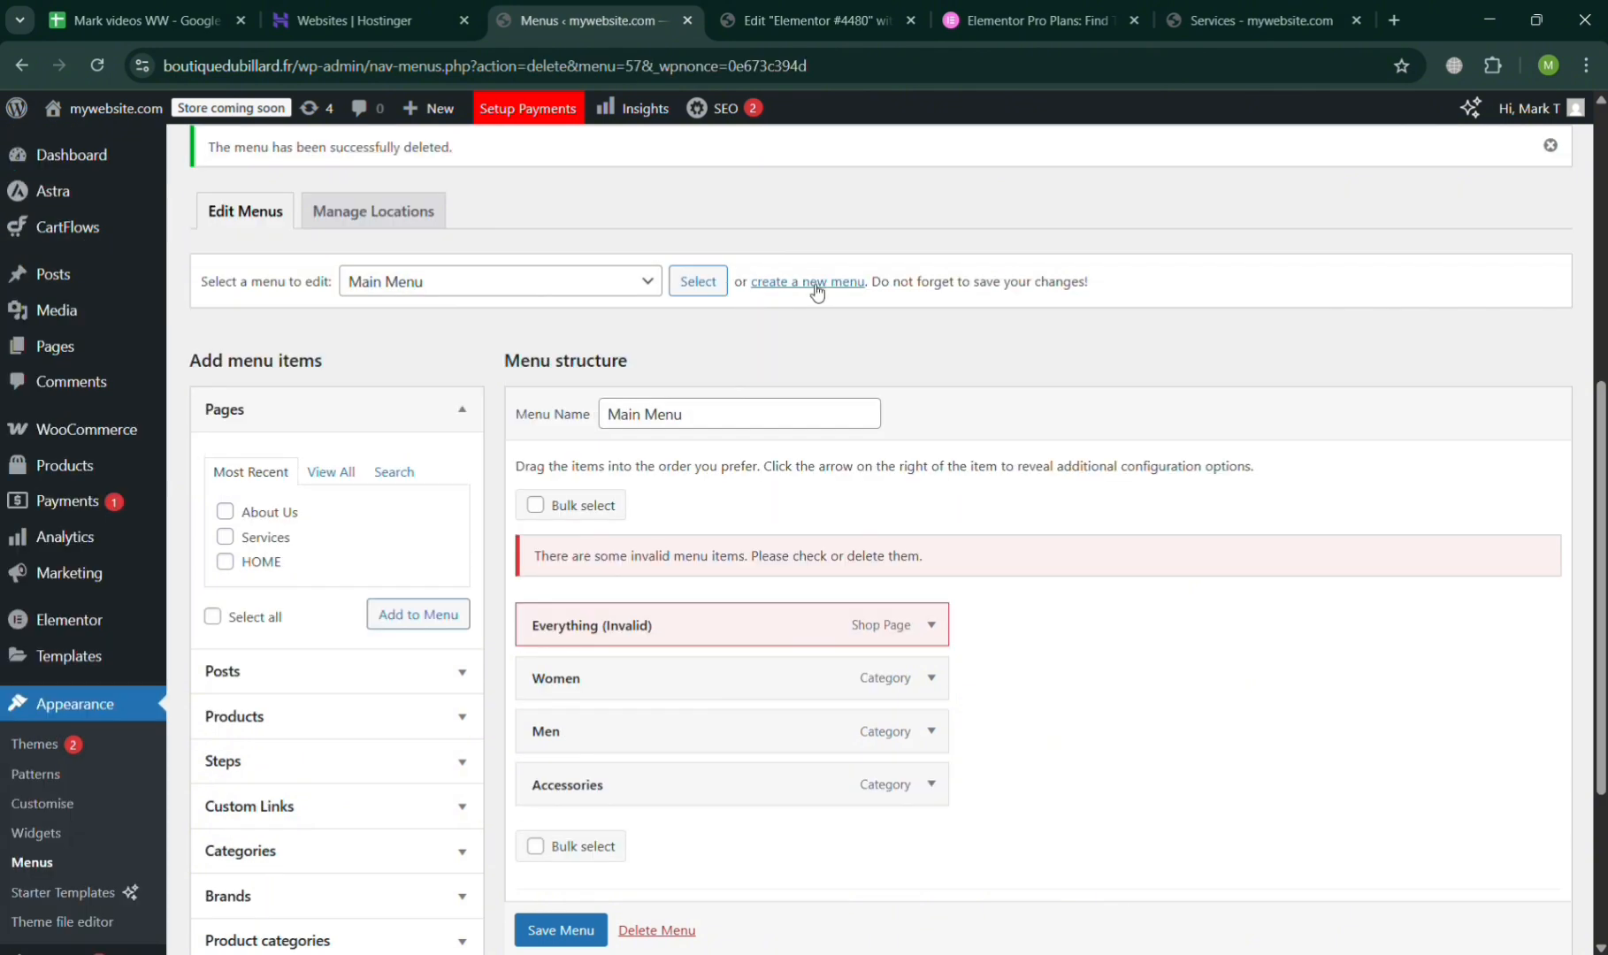
# Start a new menu and name it "My Main Menu".
pyautogui.click(815, 281)
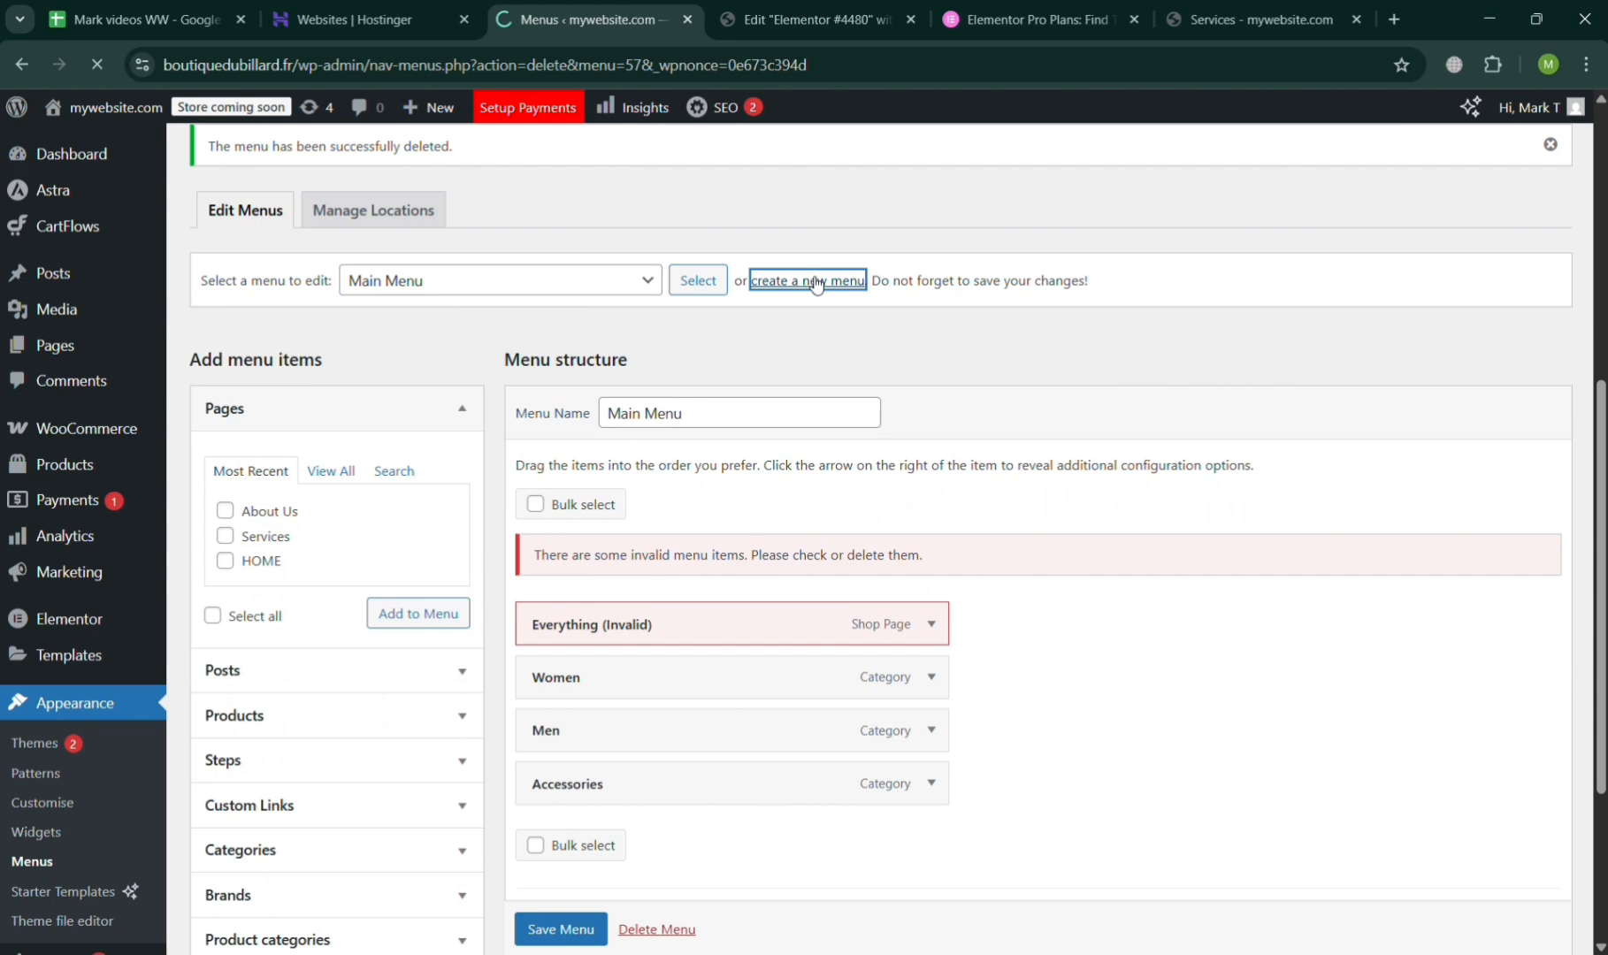
pyautogui.scroll(-5, 689, 723)
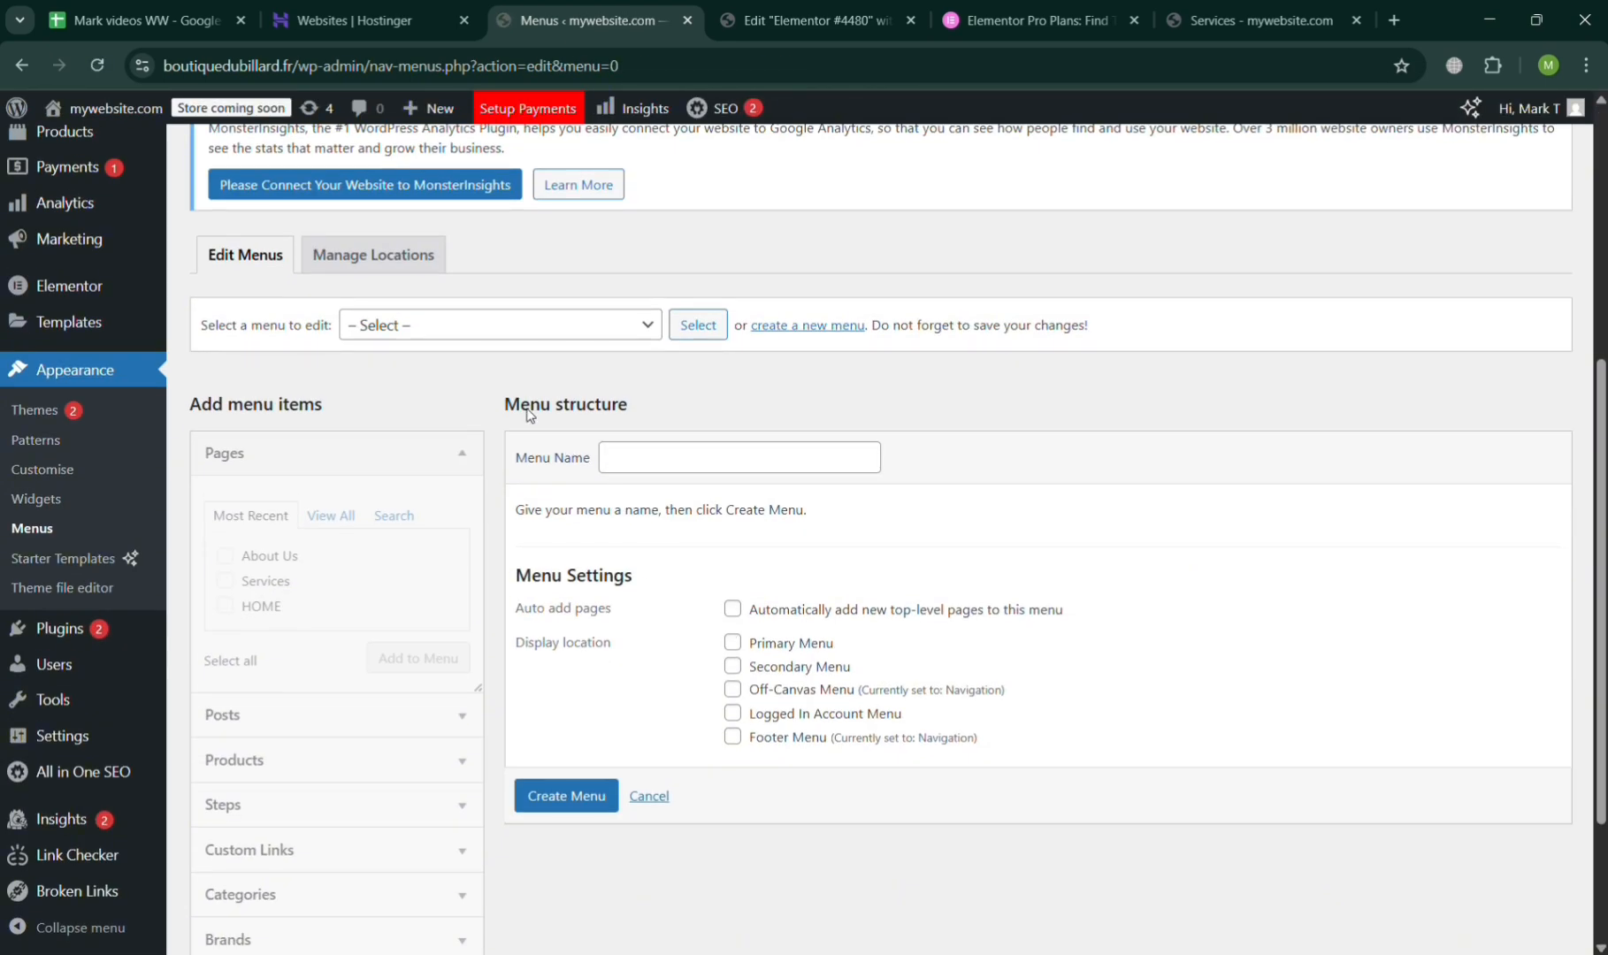
pyautogui.click(468, 331)
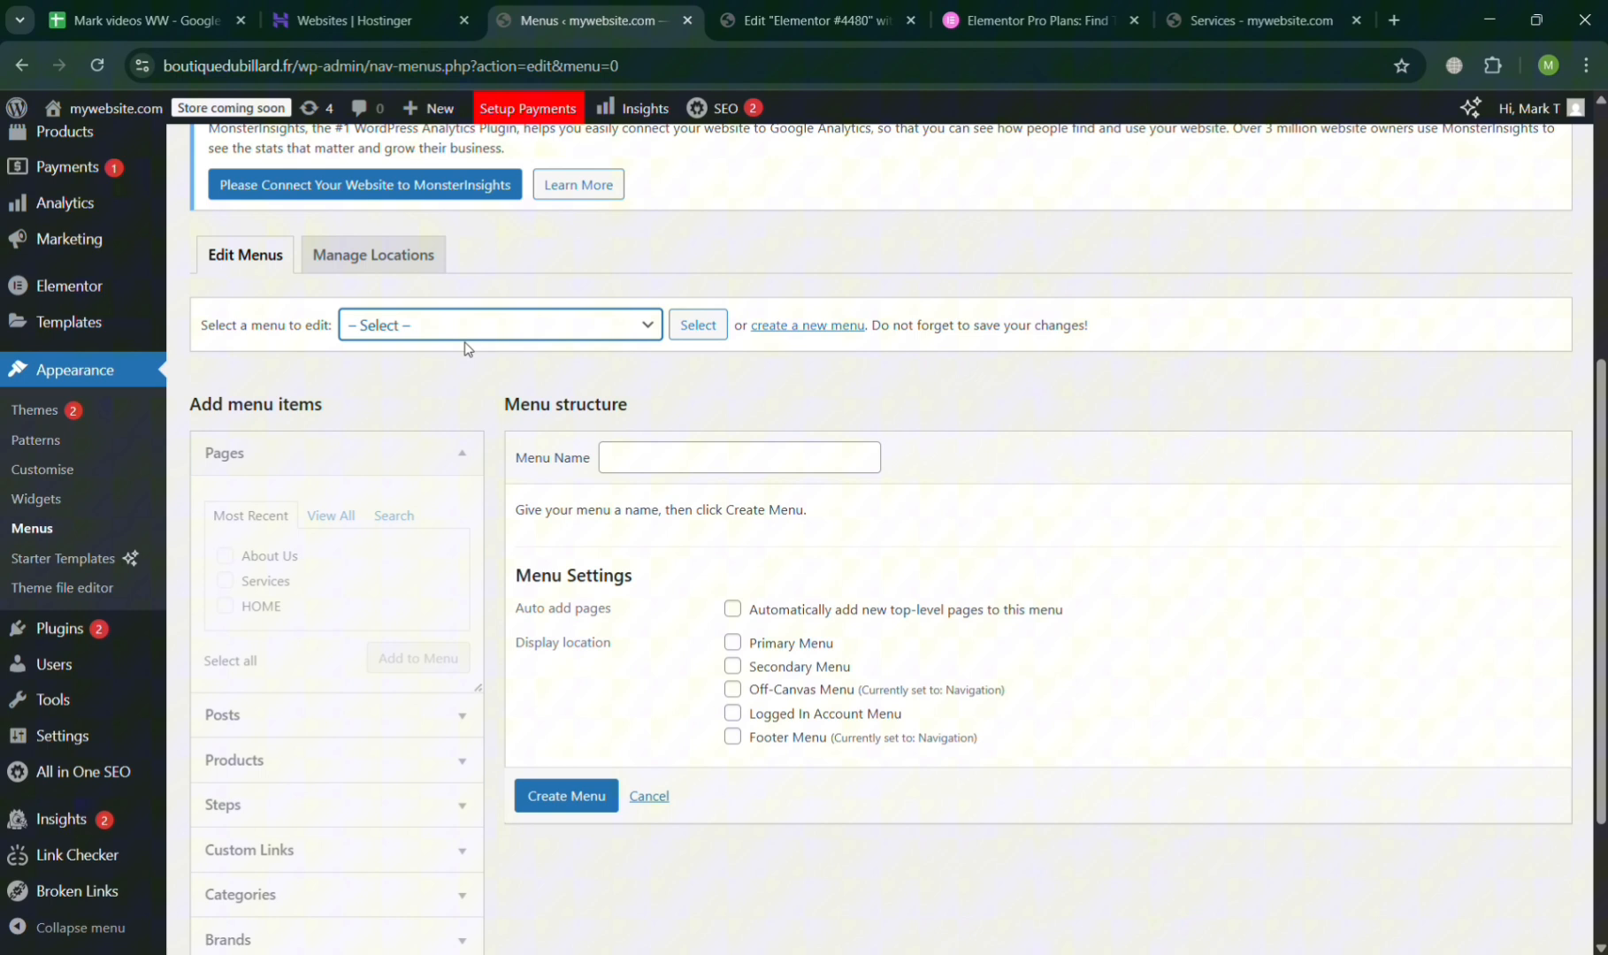
pyautogui.click(468, 400)
pyautogui.click(710, 464)
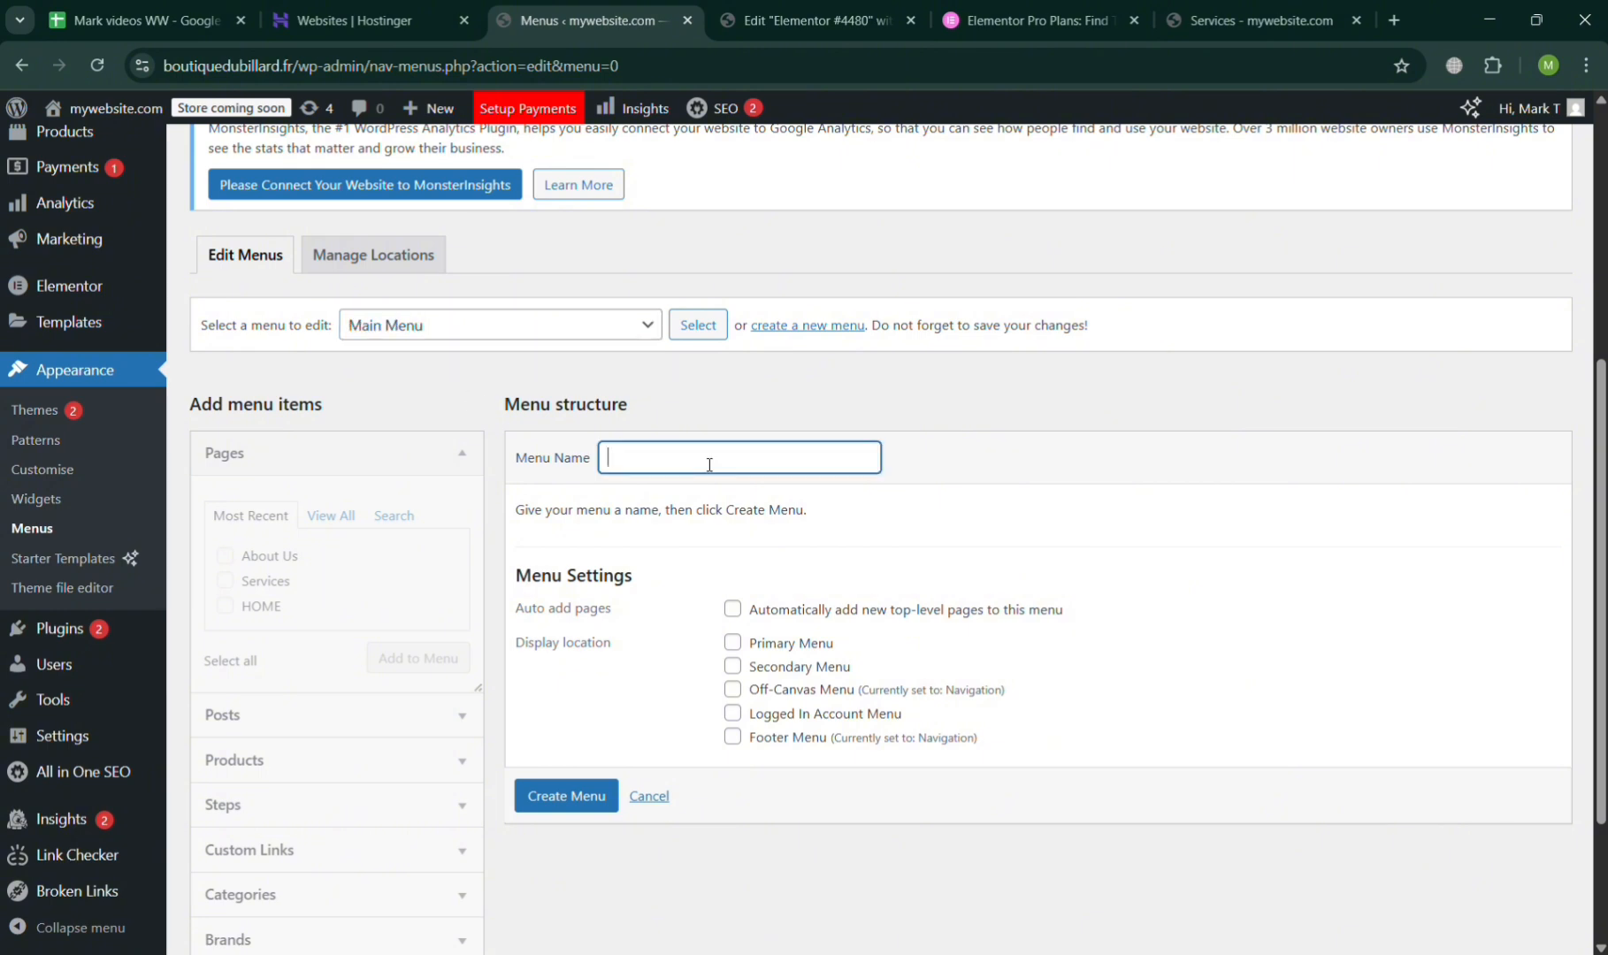
pyautogui.click(750, 511)
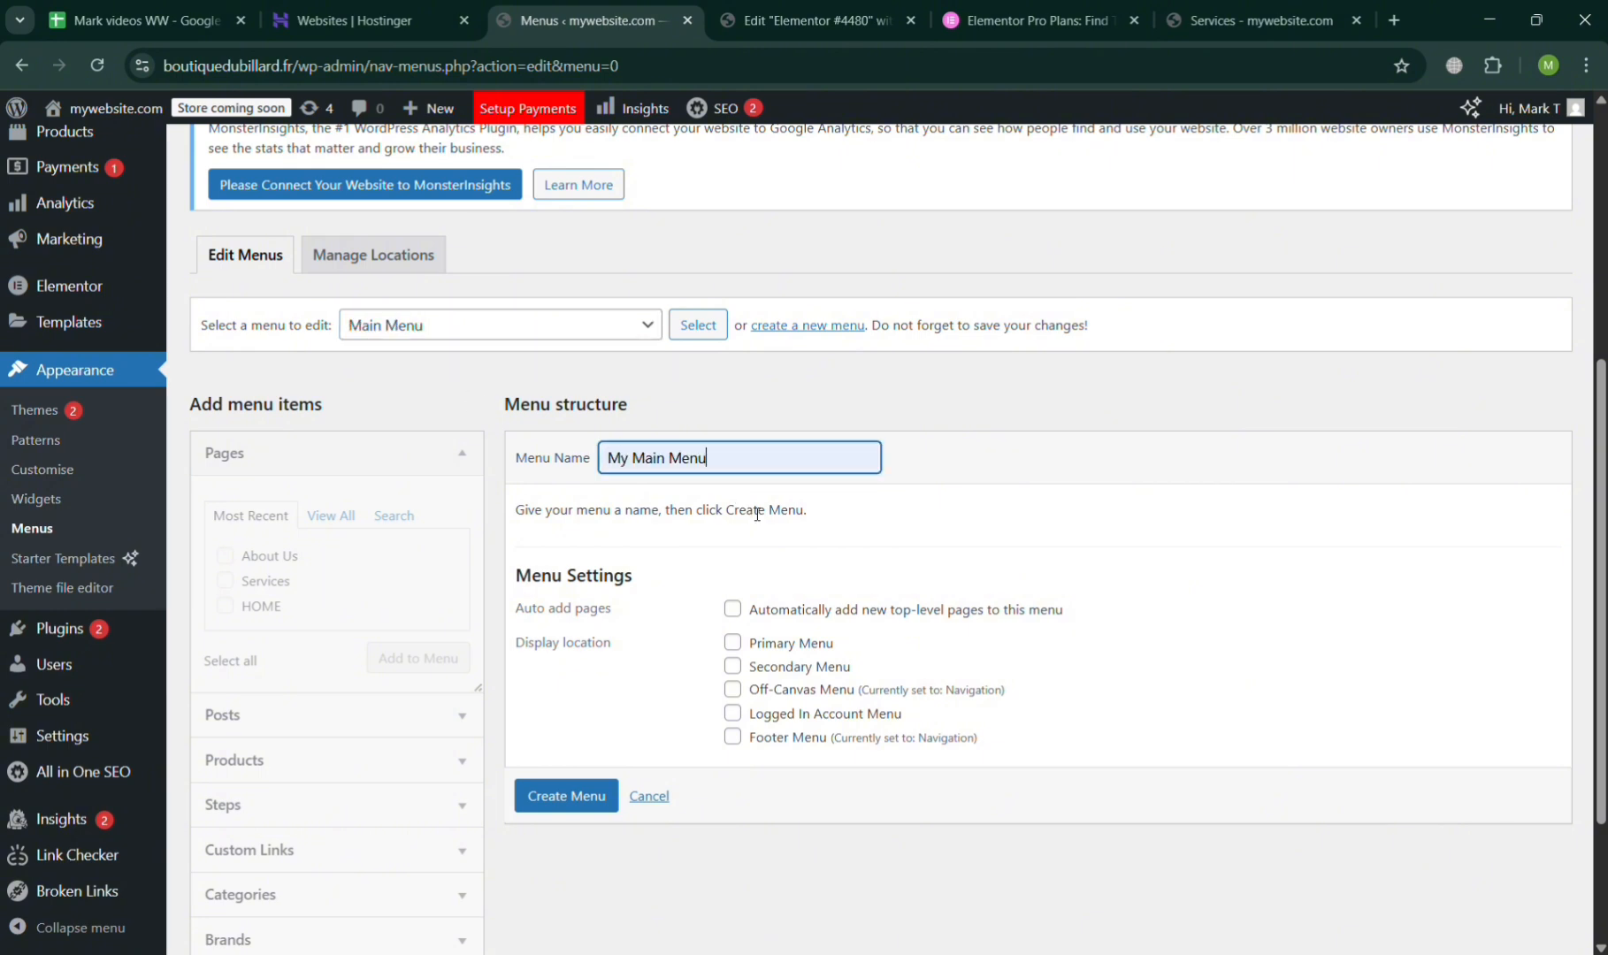
# Assign the new menu to the Primary Menu location, enable automatic adding of top-level pages, and create it.
pyautogui.click(742, 643)
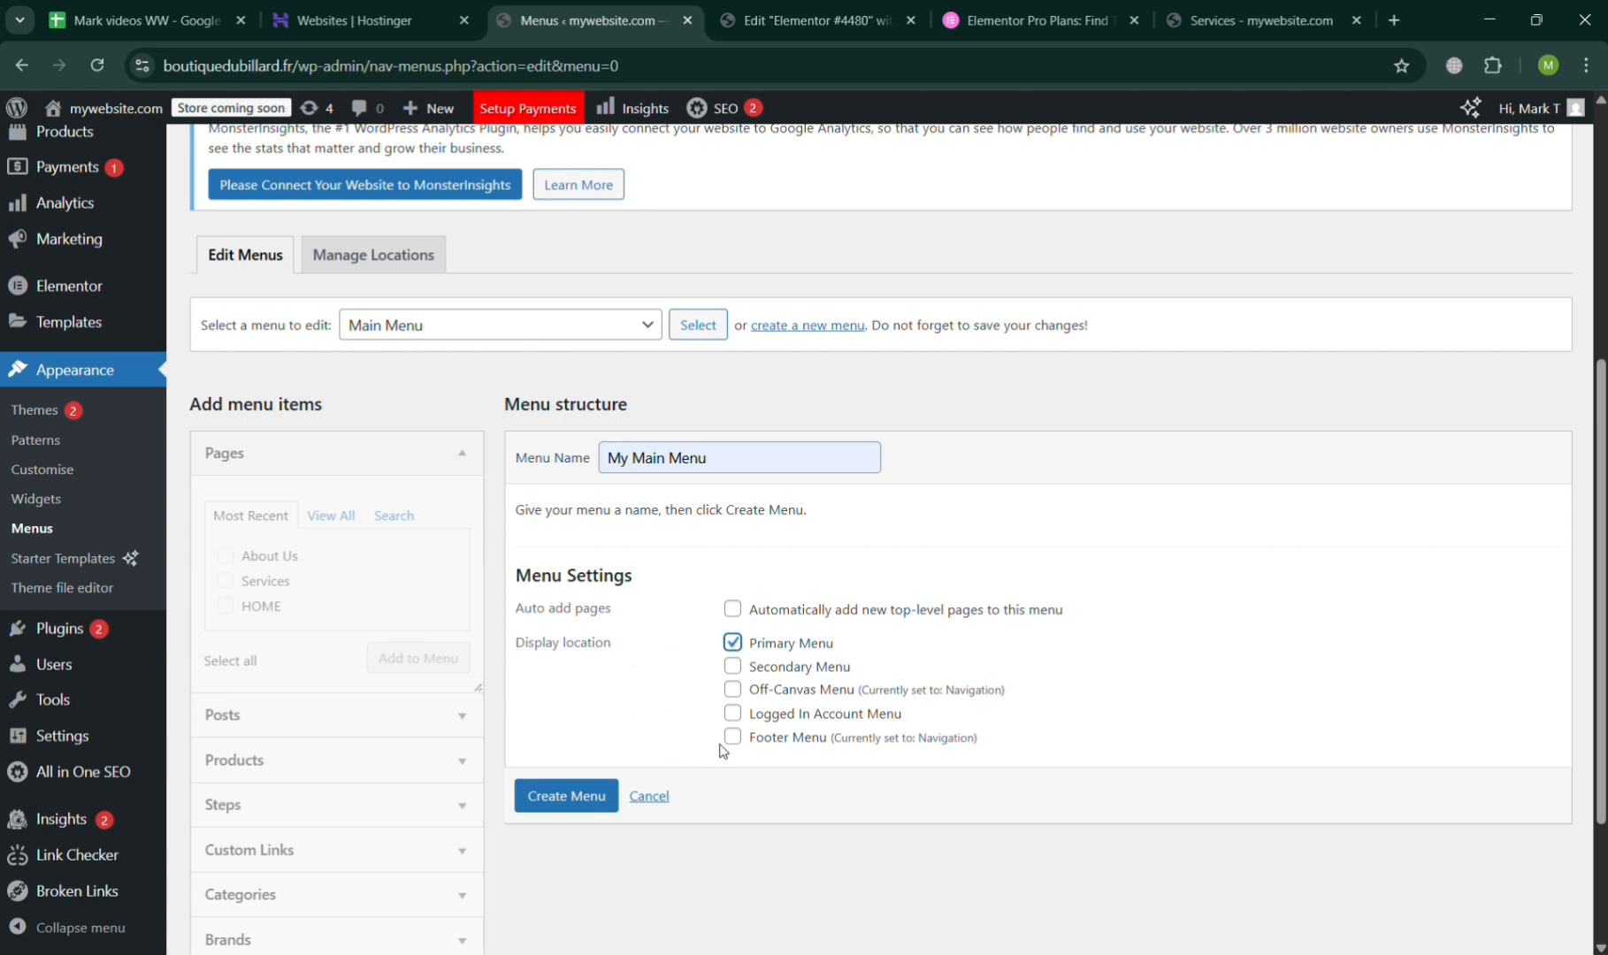
pyautogui.click(737, 616)
pyautogui.click(341, 528)
pyautogui.scroll(-3, 340, 527)
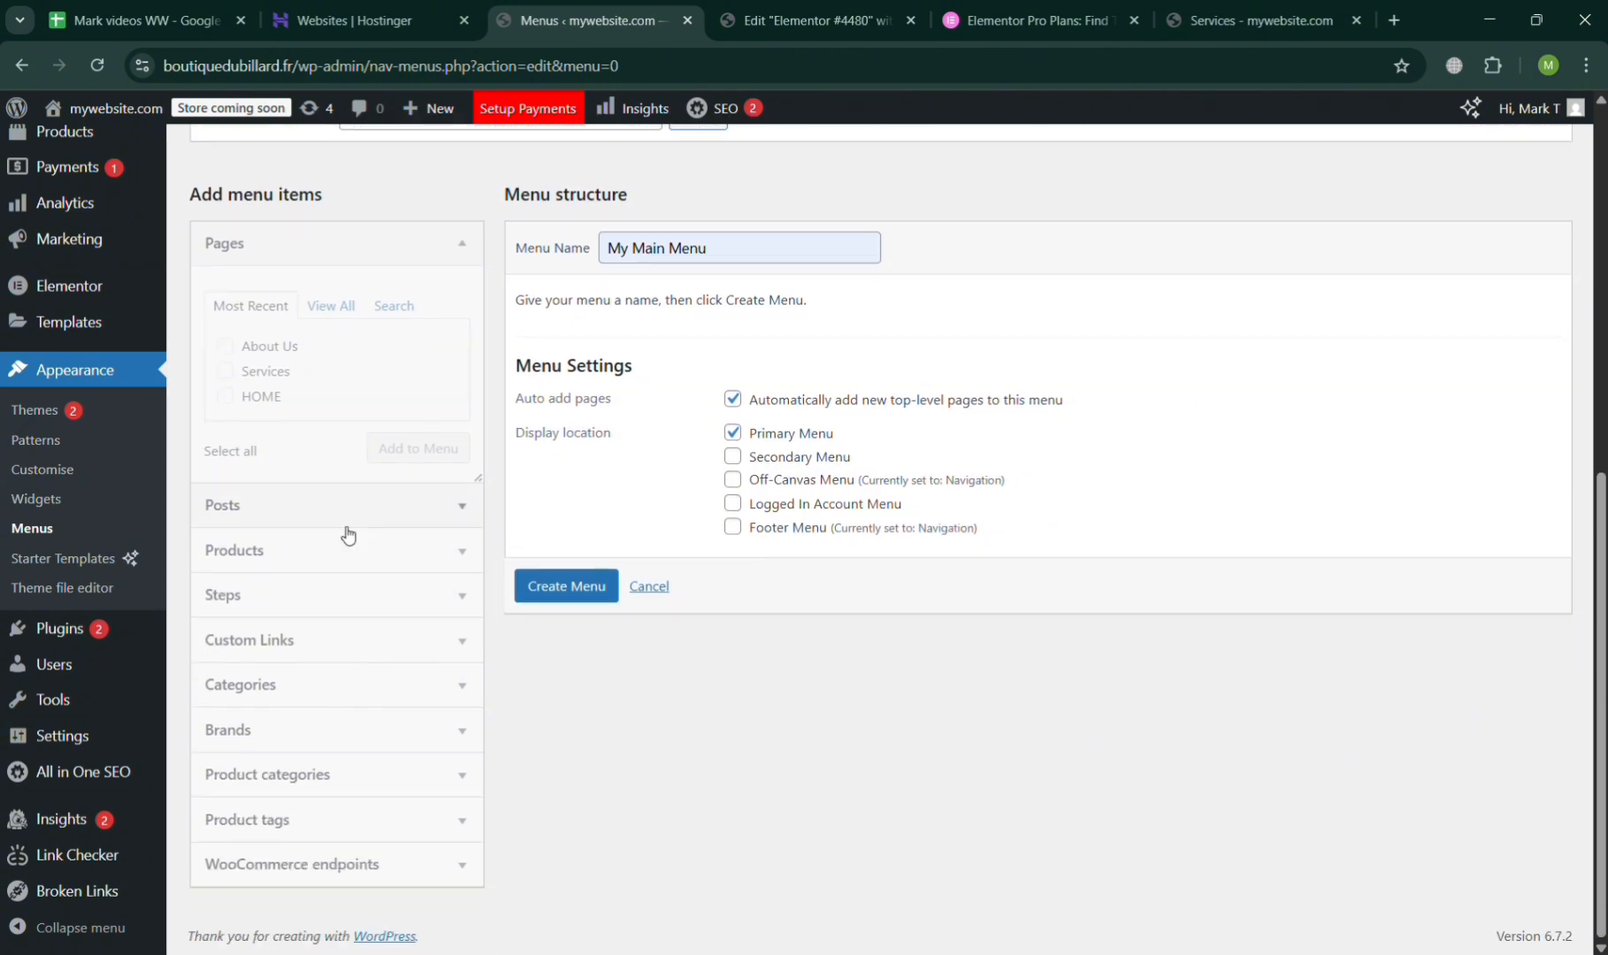
pyautogui.click(566, 589)
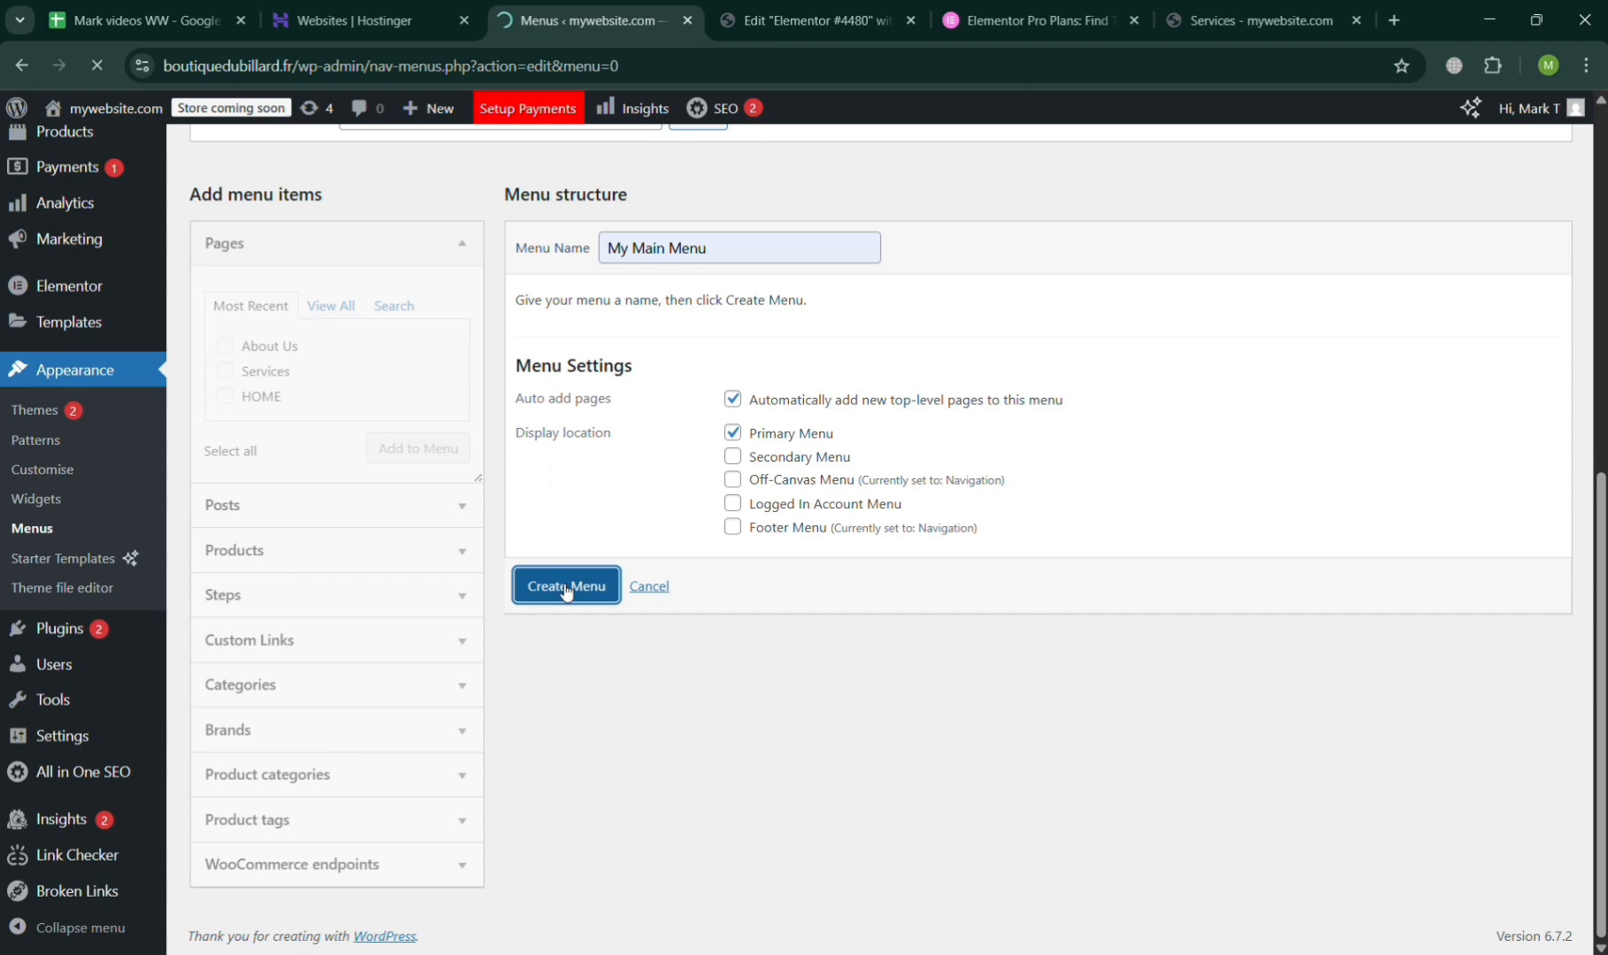
# Add the About Us, Services and HOME pages to My Main Menu.
pyautogui.scroll(-6, 562, 591)
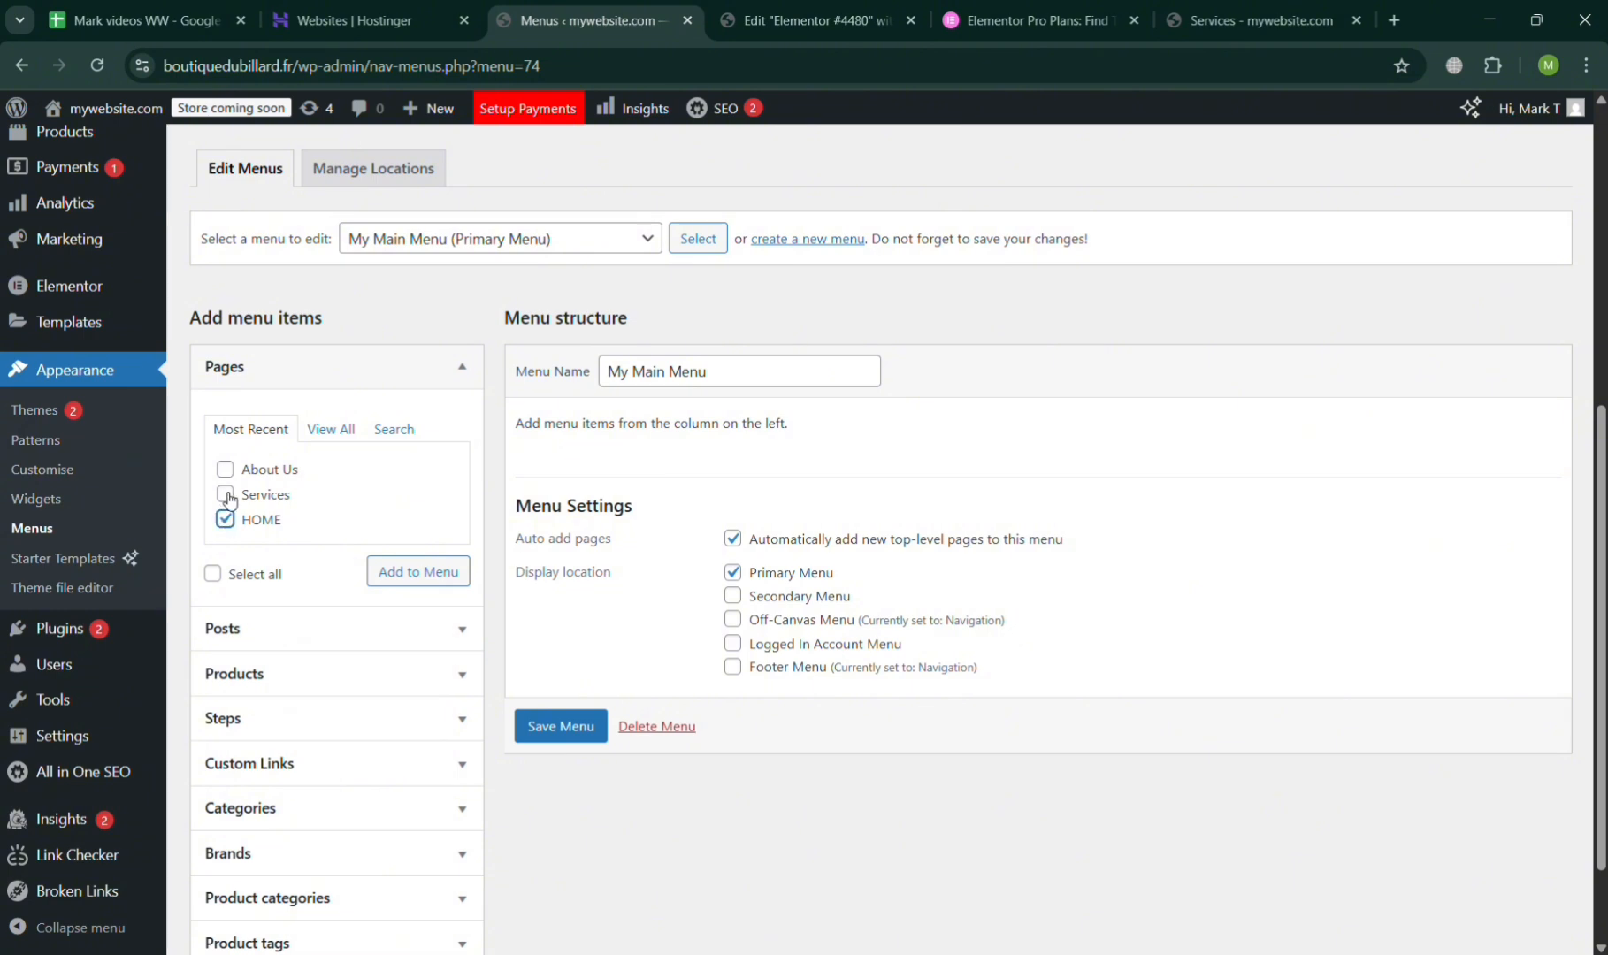
pyautogui.click(226, 496)
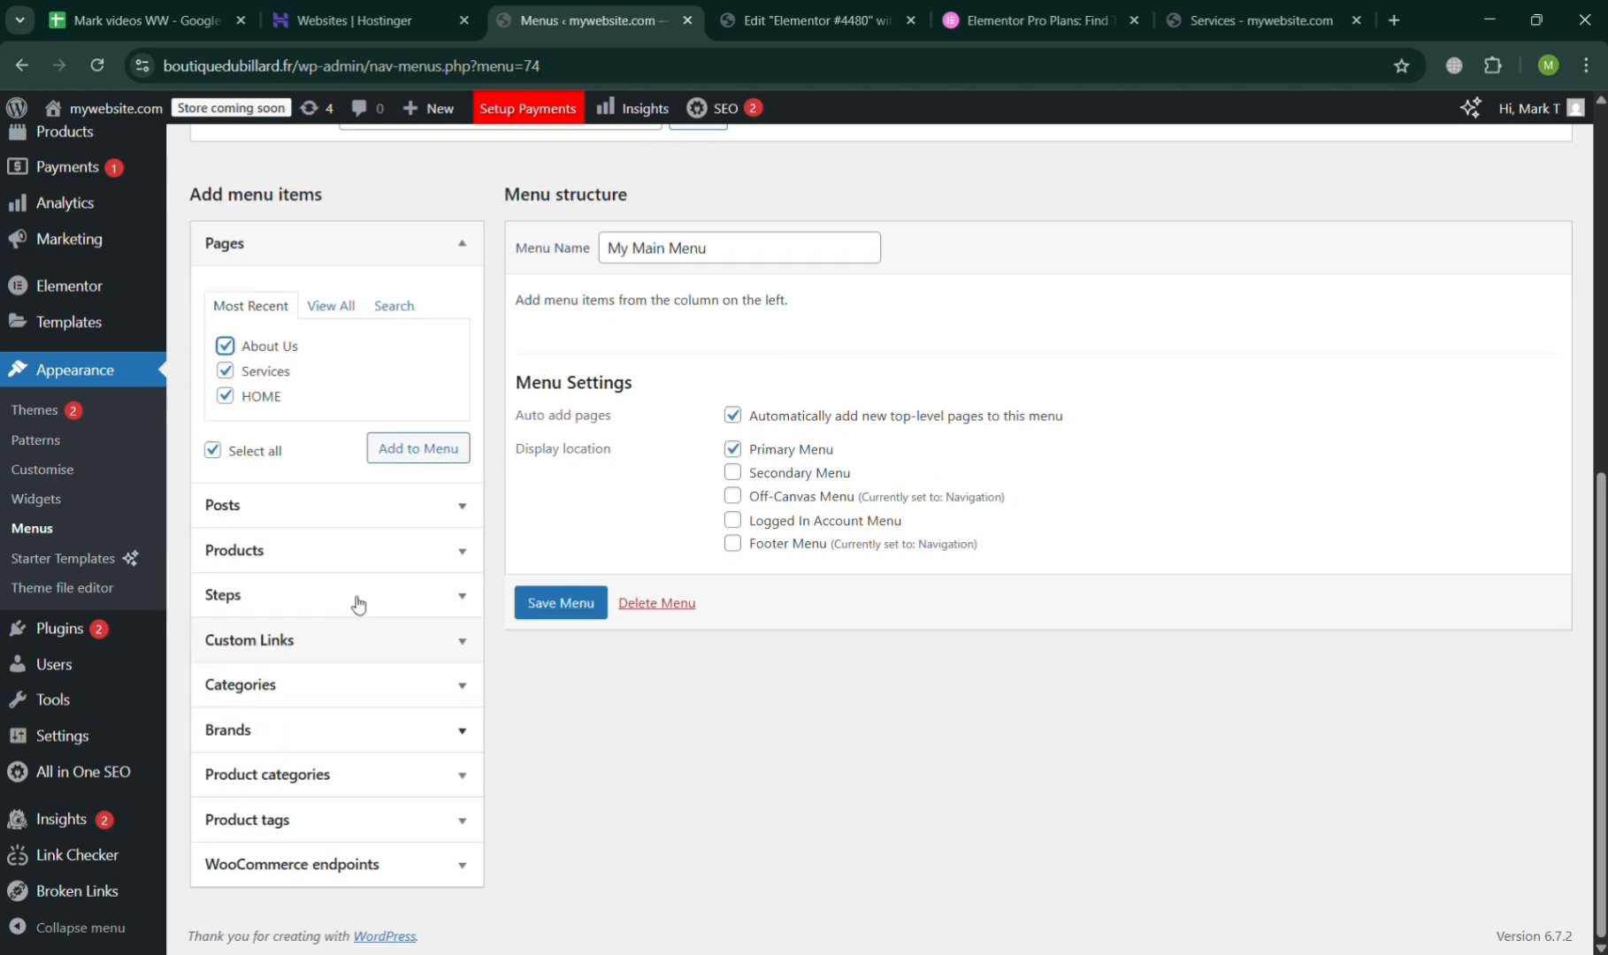
pyautogui.click(437, 451)
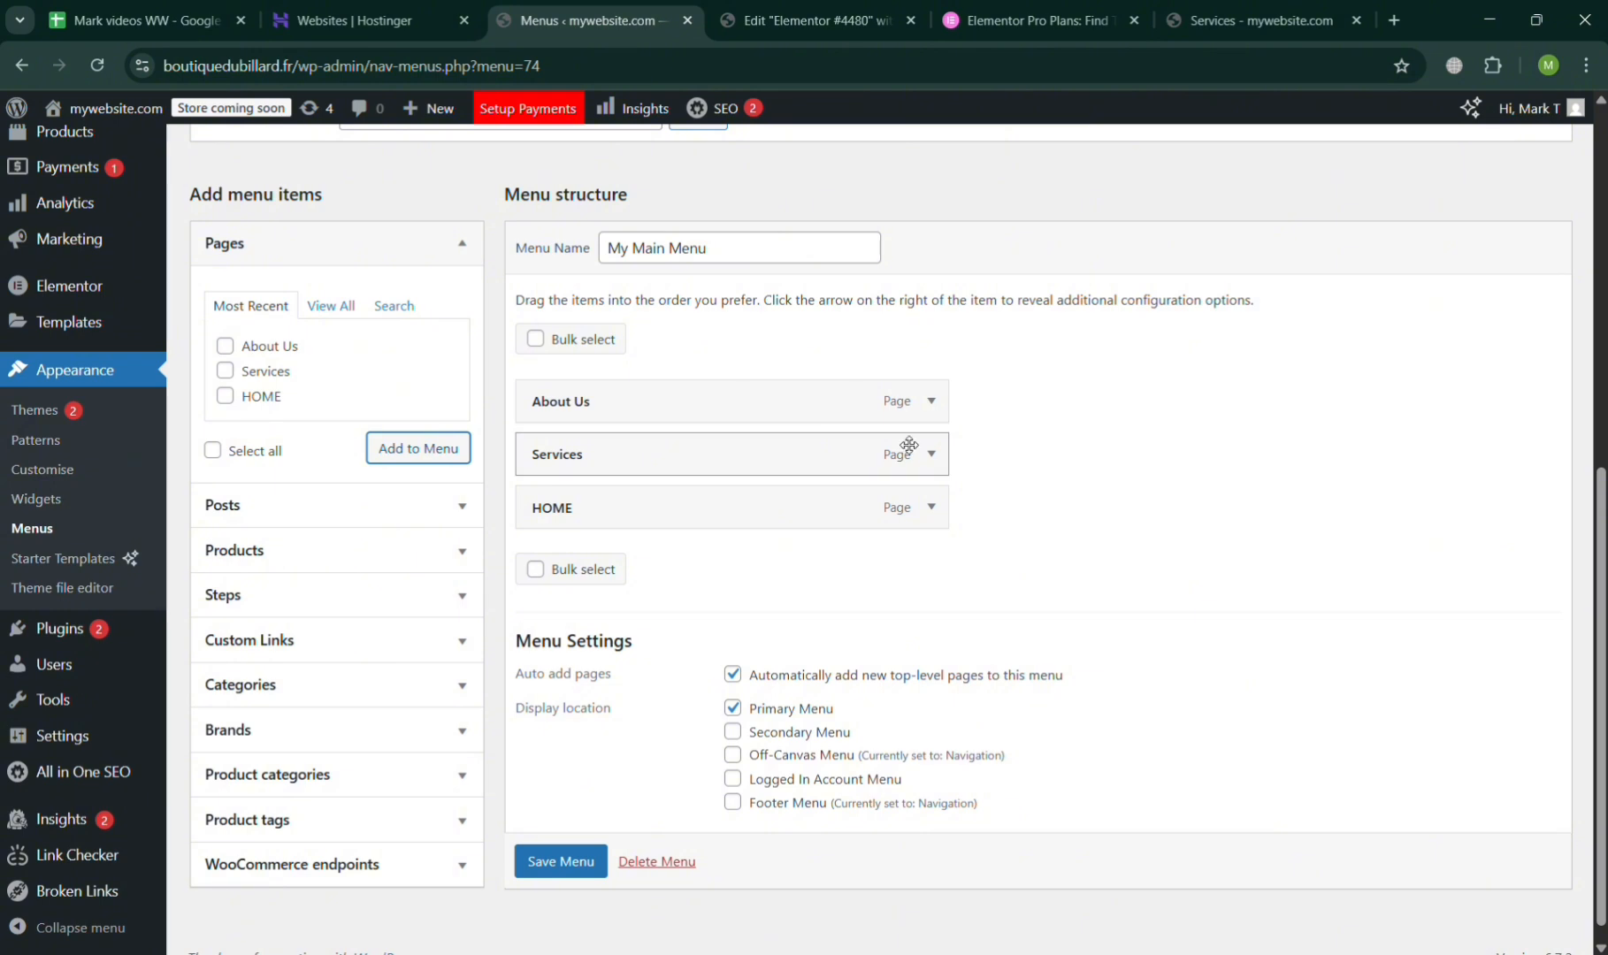
# Look through the Posts, Products, Categories and Custom Links sources for further menu items.
pyautogui.click(305, 523)
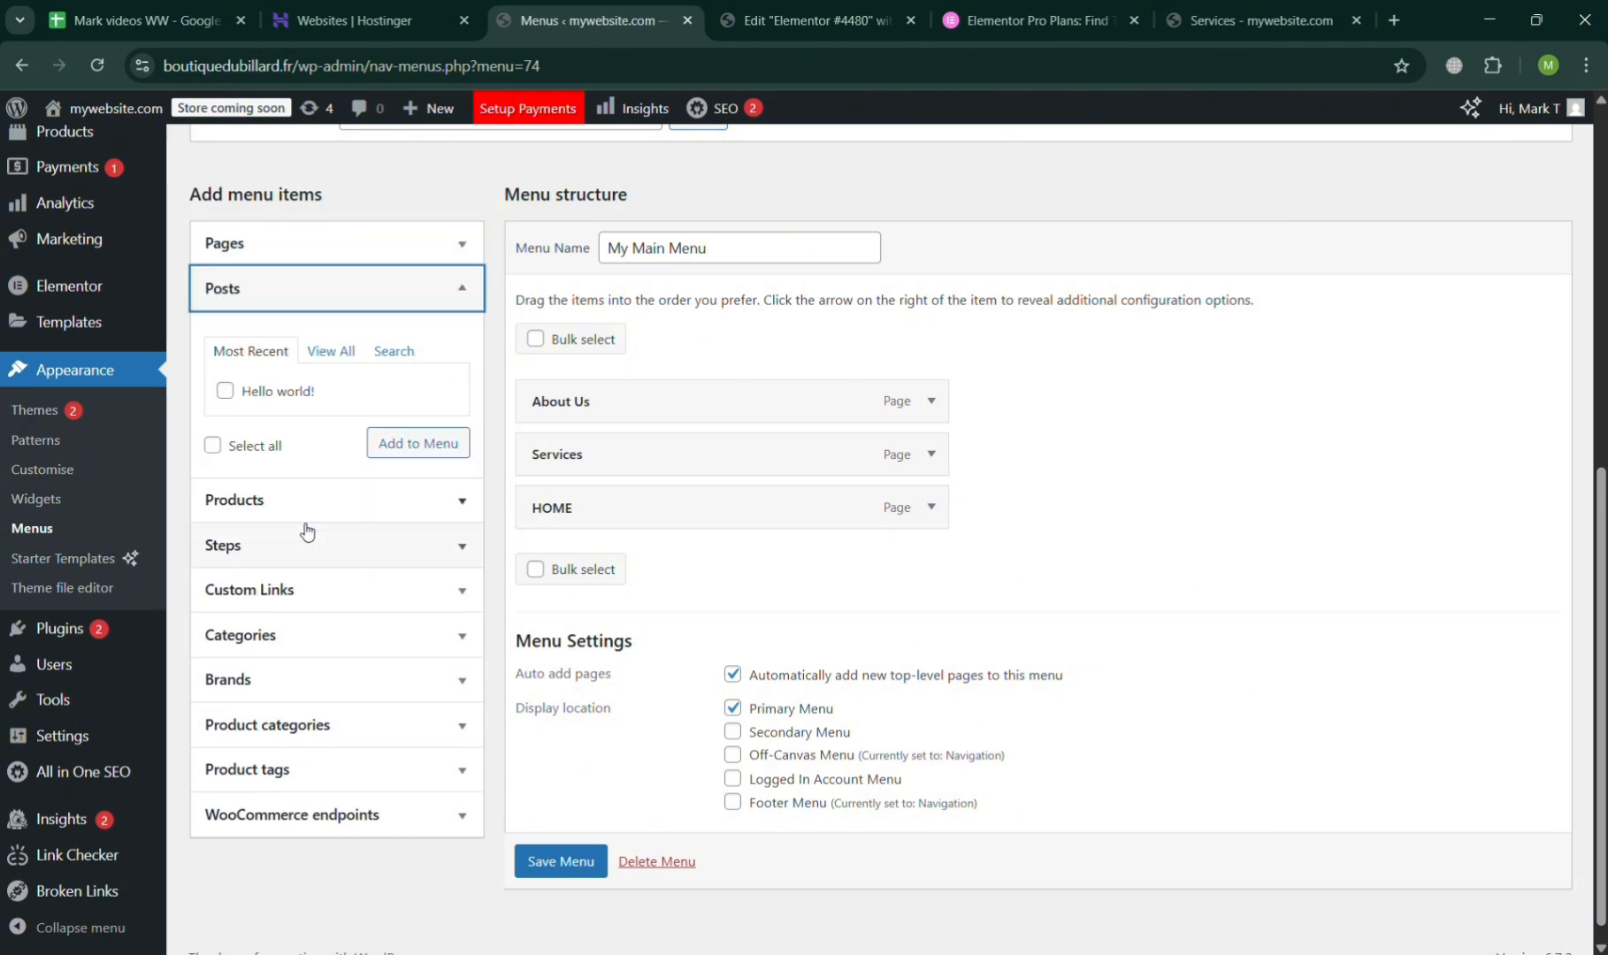
pyautogui.click(381, 503)
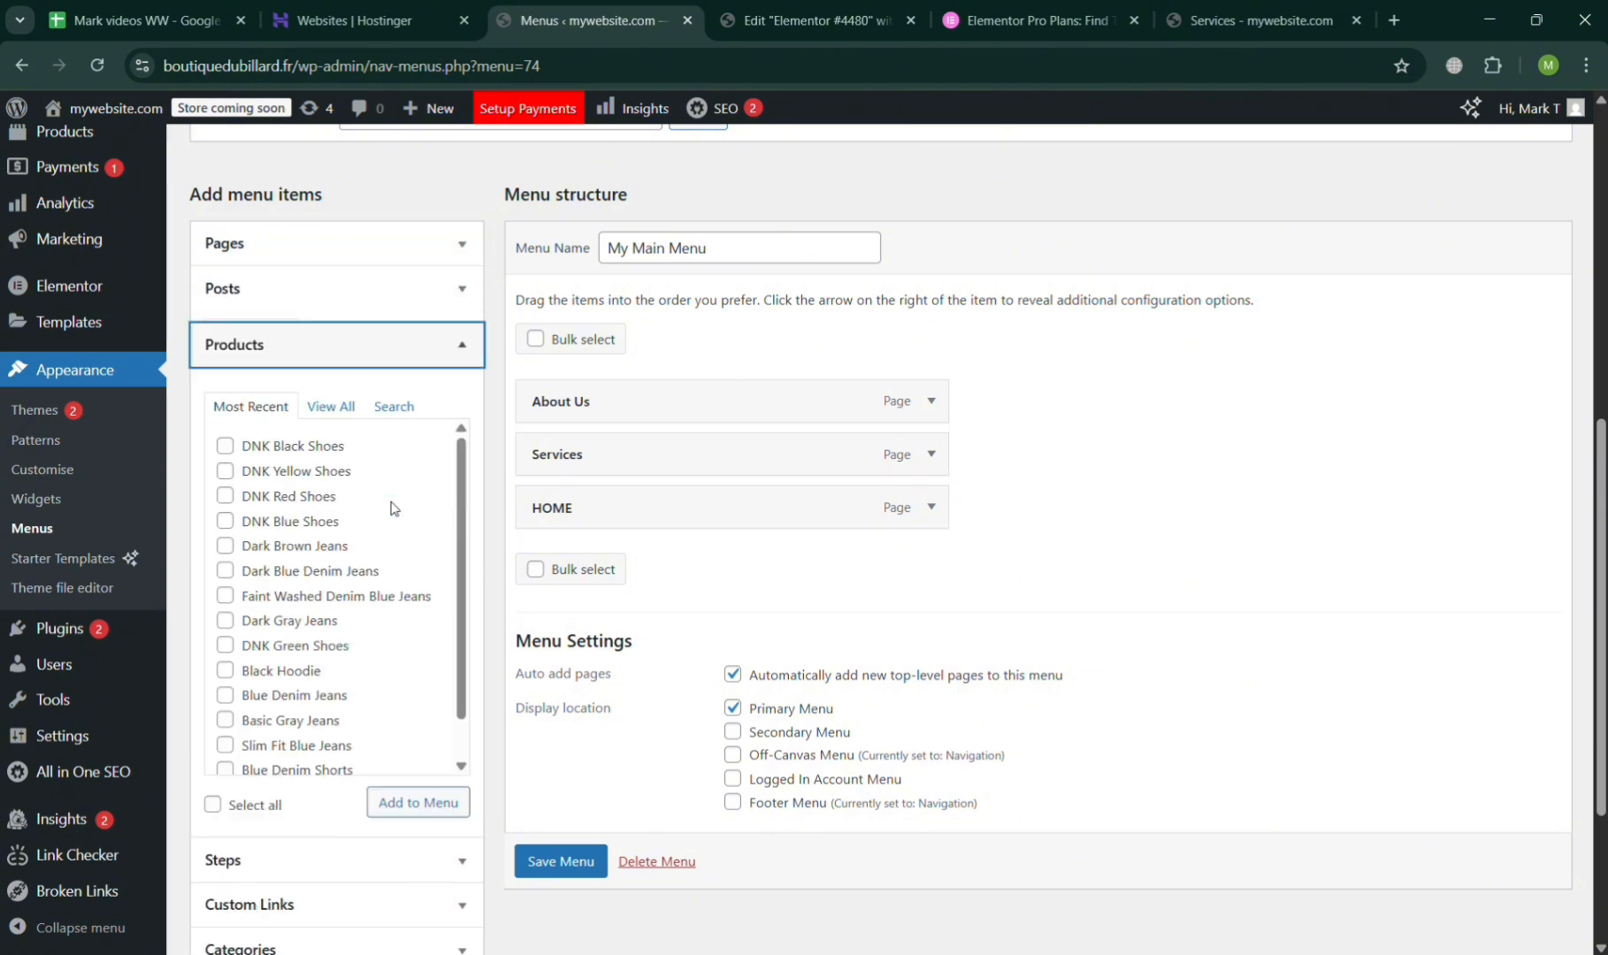
pyautogui.click(470, 327)
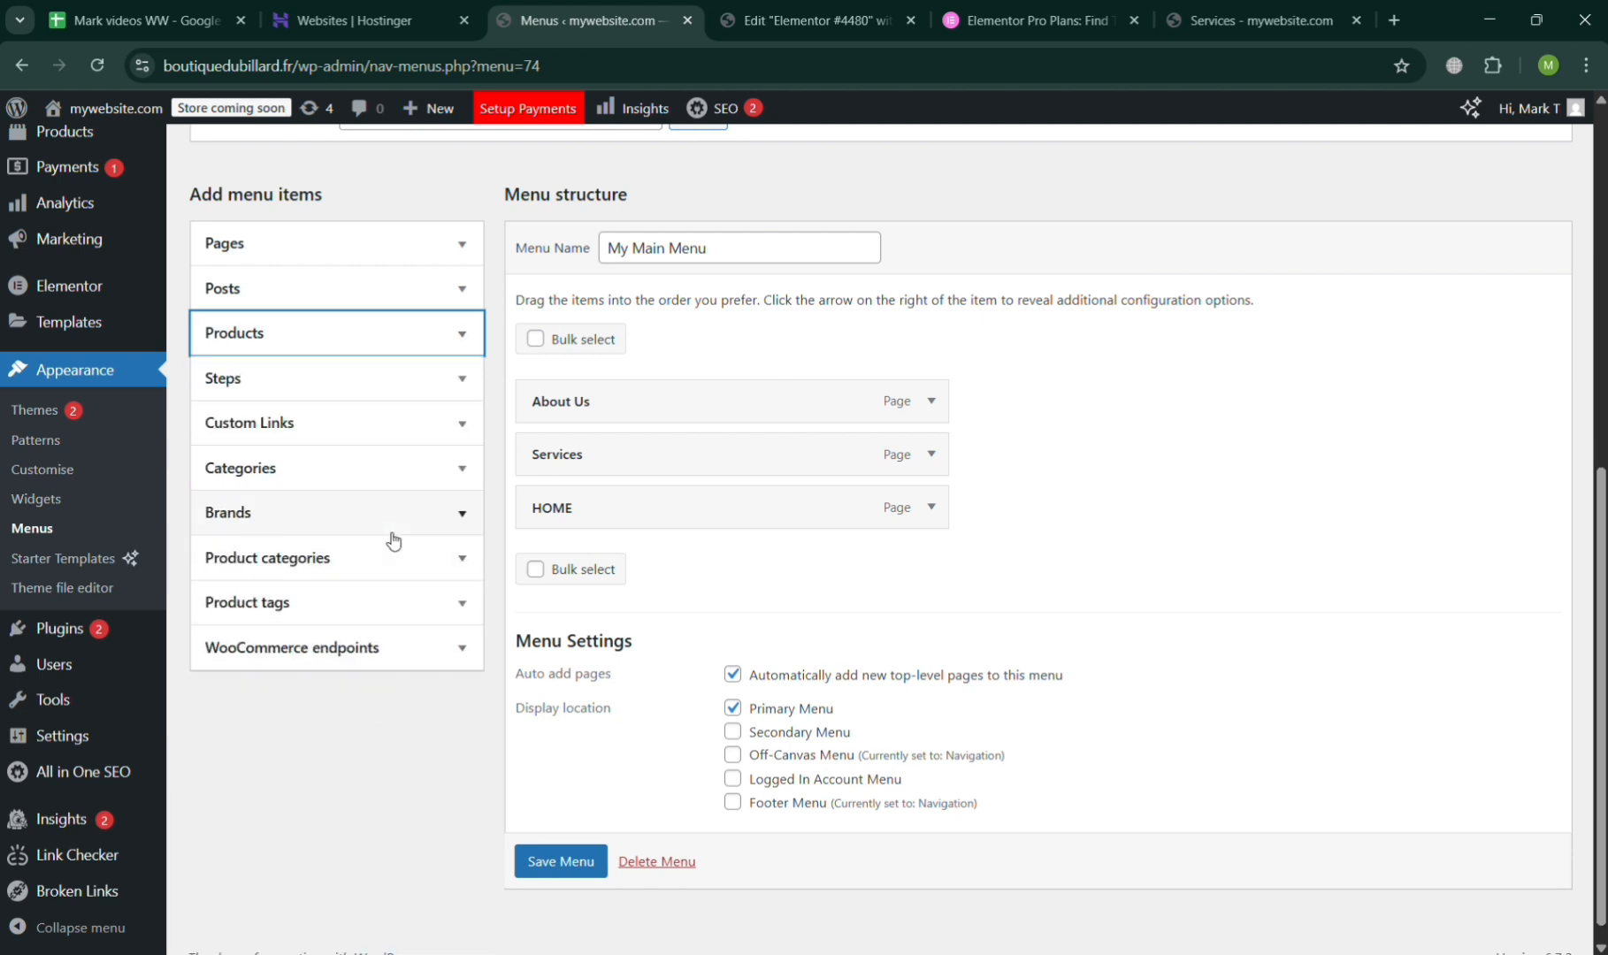
pyautogui.click(394, 540)
pyautogui.click(425, 486)
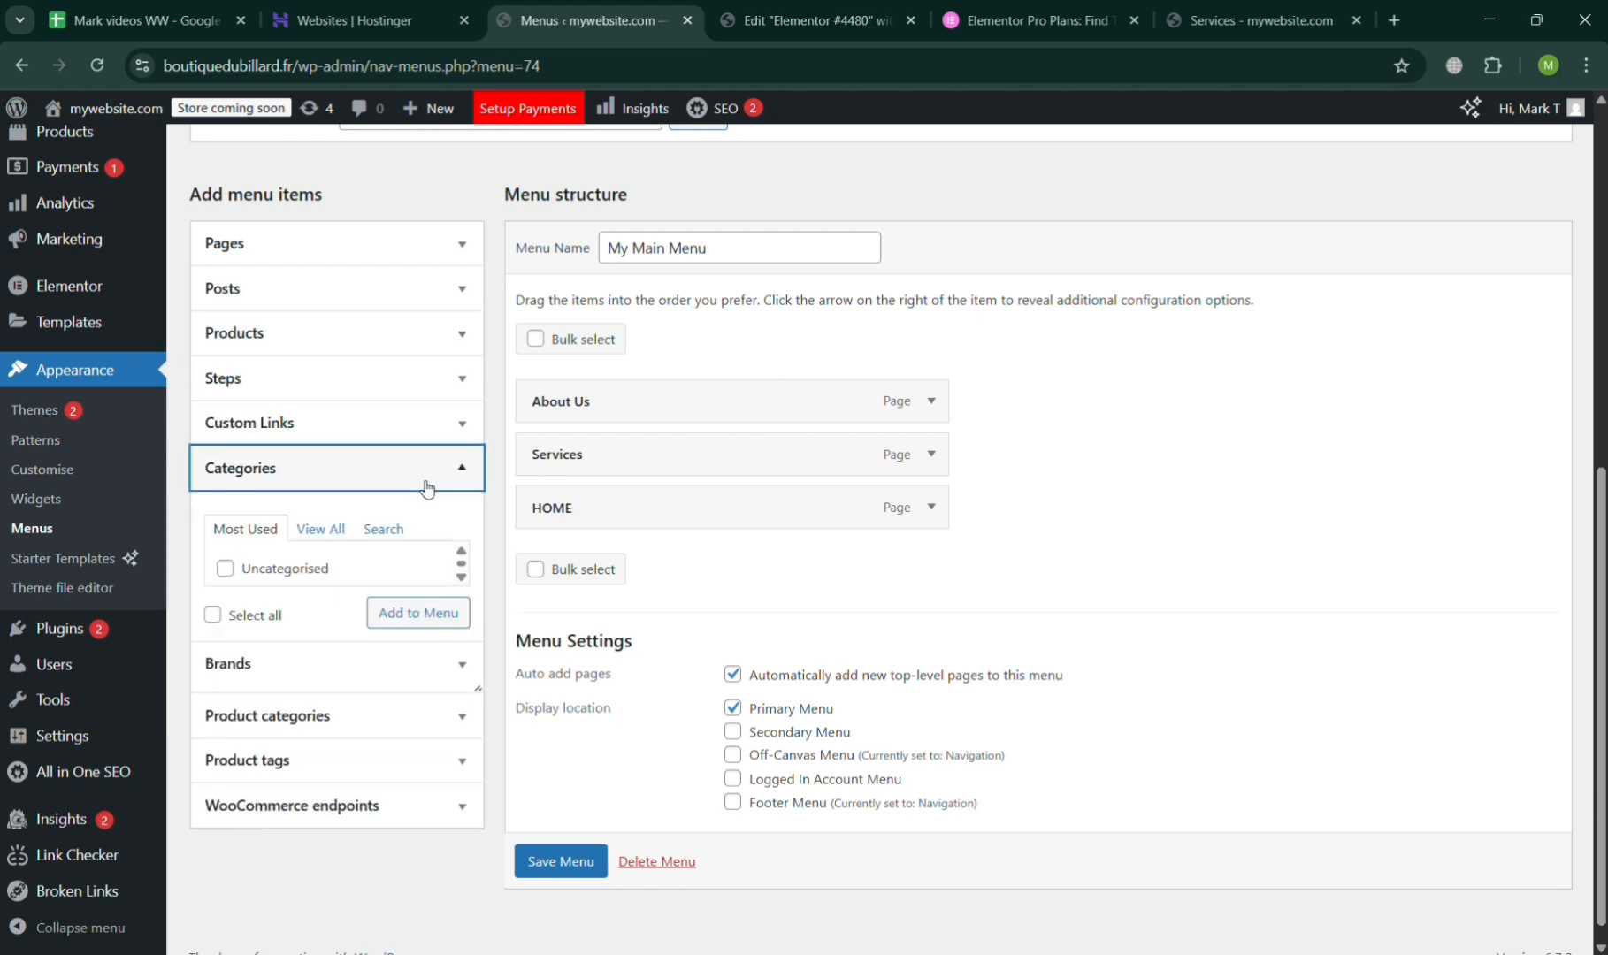
pyautogui.click(419, 441)
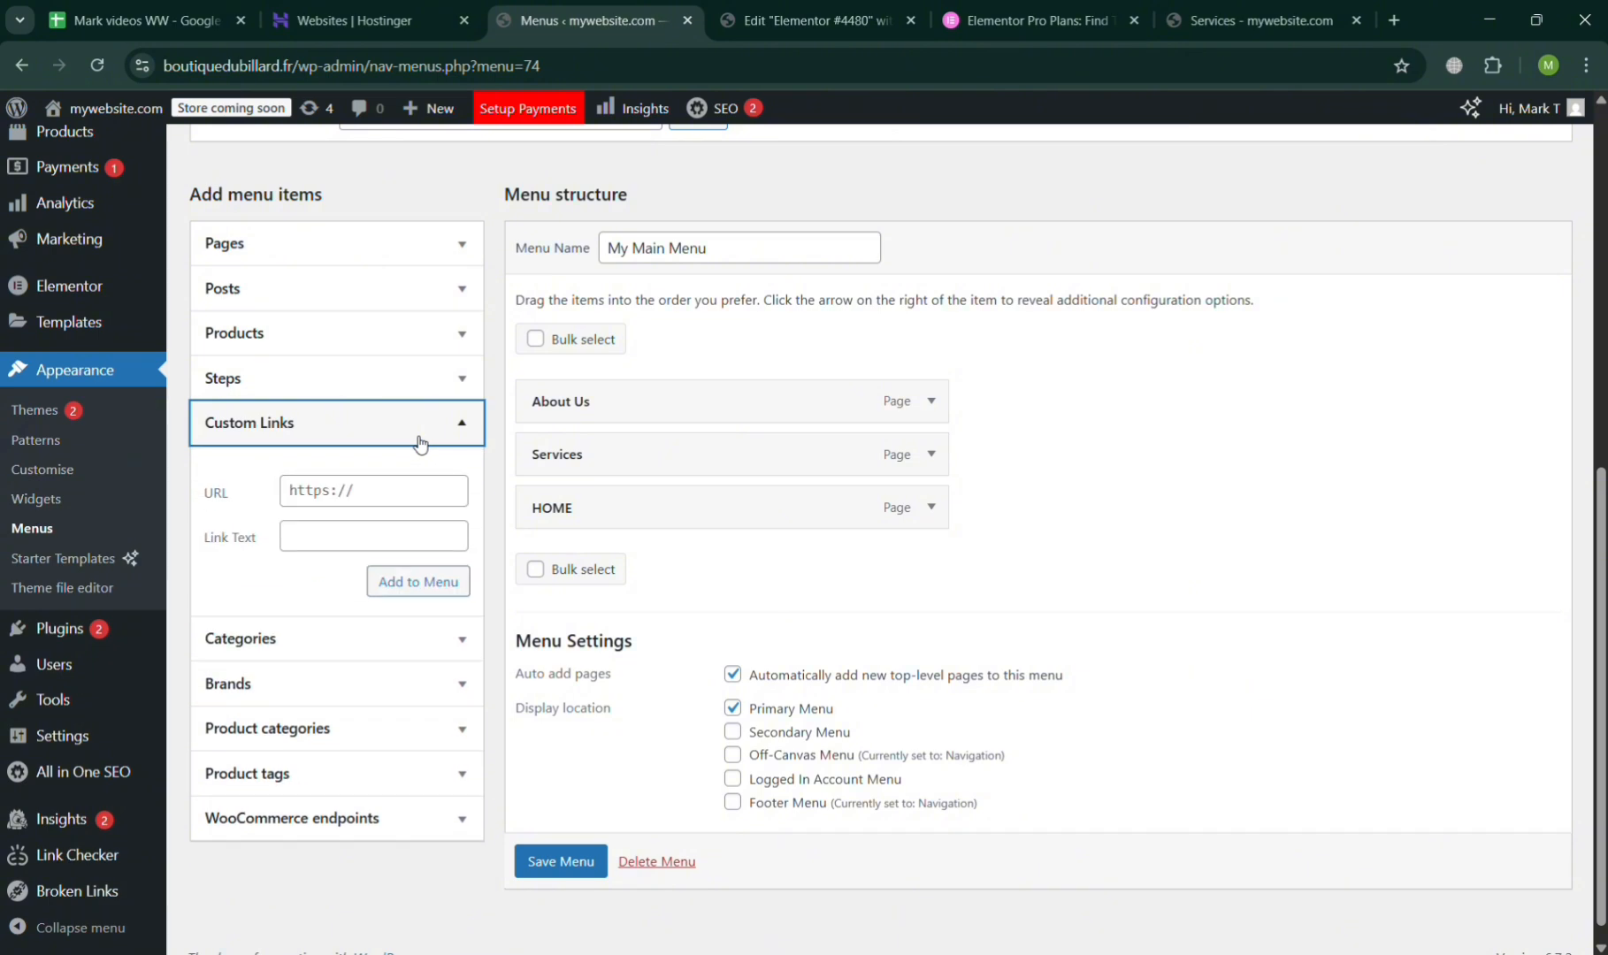
# Create a new page and title it "Gallery".
pyautogui.scroll(1, 420, 441)
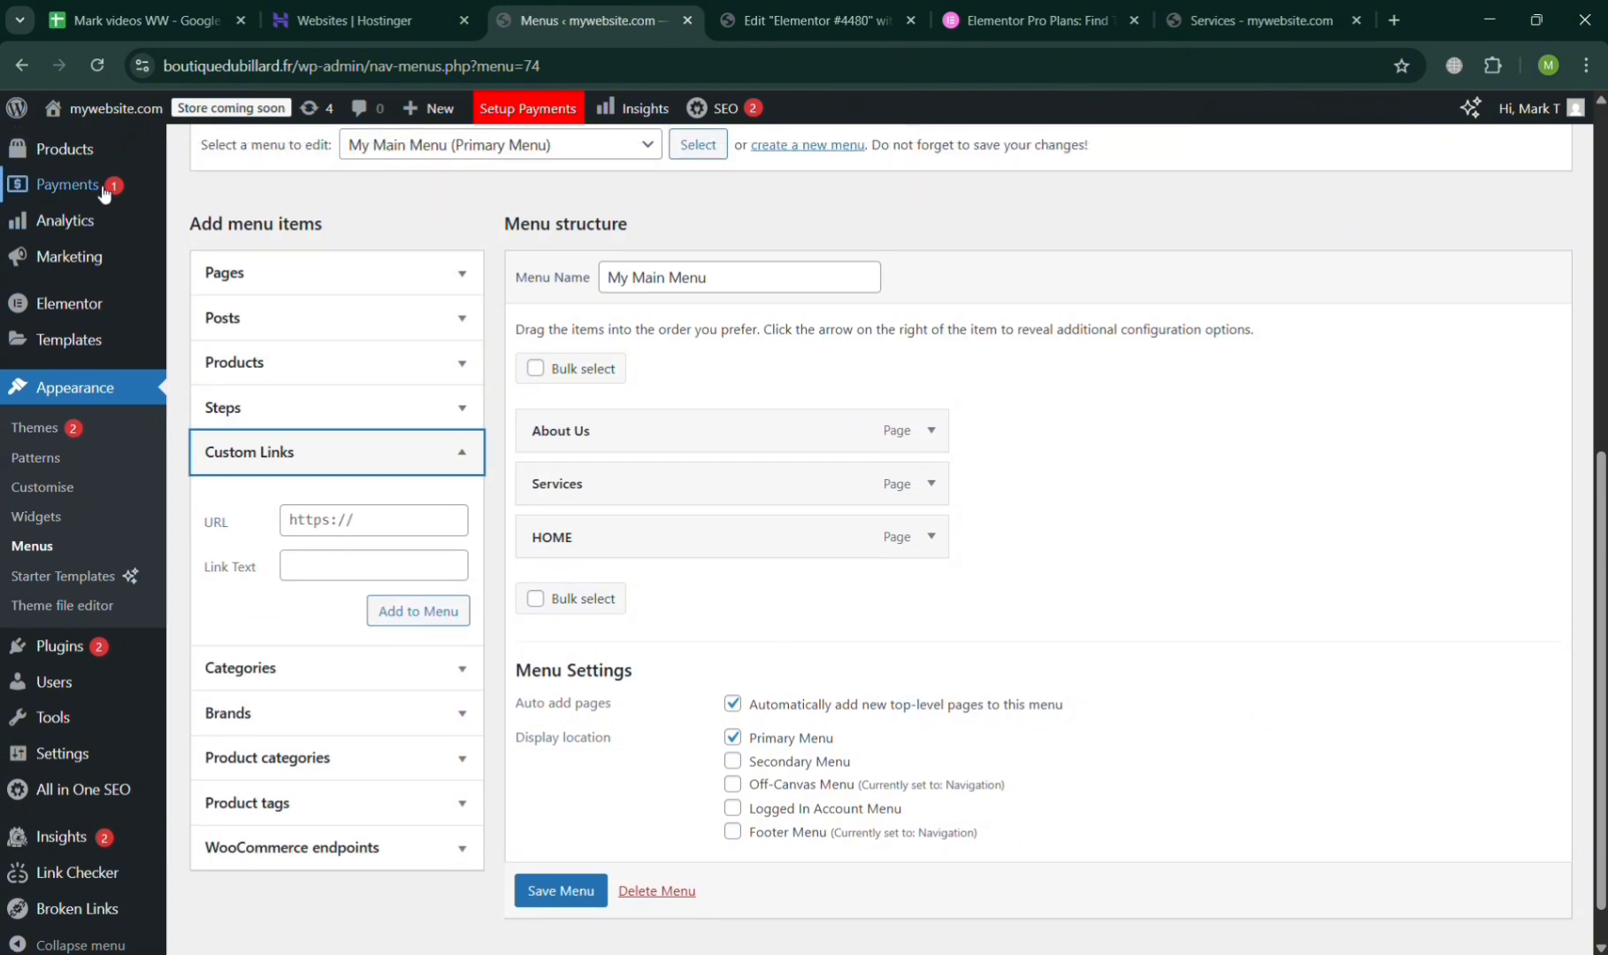
pyautogui.scroll(2, 104, 193)
pyautogui.moveTo(91, 225)
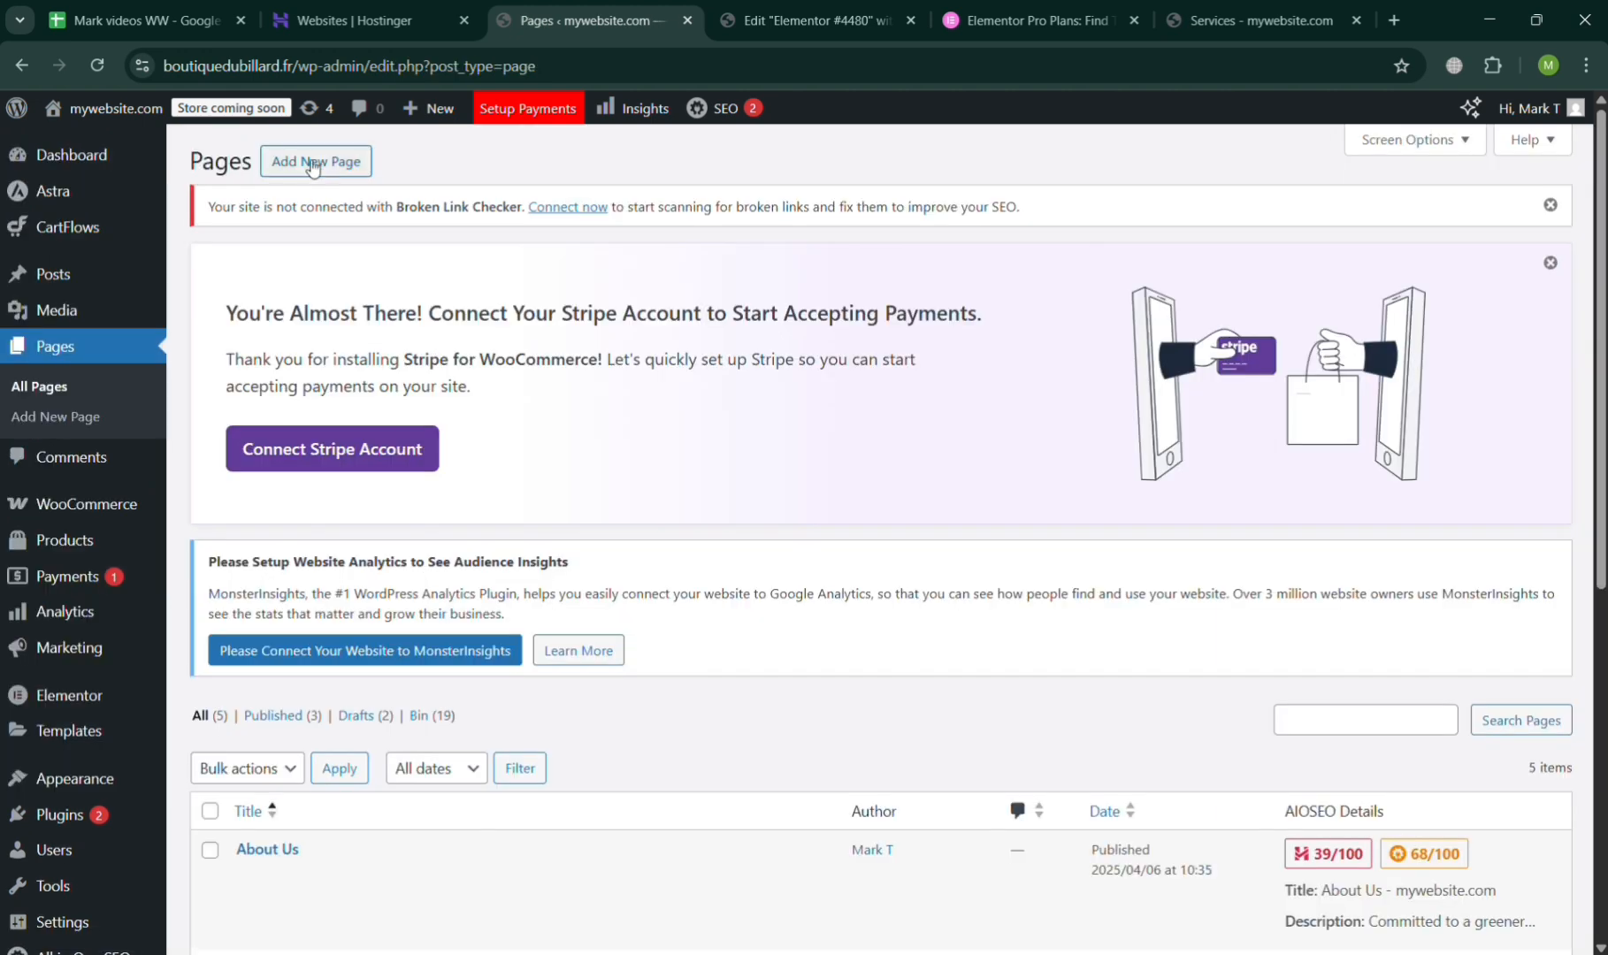
pyautogui.click(314, 168)
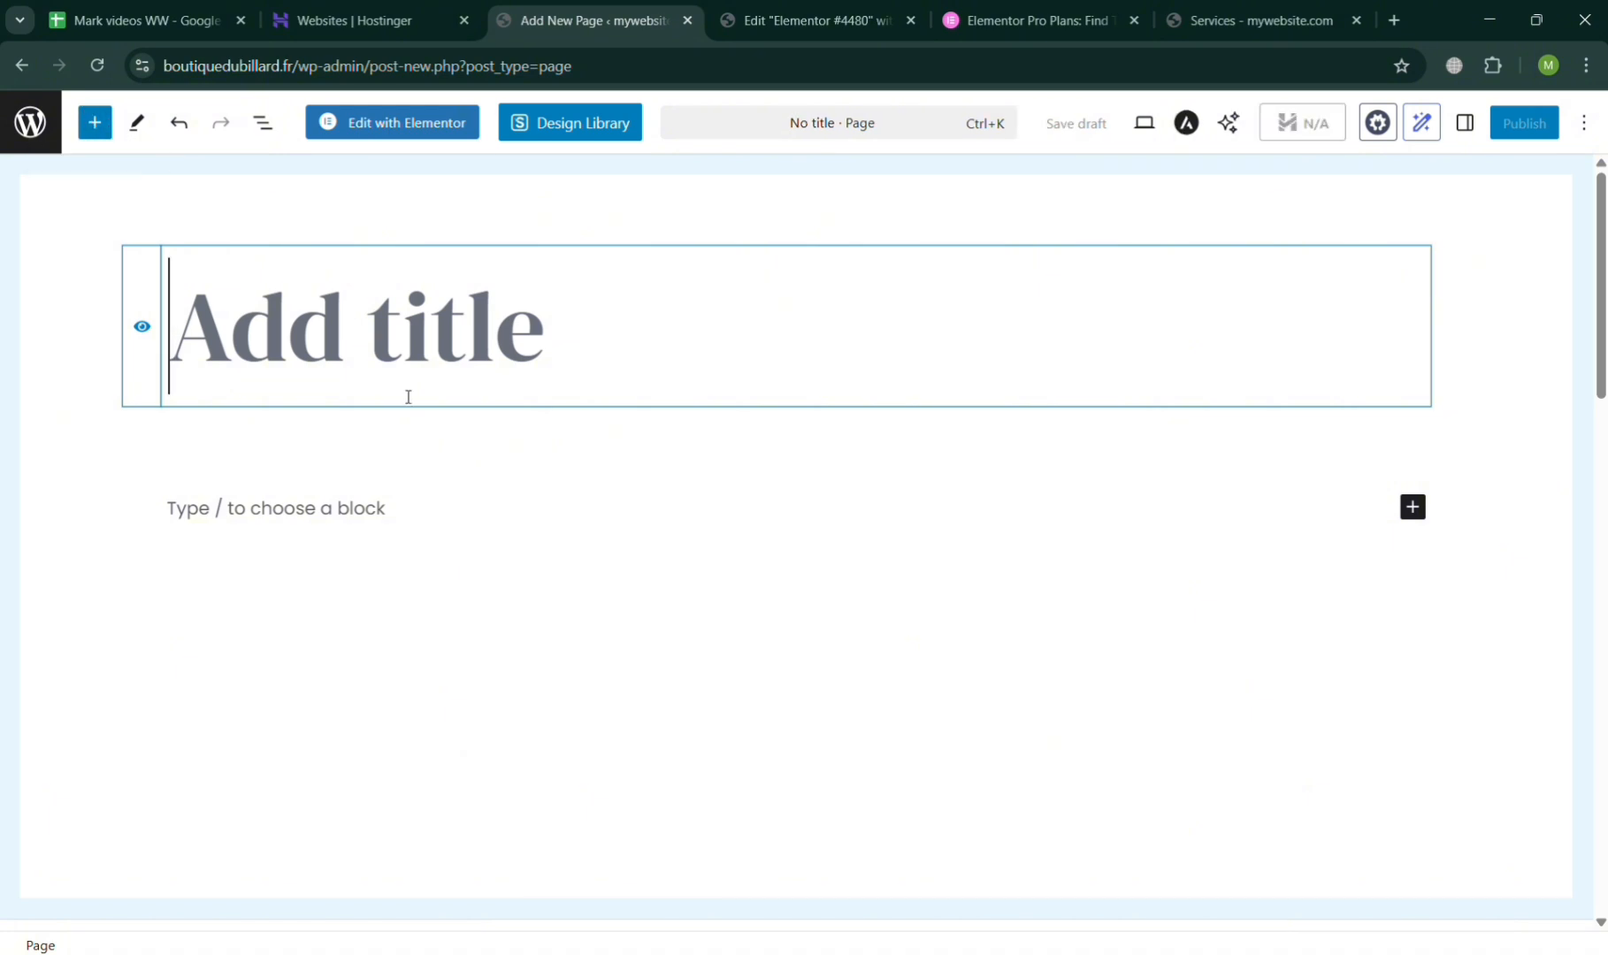
pyautogui.write('S')
pyautogui.press('BackSpace')
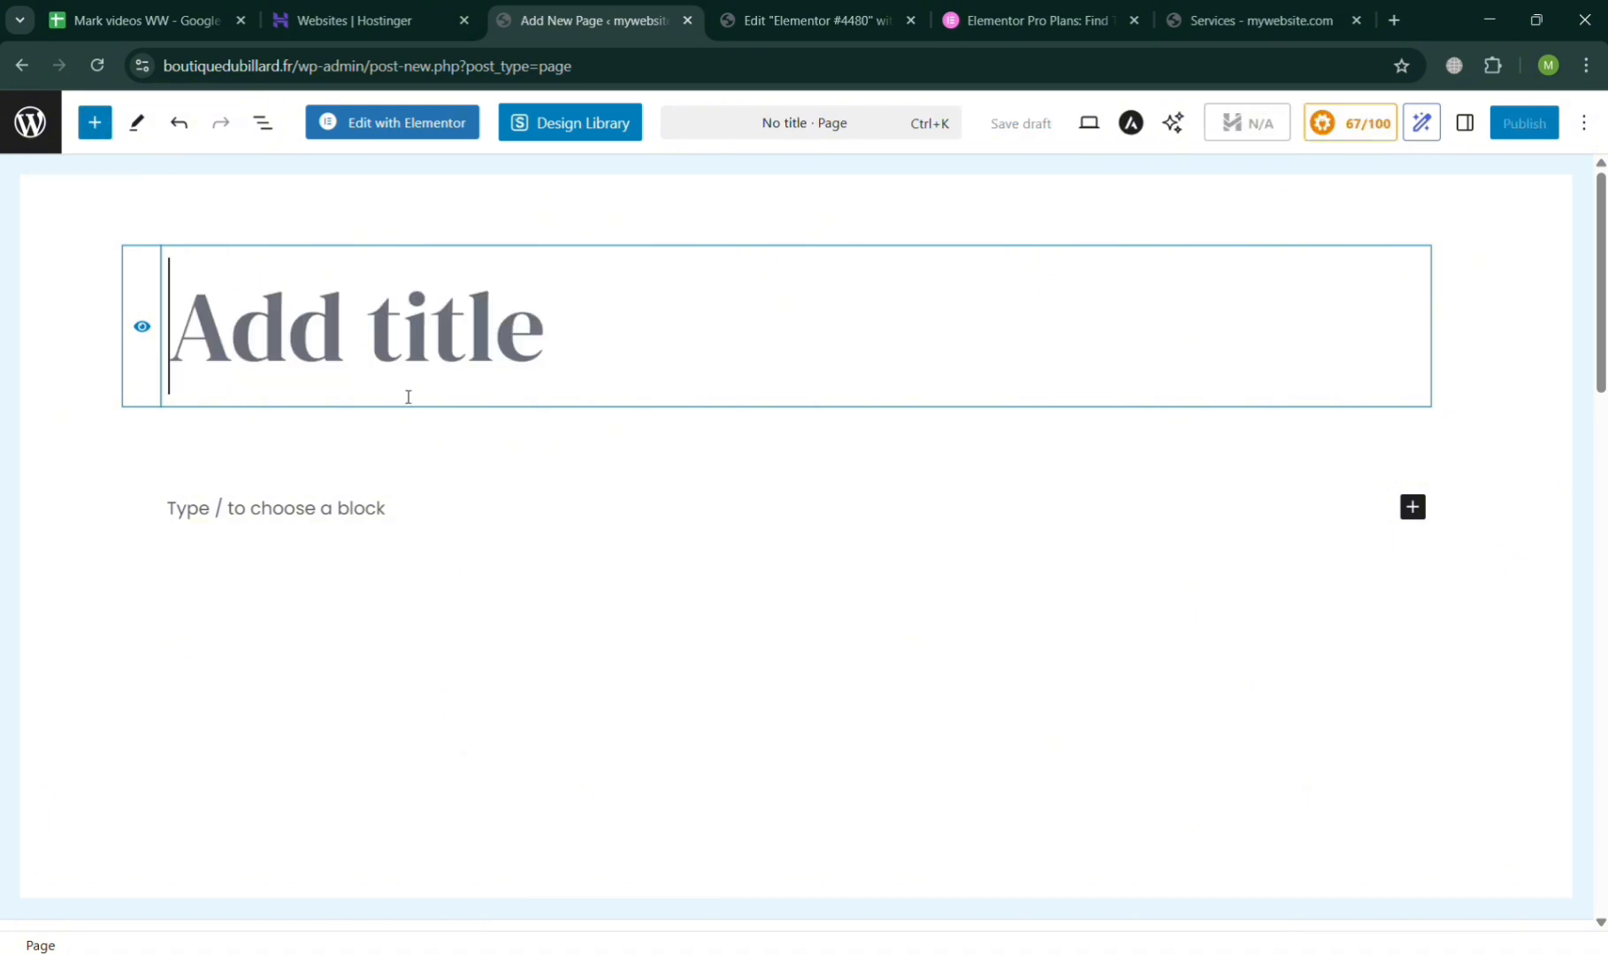
pyautogui.write('Gallery')
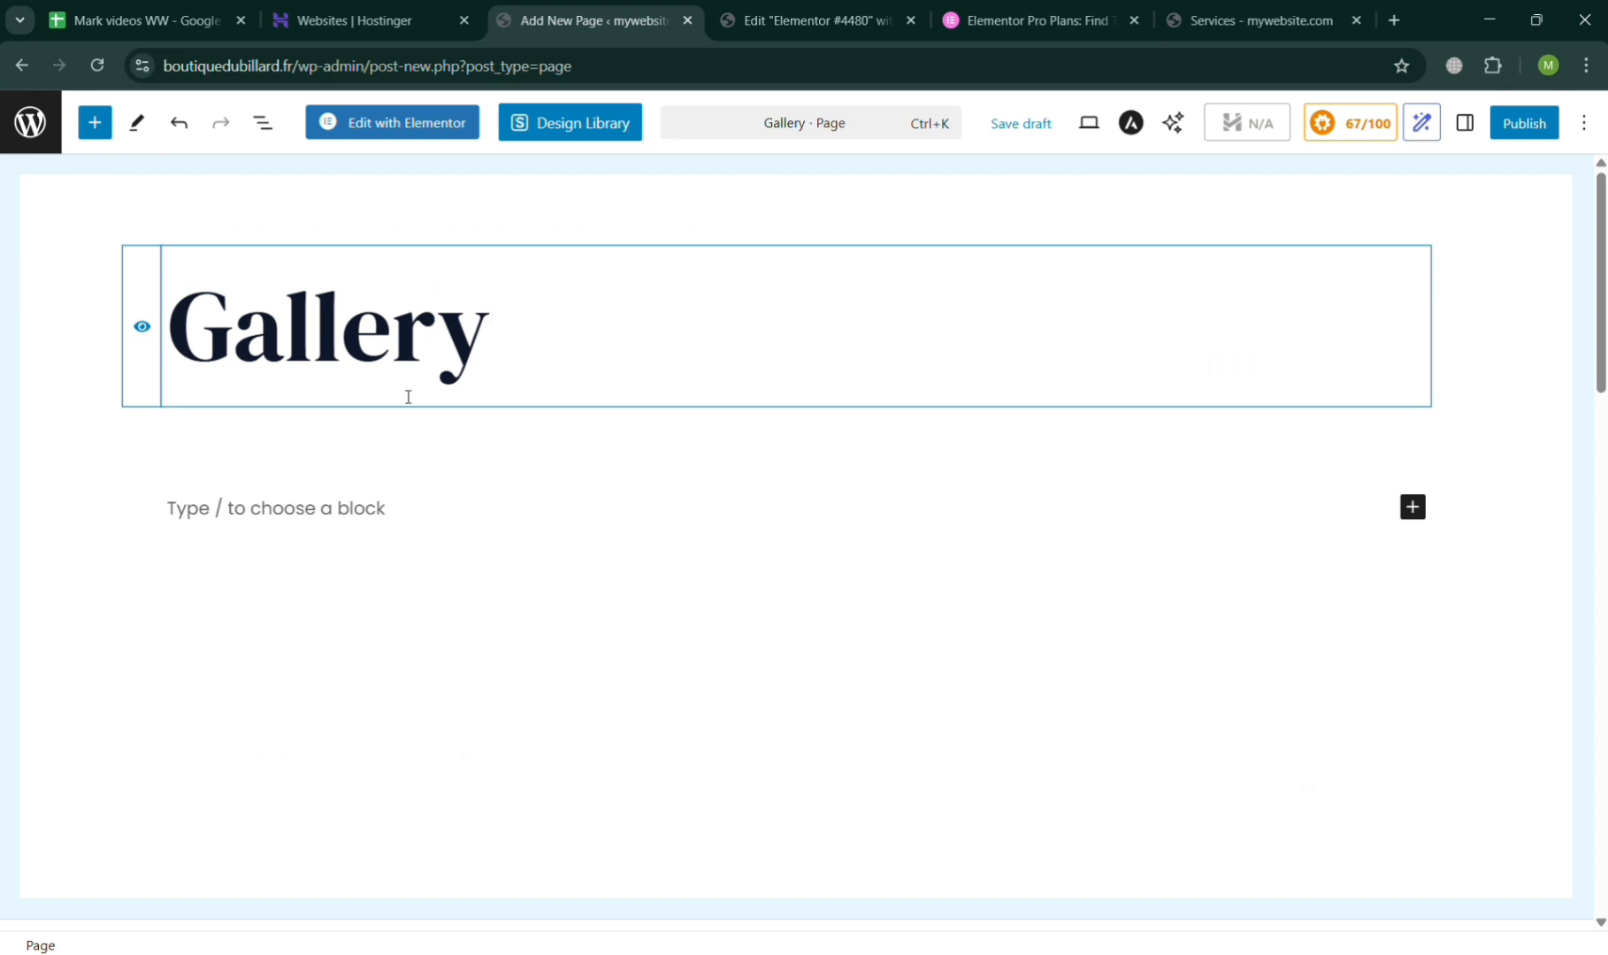
# Open the block inserter on the Gallery page and show the patterns in the Gallery category.
pyautogui.click(383, 552)
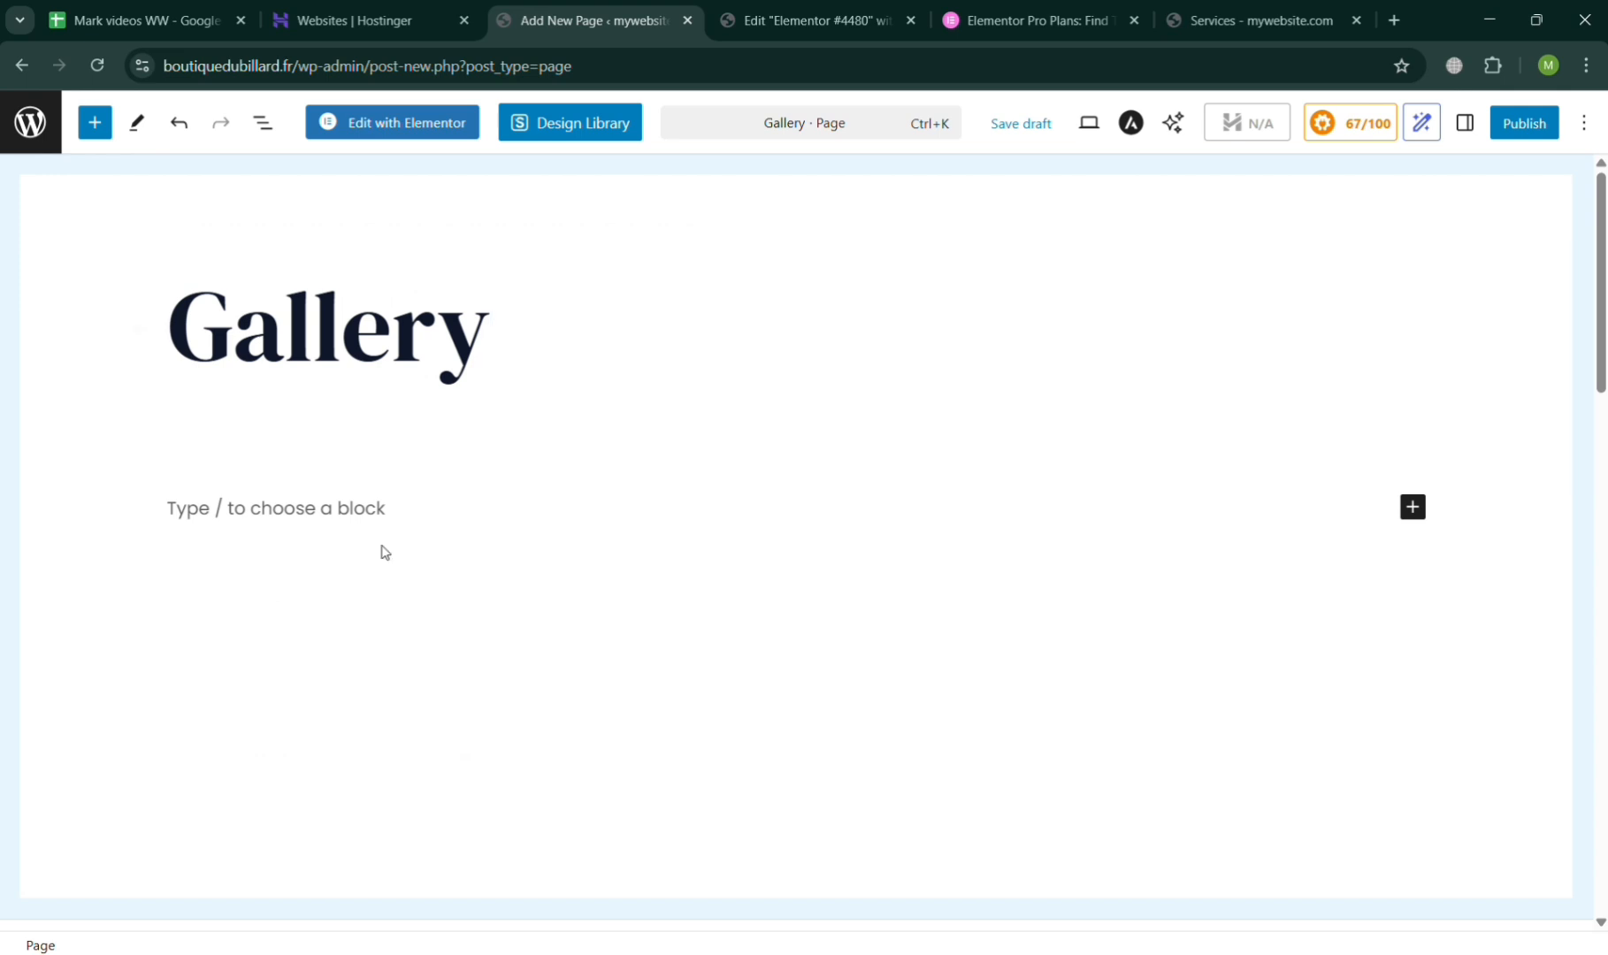
pyautogui.click(95, 123)
pyautogui.click(475, 122)
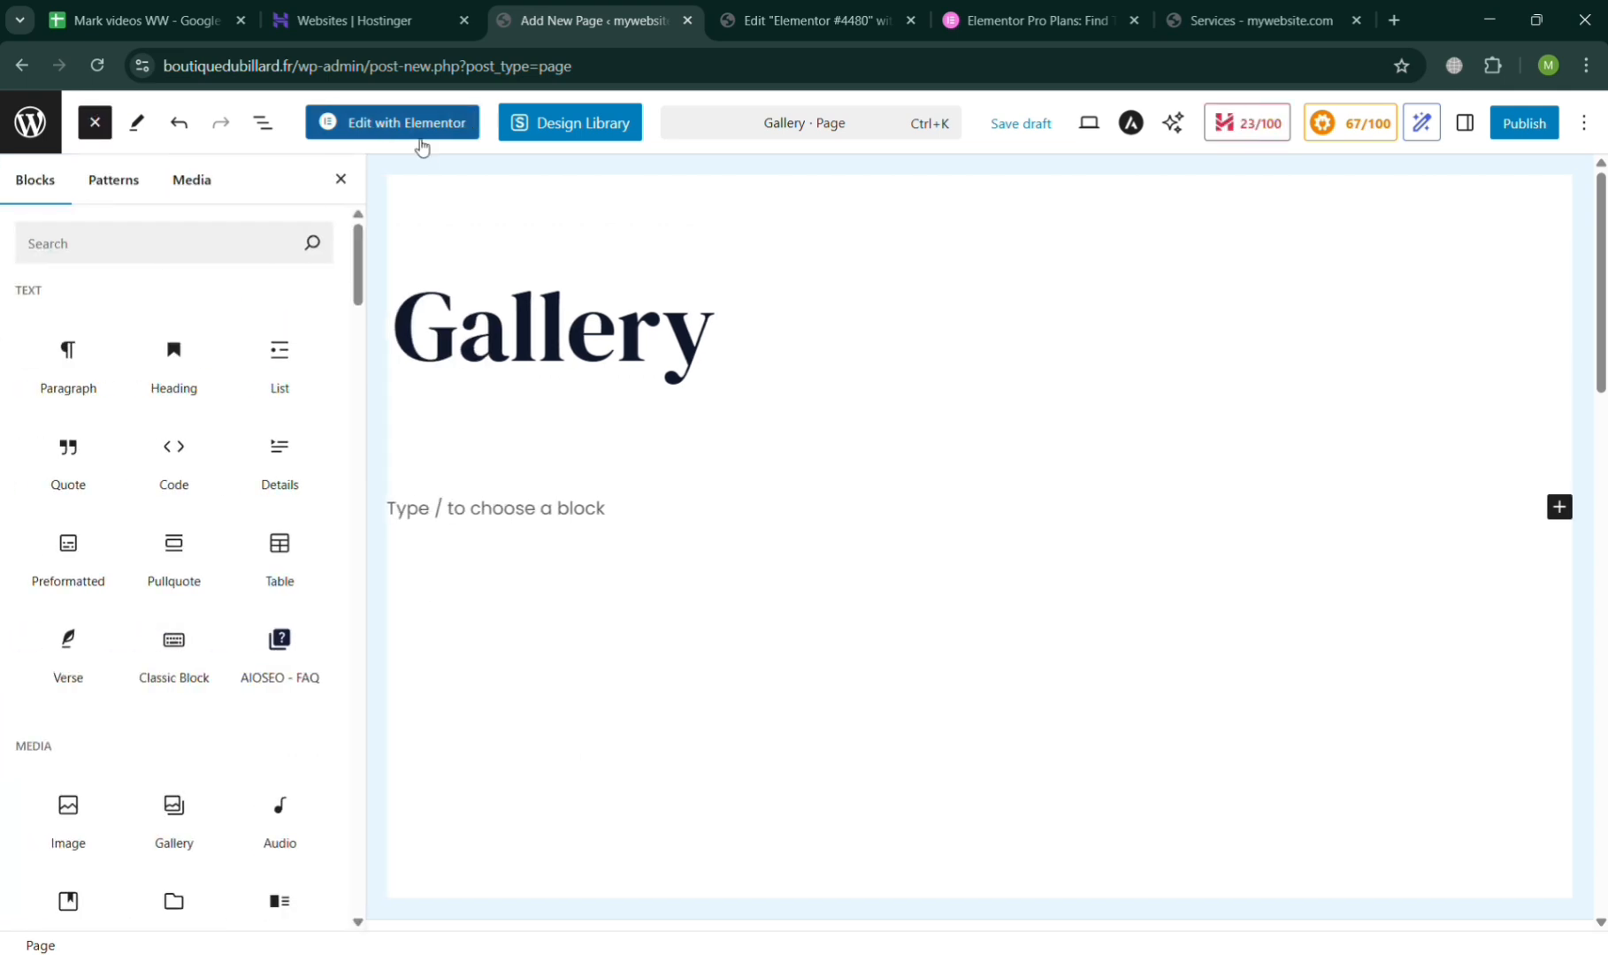
pyautogui.click(114, 181)
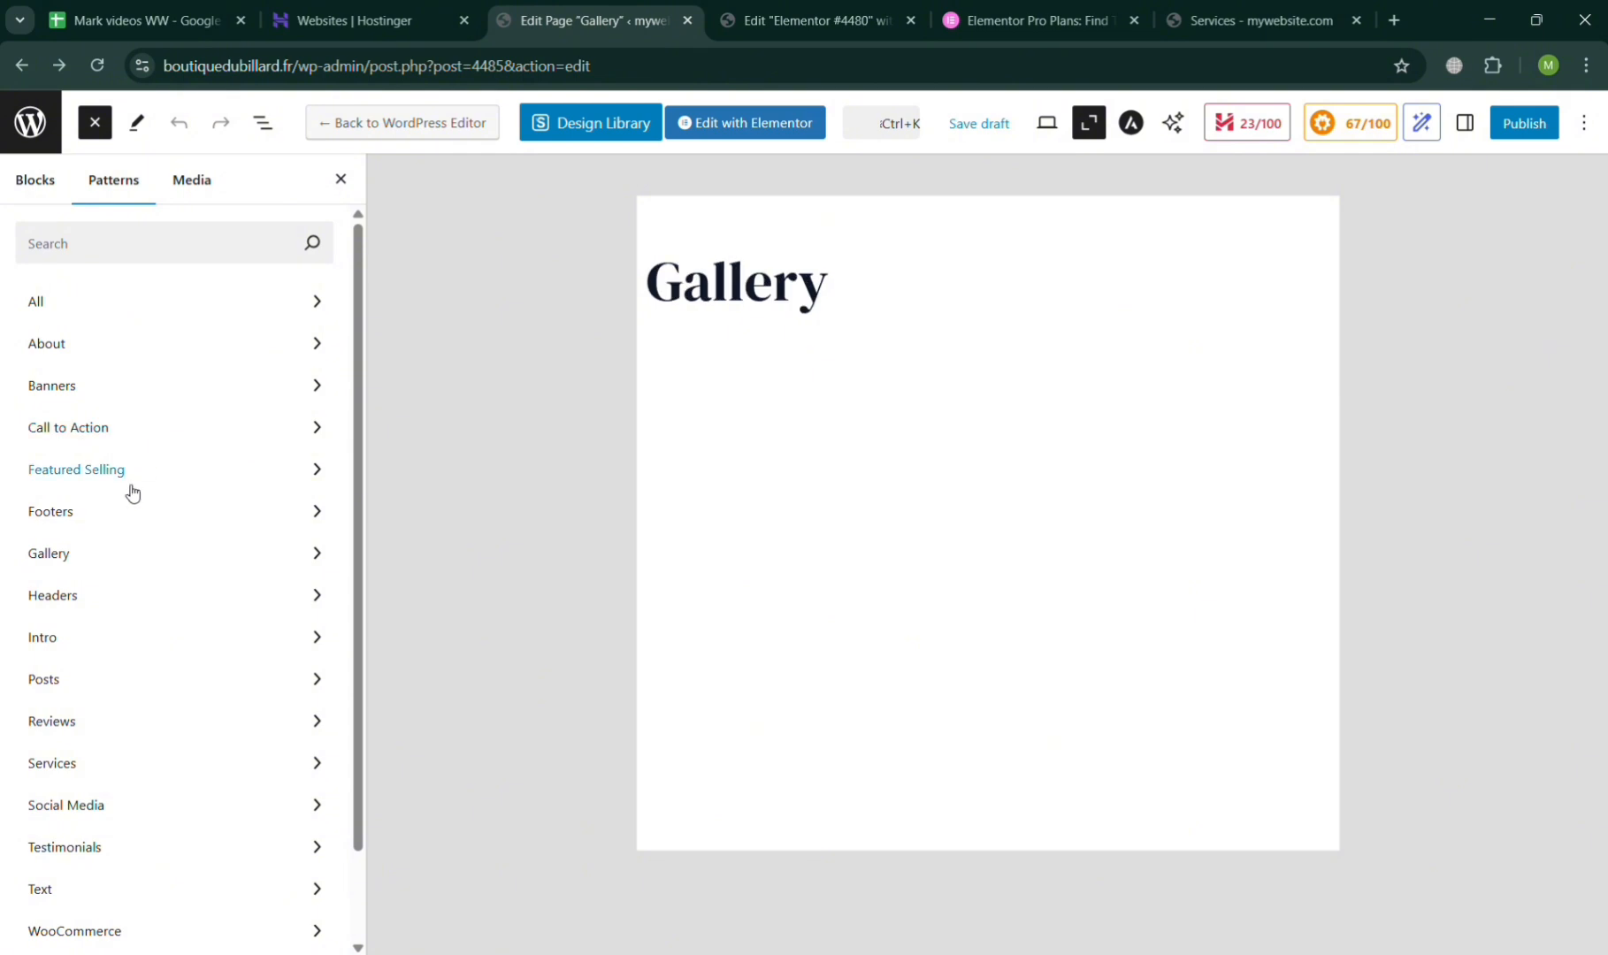
pyautogui.click(120, 563)
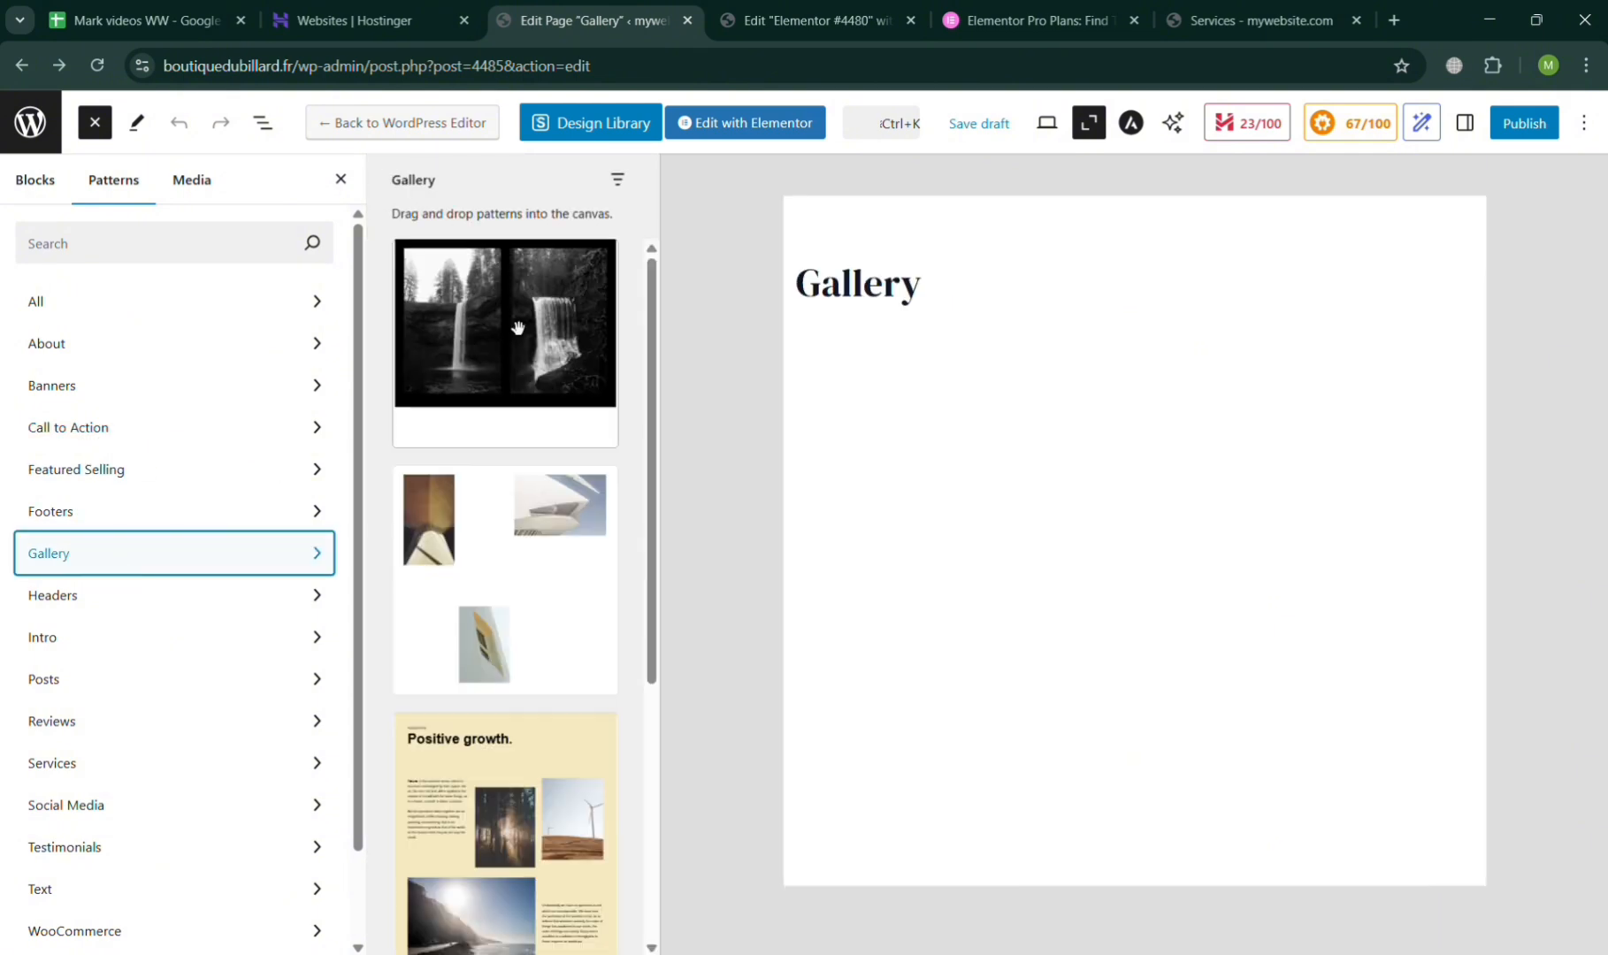
# Insert the "Three columns with images and text" pattern below the Gallery page title.
pyautogui.scroll(-2, 503, 589)
pyautogui.scroll(-1, 503, 590)
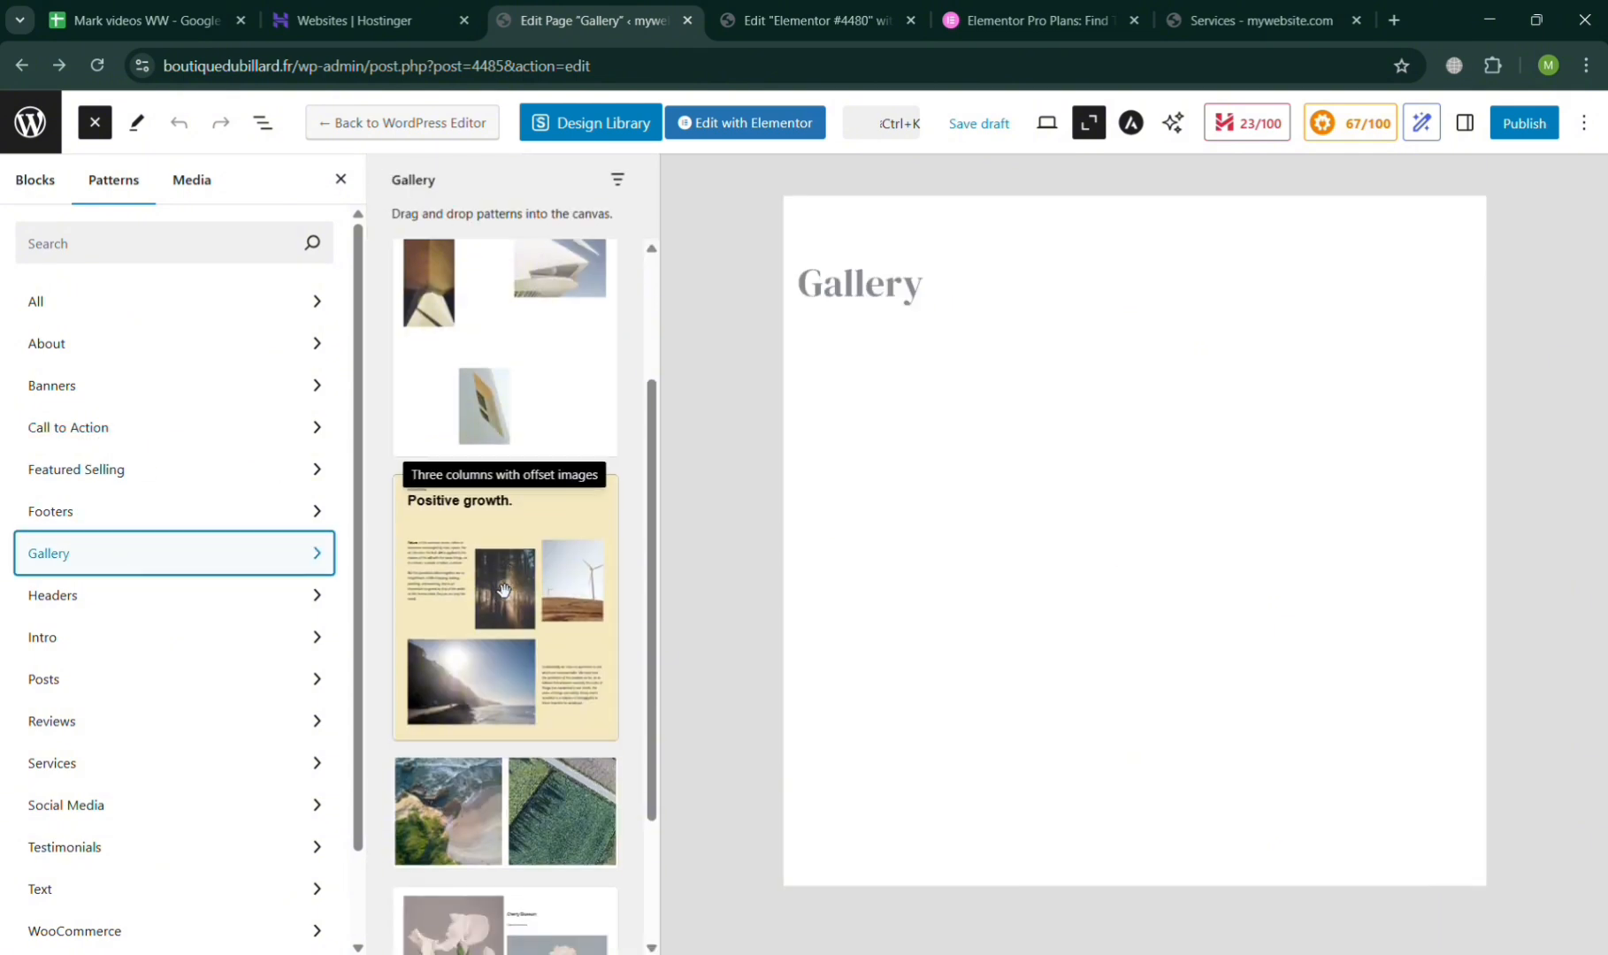
pyautogui.click(524, 805)
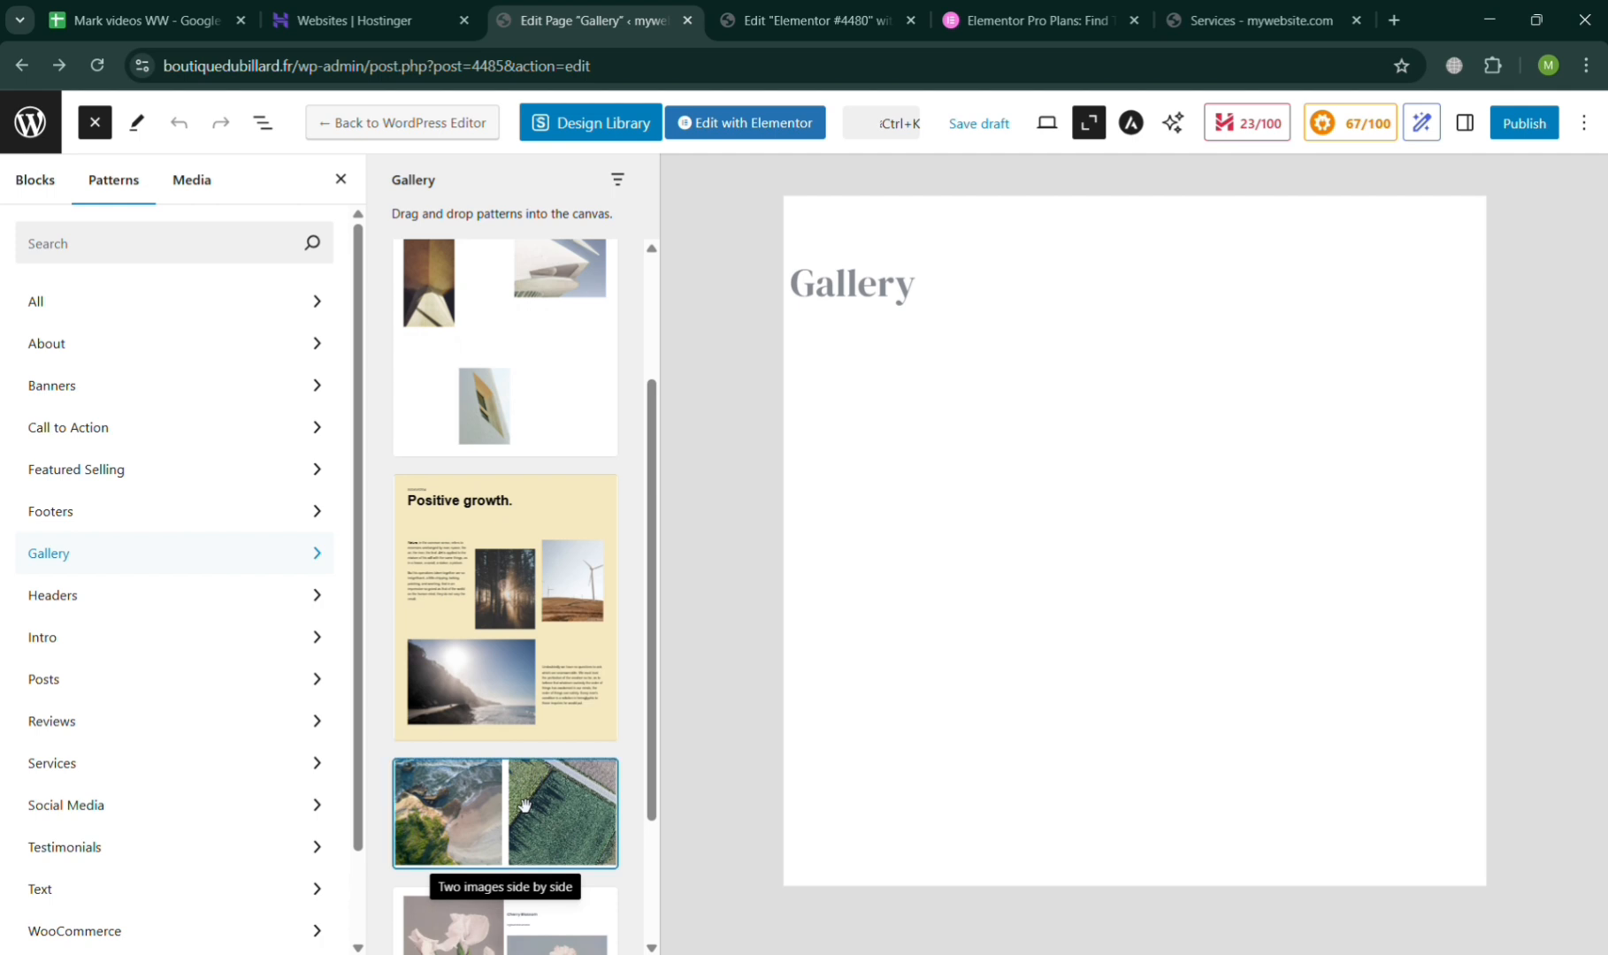
pyautogui.click(531, 628)
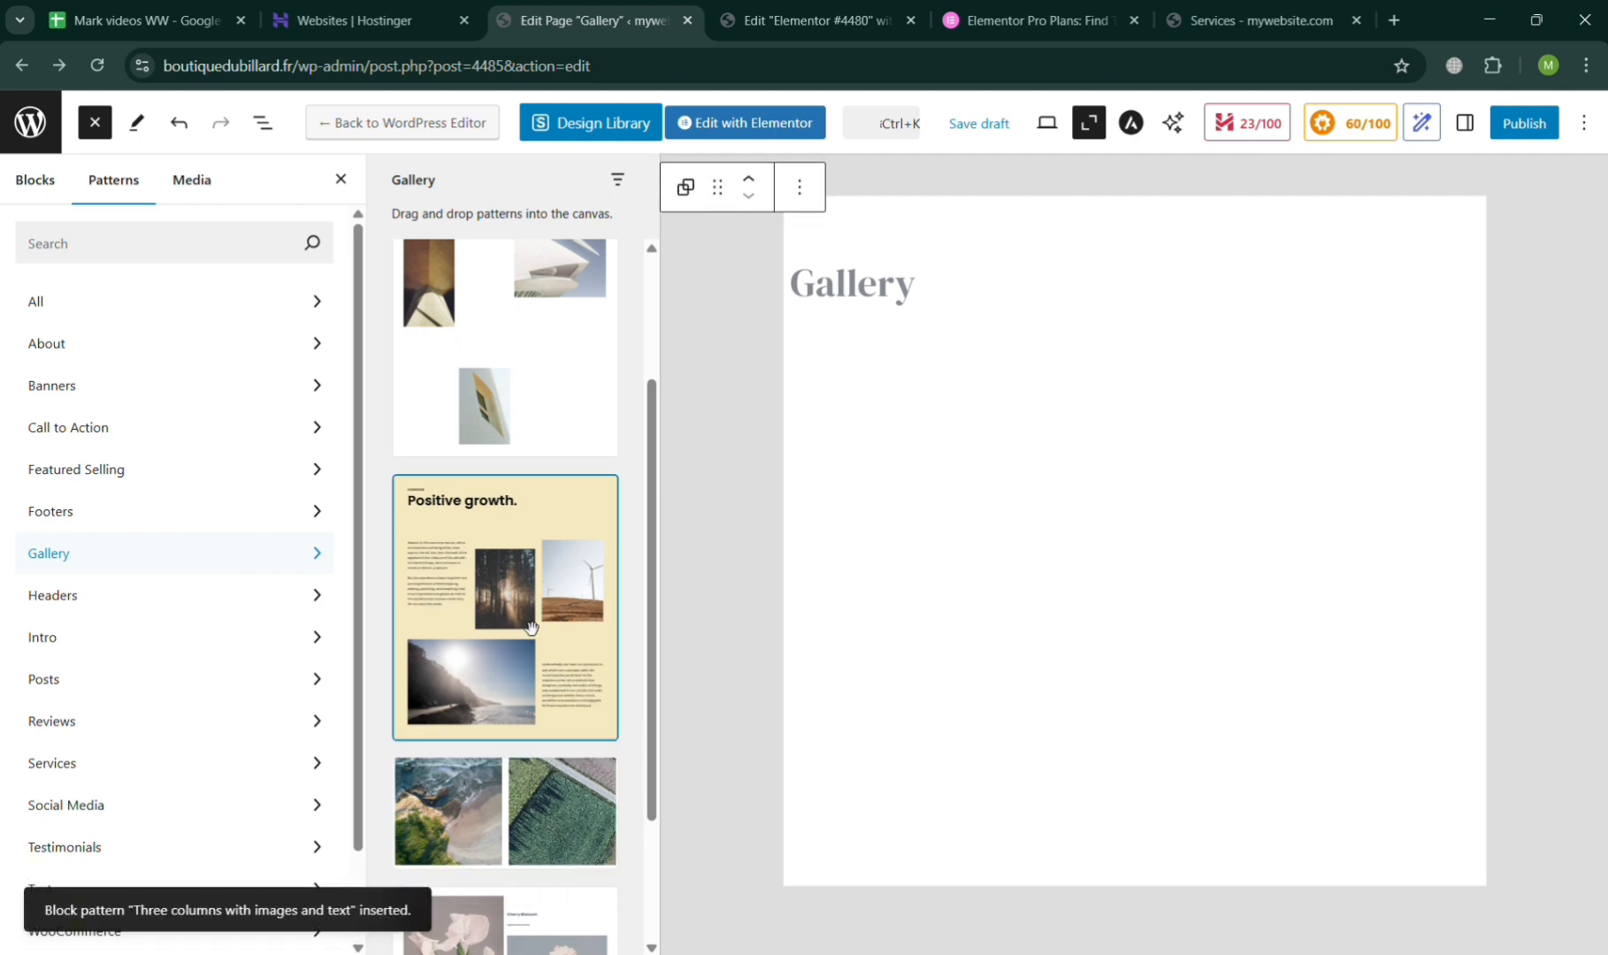
pyautogui.moveTo(531, 627); pyautogui.dragTo(1026, 394)
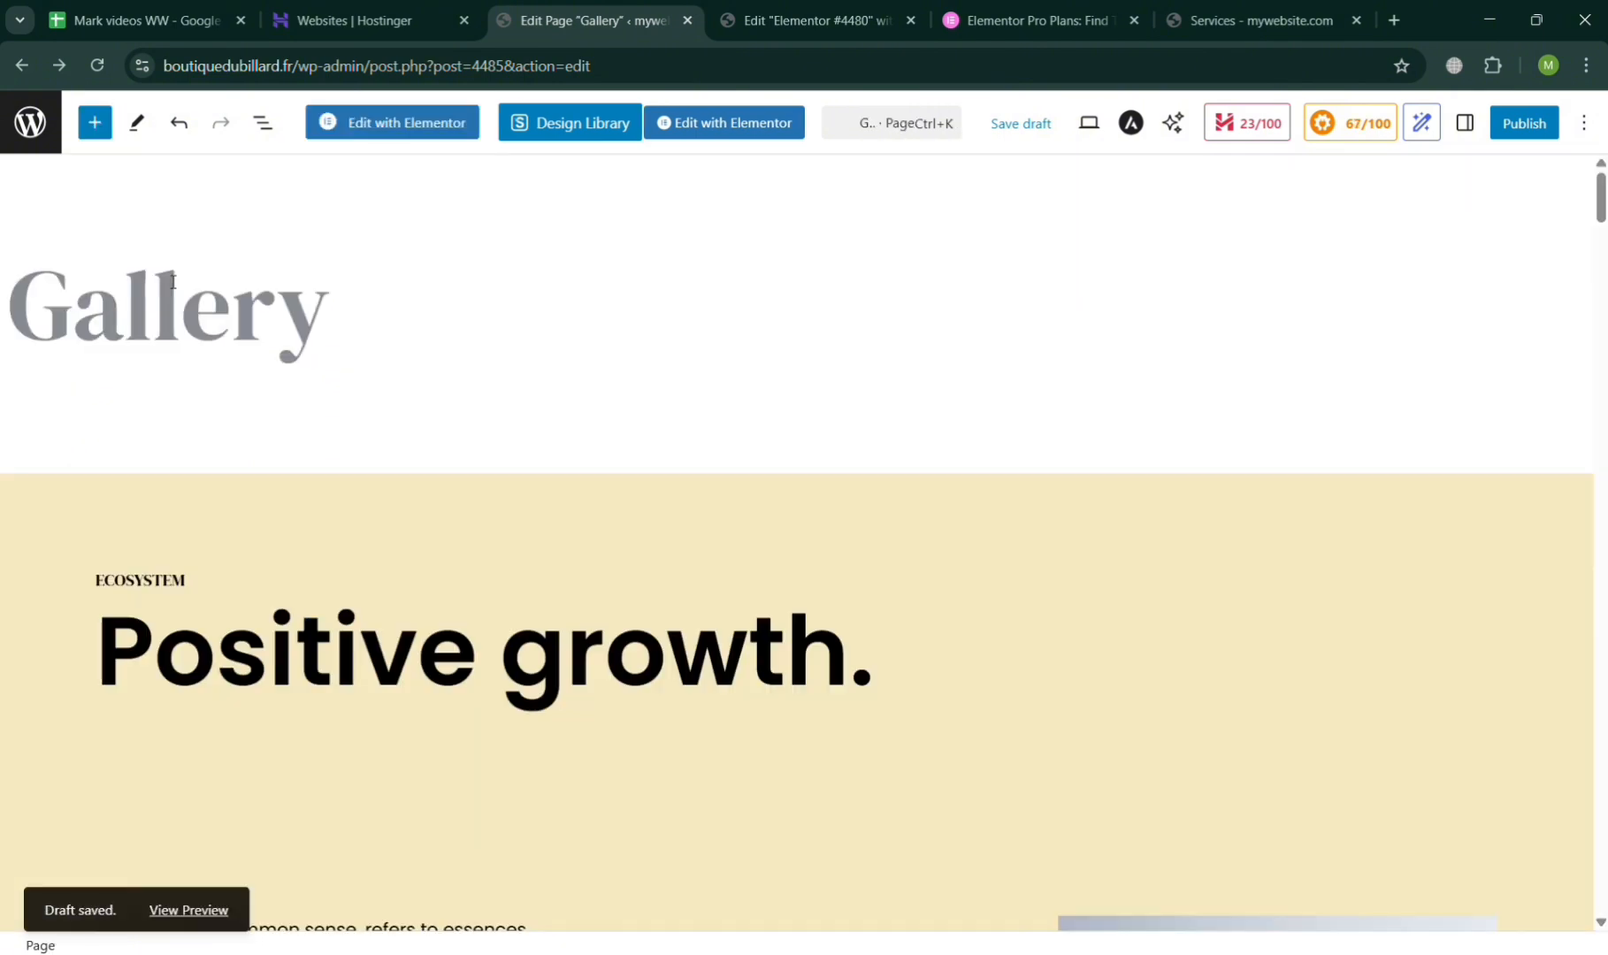
pyautogui.click(170, 336)
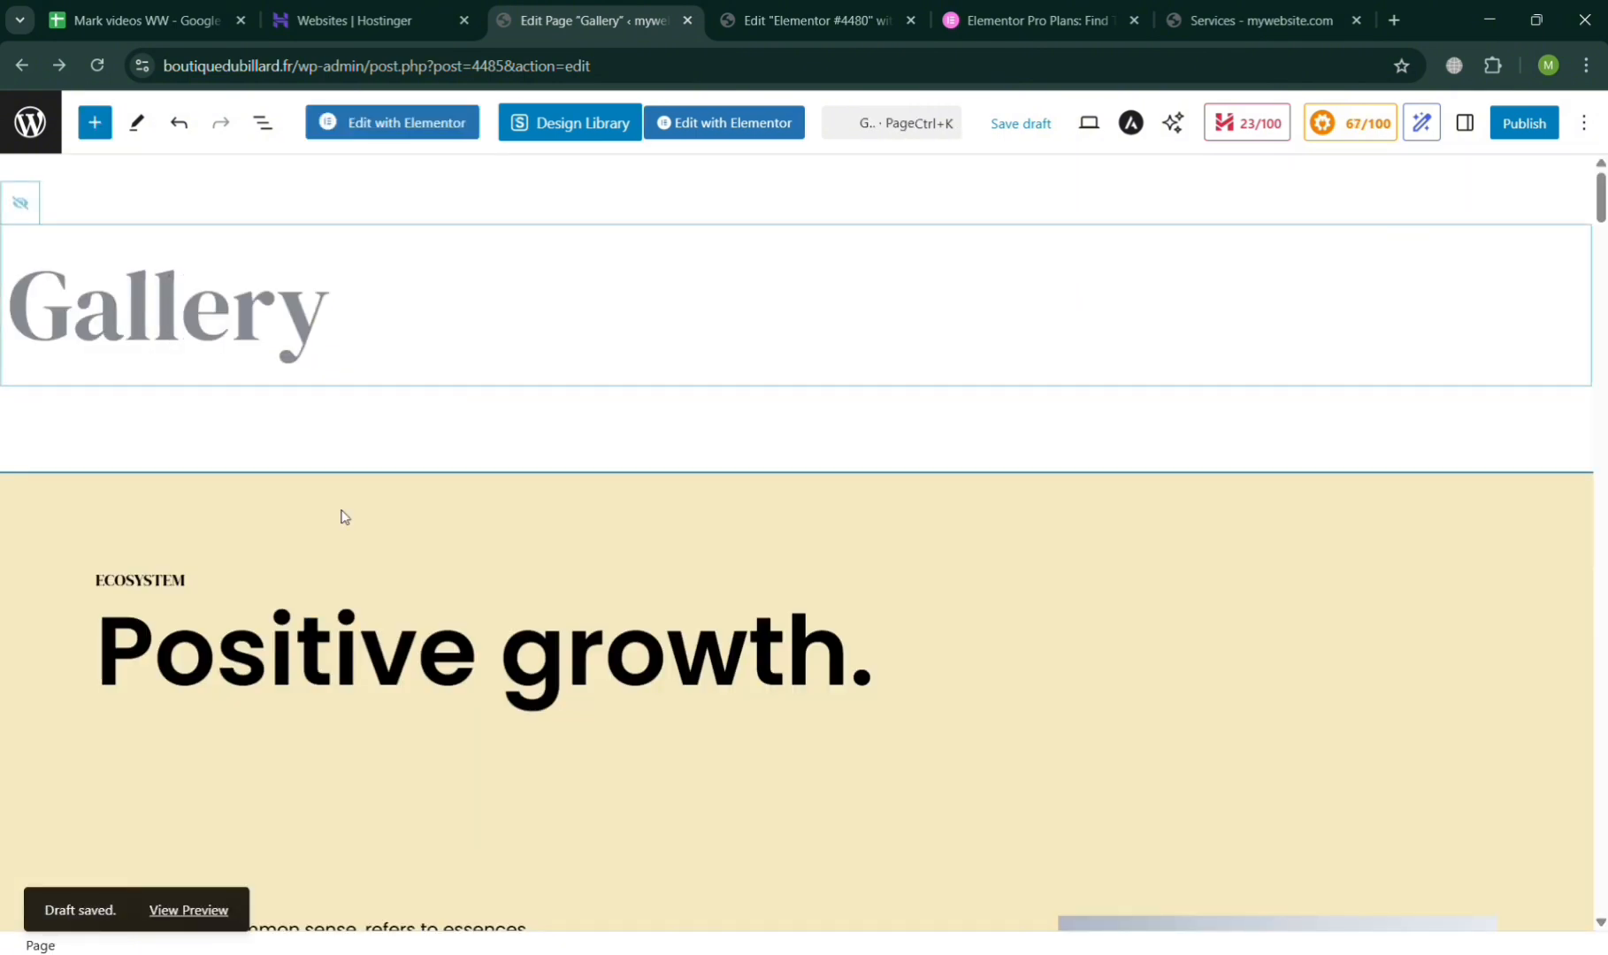
# Review the inserted pattern on the Gallery page and publish the page.
pyautogui.scroll(-15, 343, 515)
pyautogui.scroll(10, 343, 514)
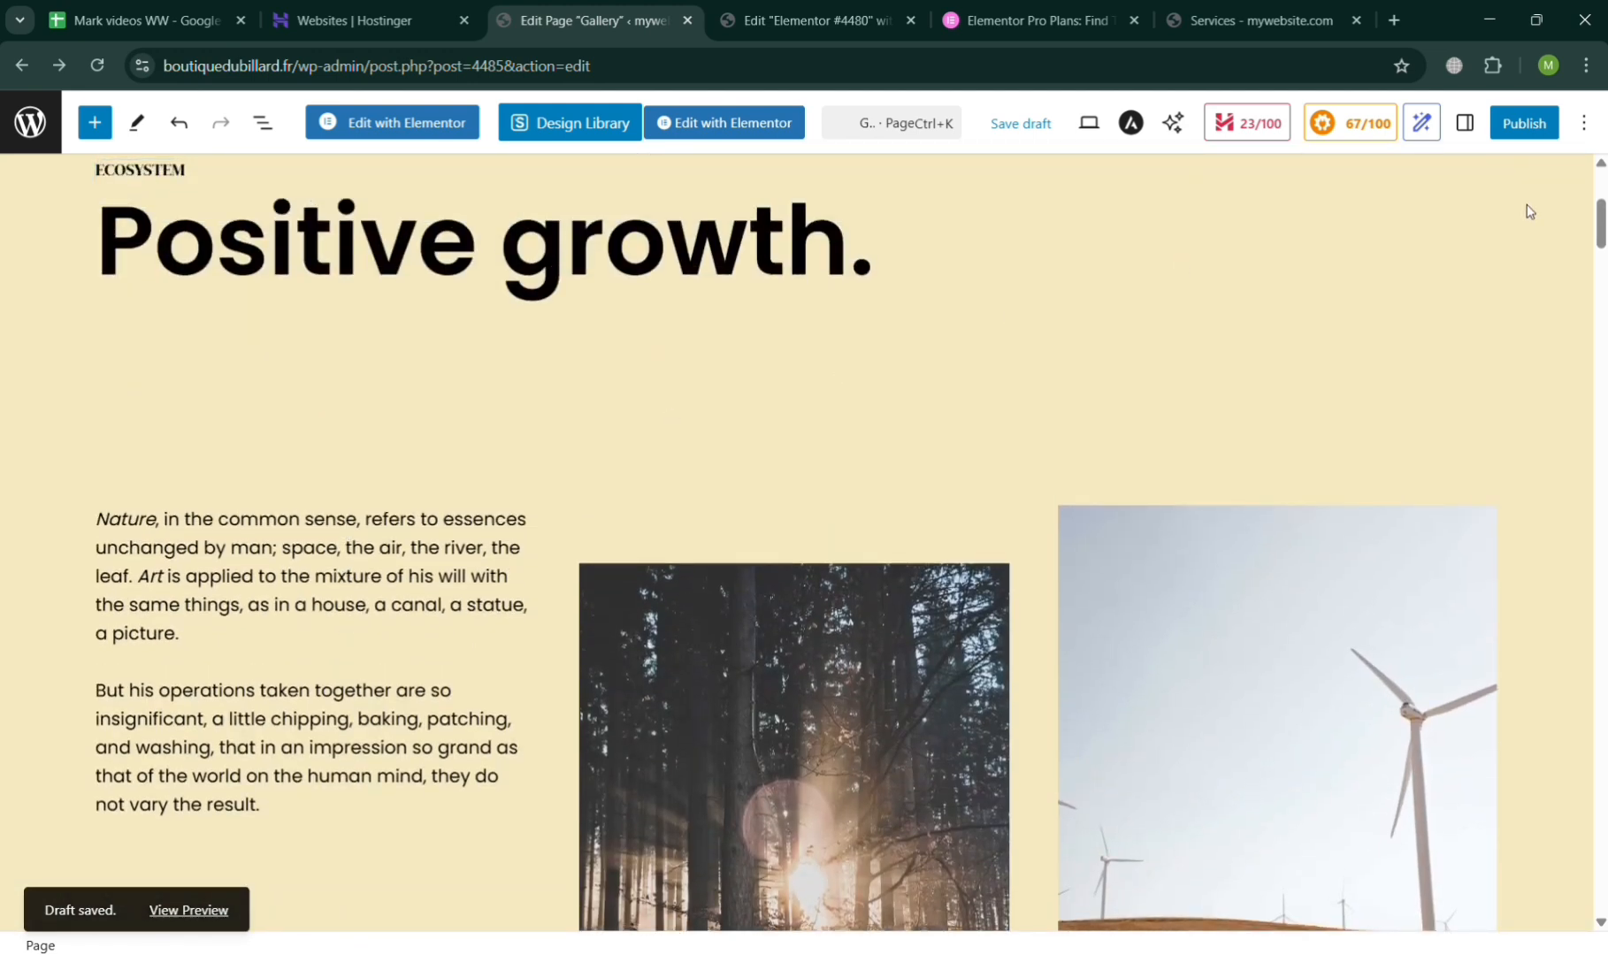
pyautogui.scroll(3, 1527, 205)
pyautogui.scroll(1, 1526, 205)
pyautogui.scroll(3, 1526, 205)
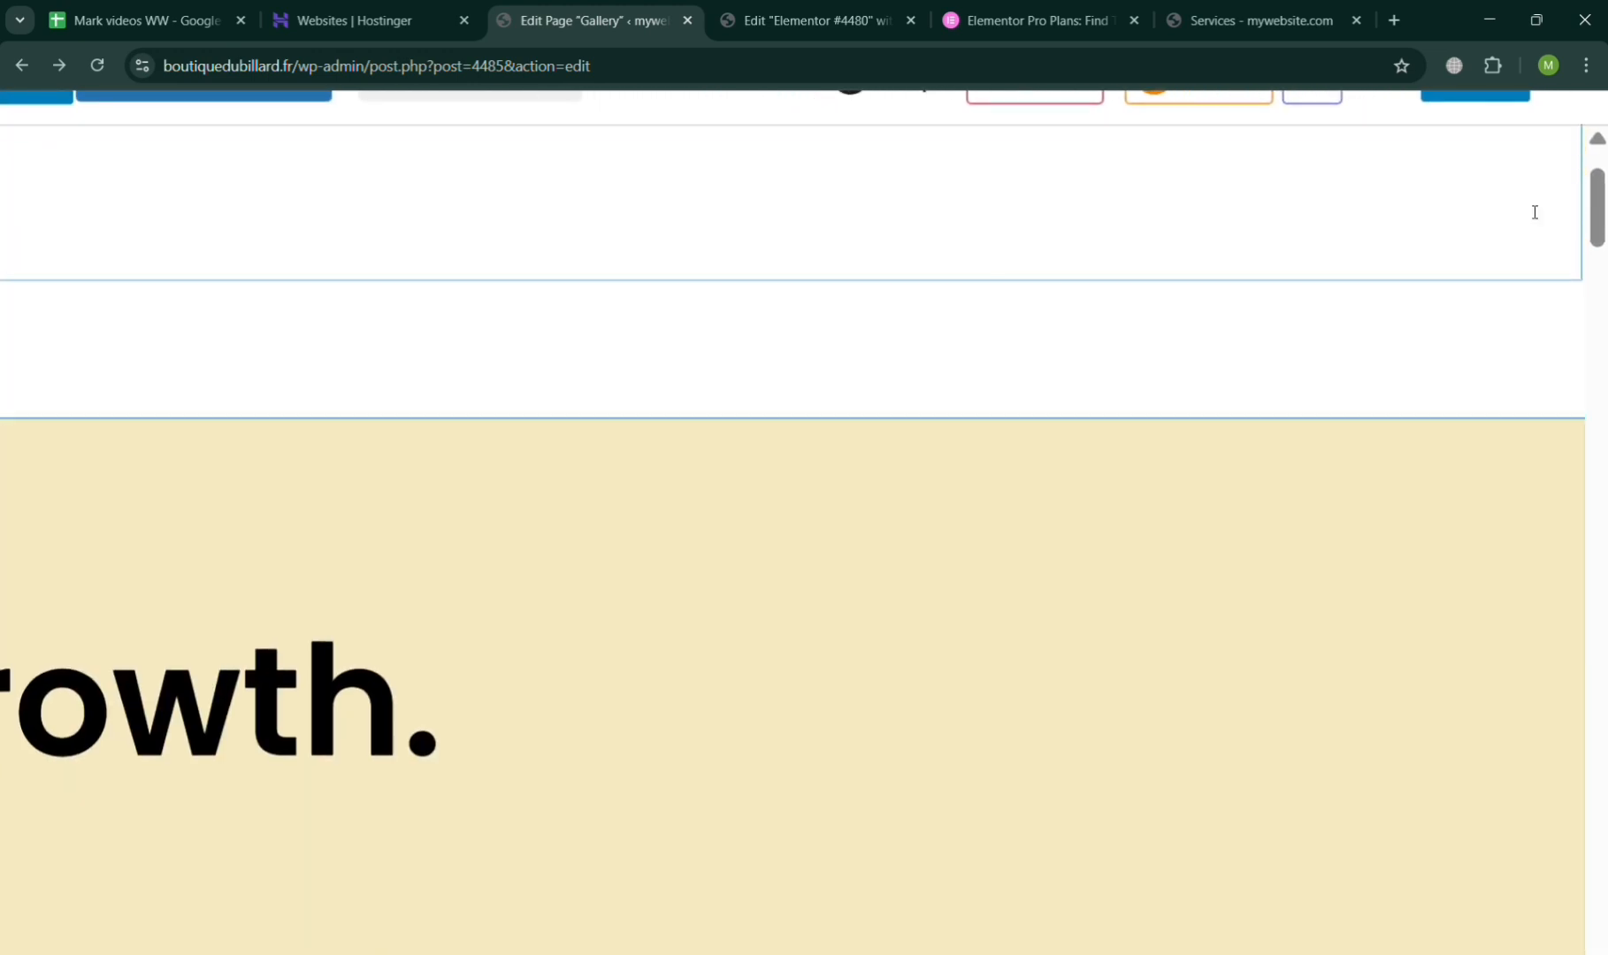
pyautogui.scroll(2, 1560, 230)
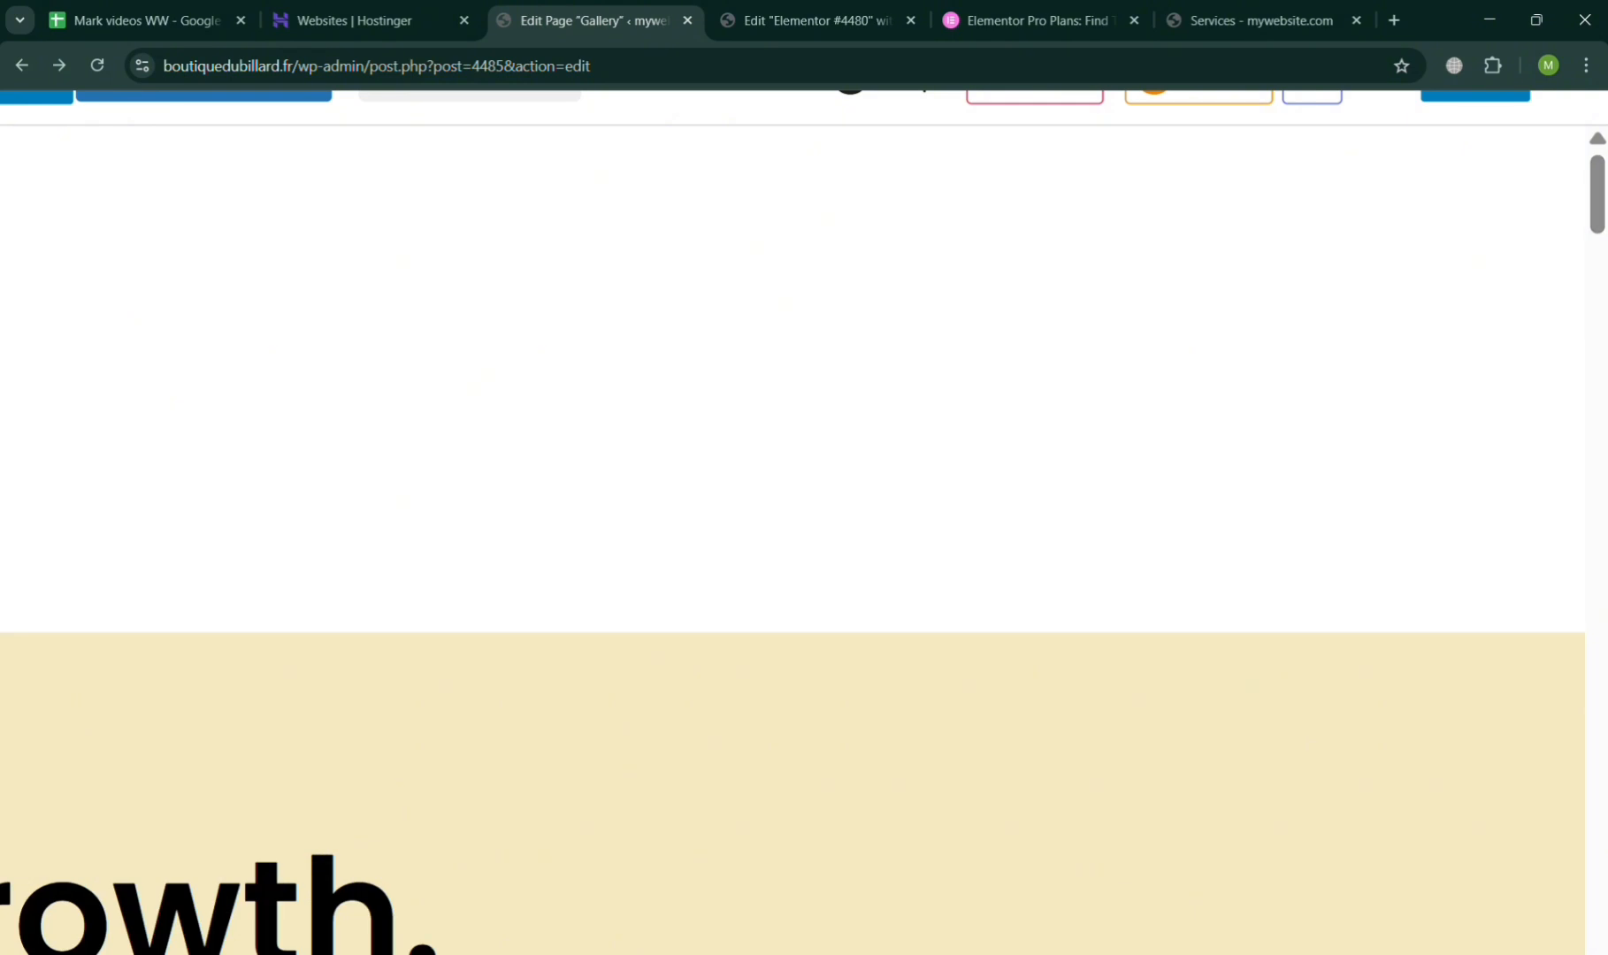
pyautogui.scroll(2, 1601, 113)
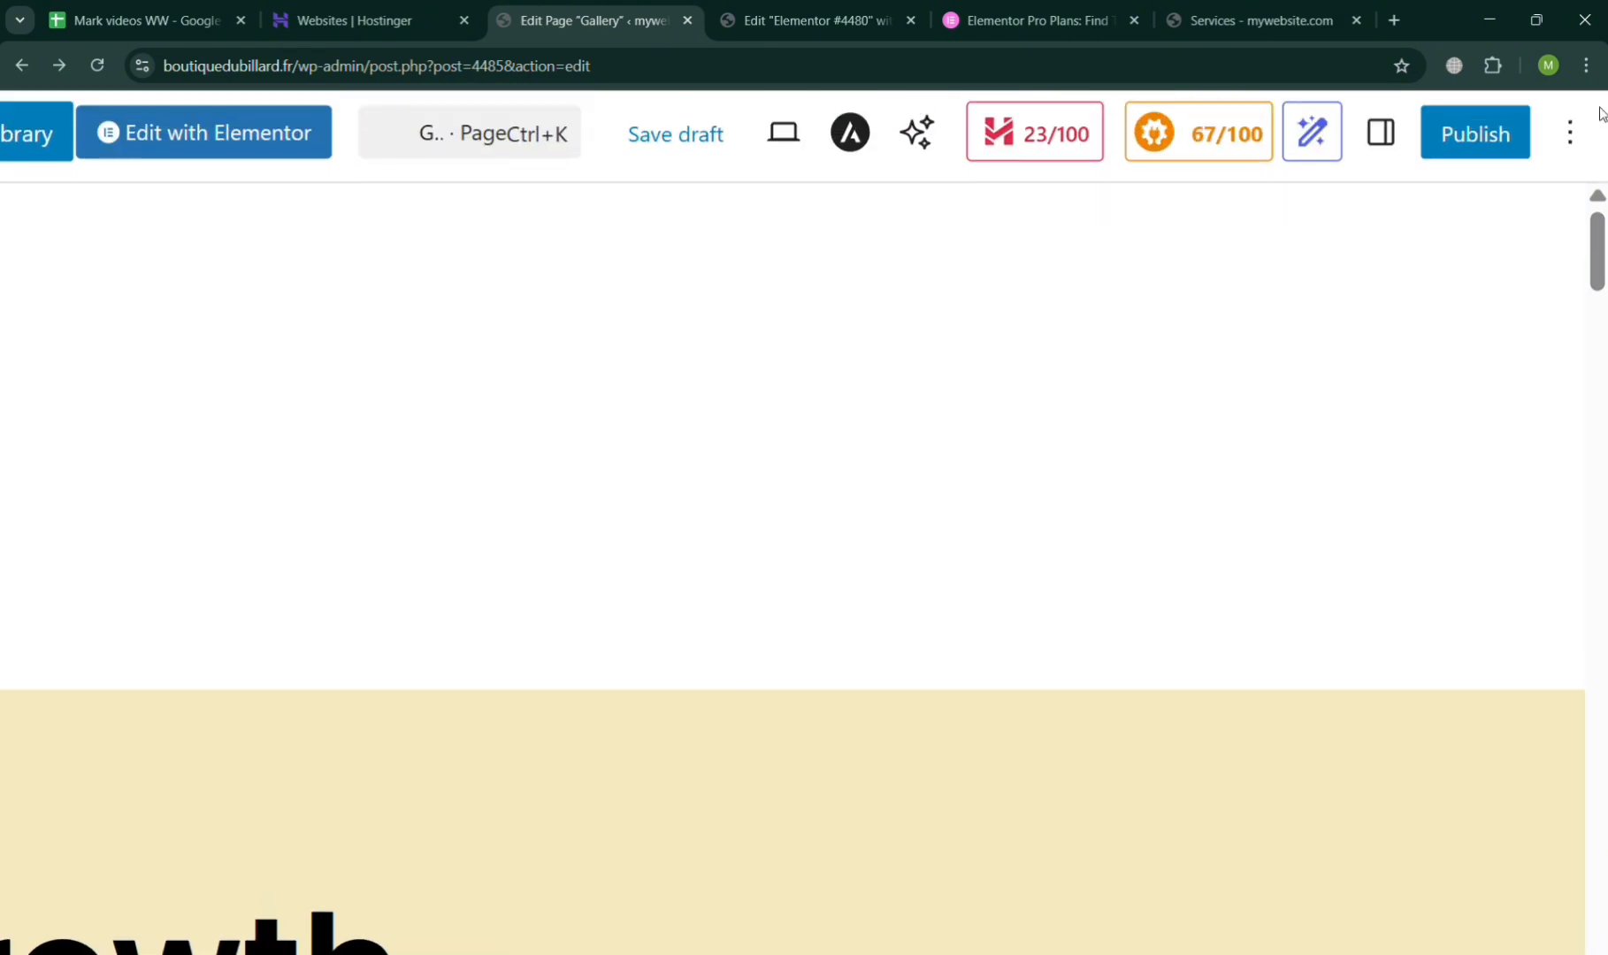
pyautogui.click(1468, 155)
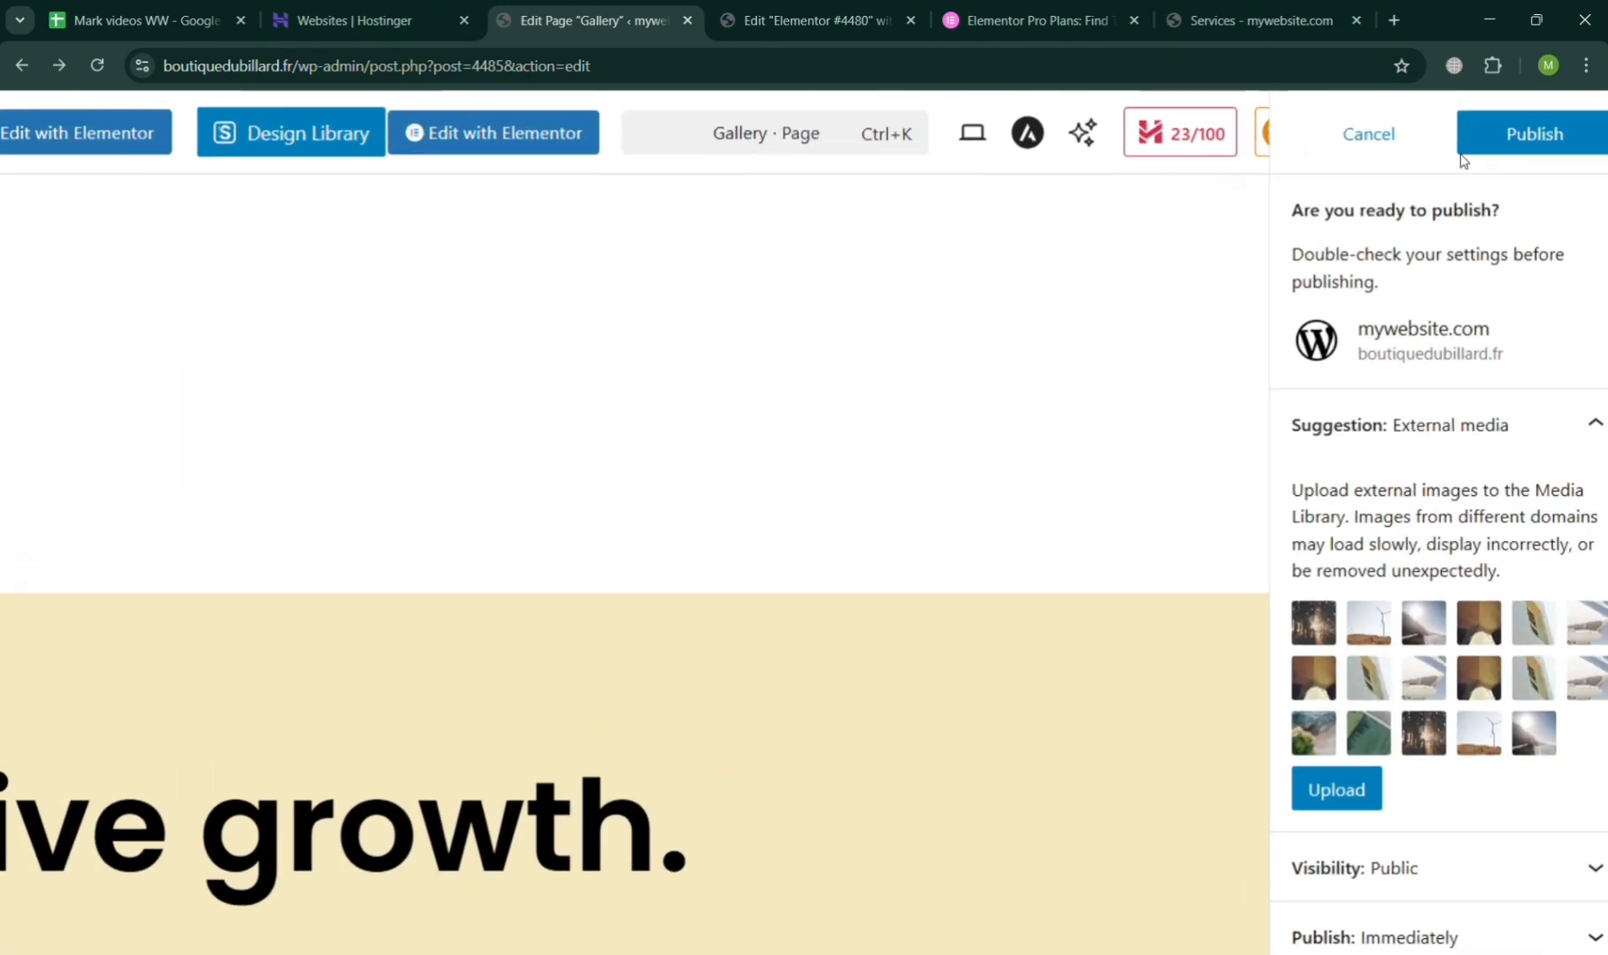
pyautogui.click(1495, 157)
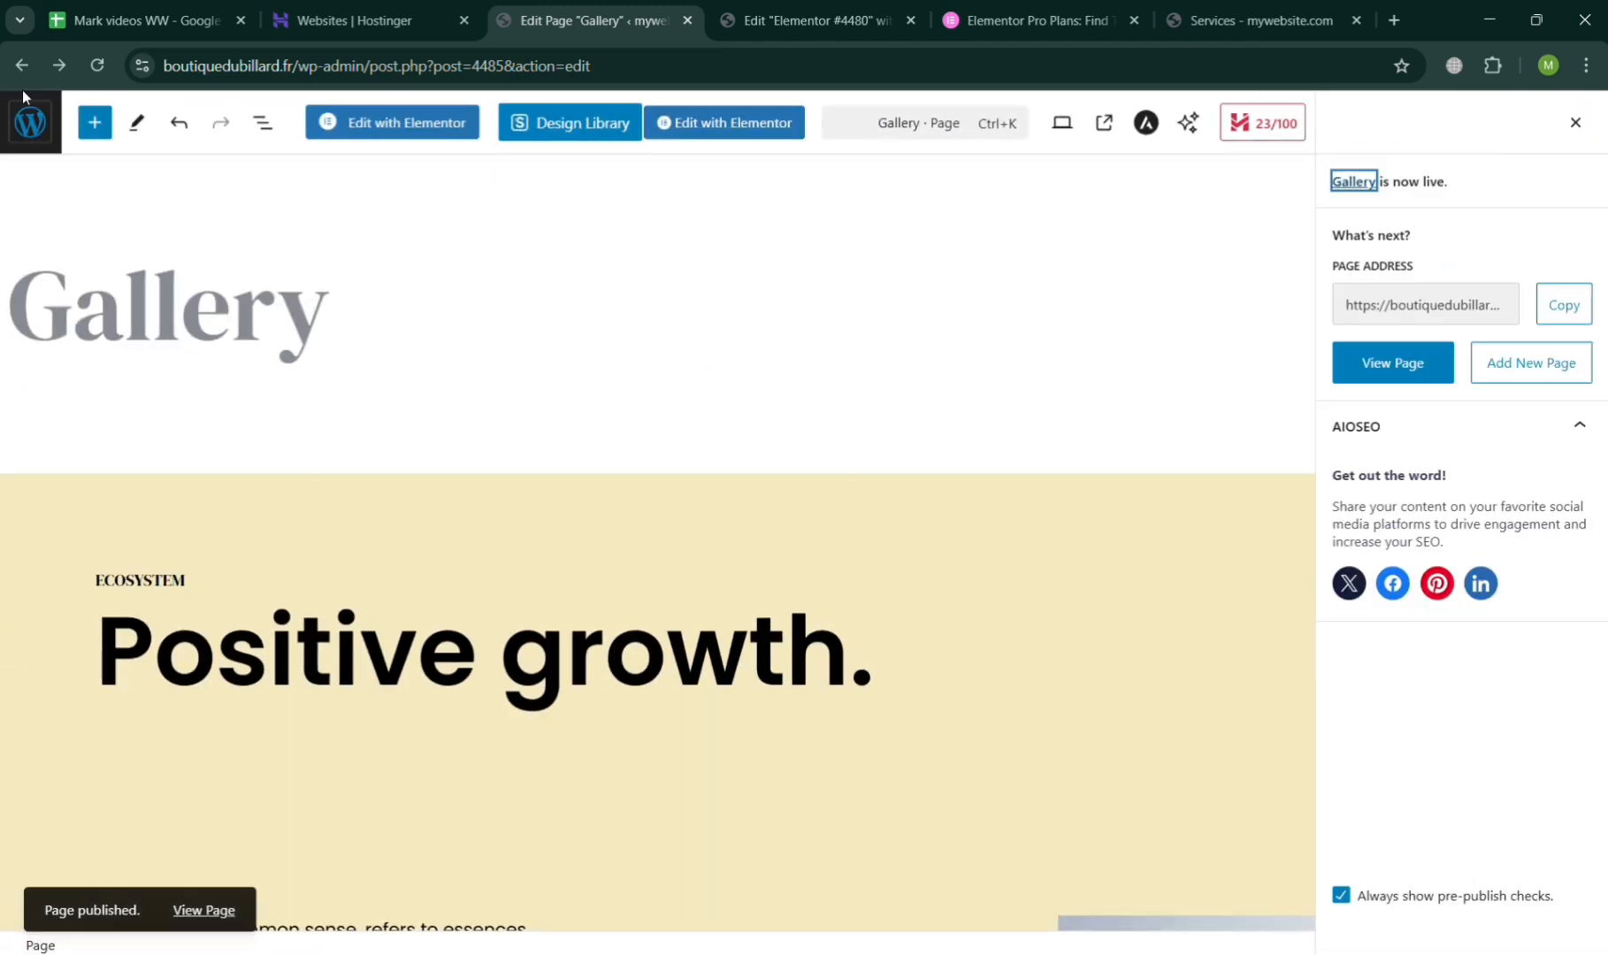
# Leave the page editor, open the site's menu settings and save "My Main Menu" with the Gallery page among its items.
pyautogui.click(29, 121)
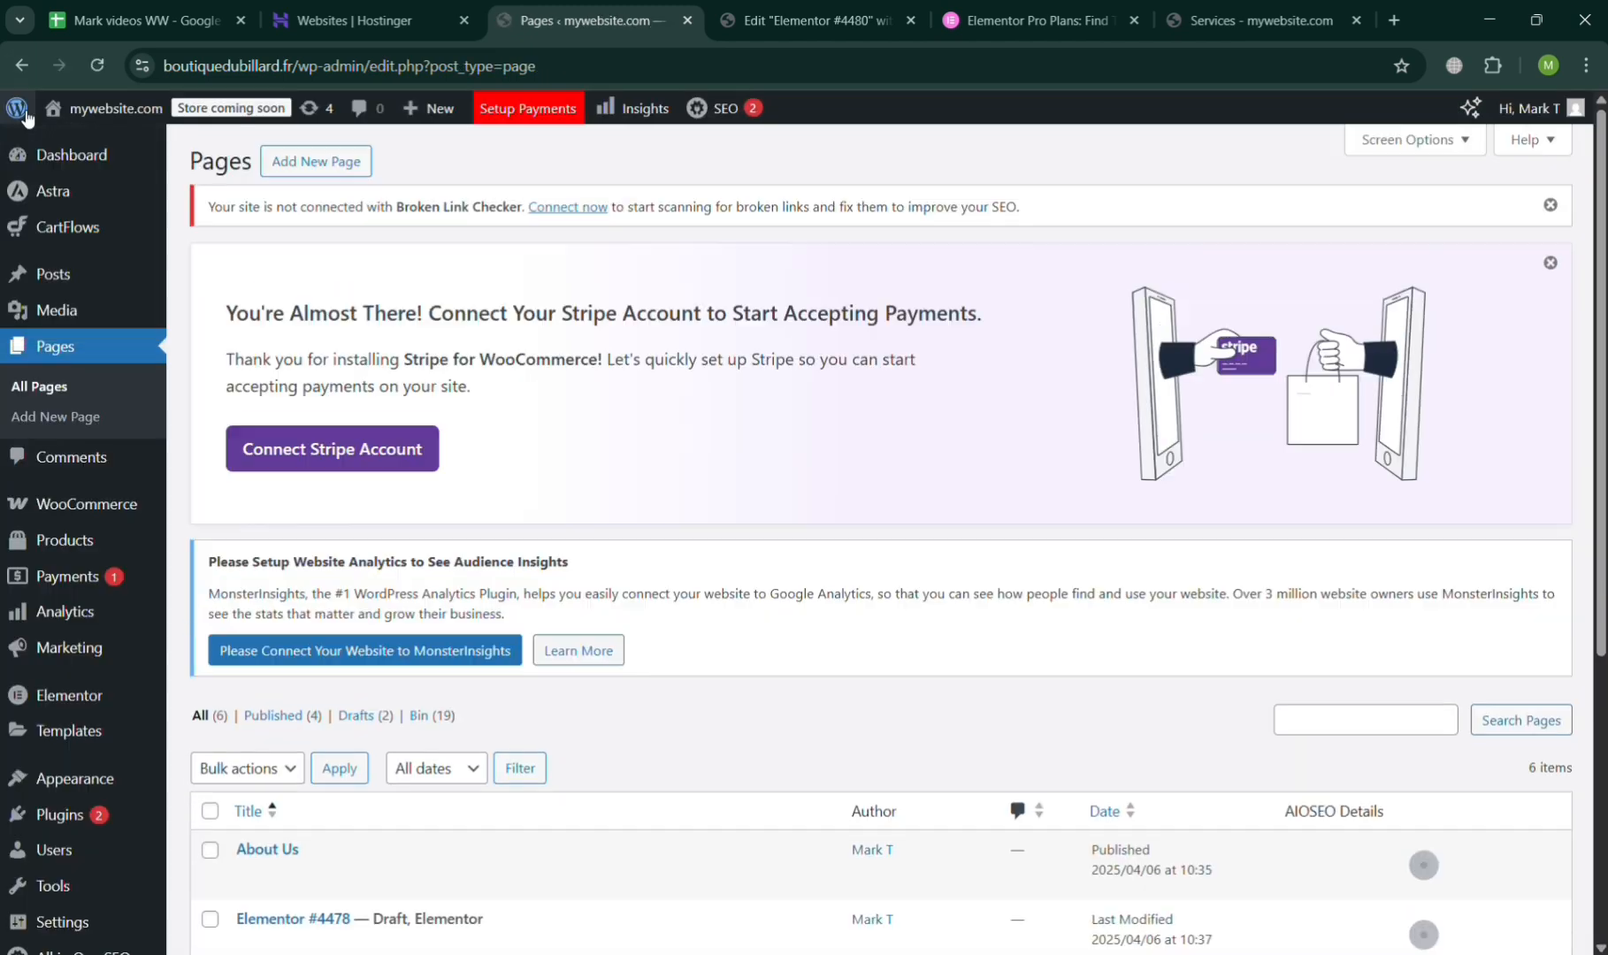
pyautogui.moveTo(95, 775)
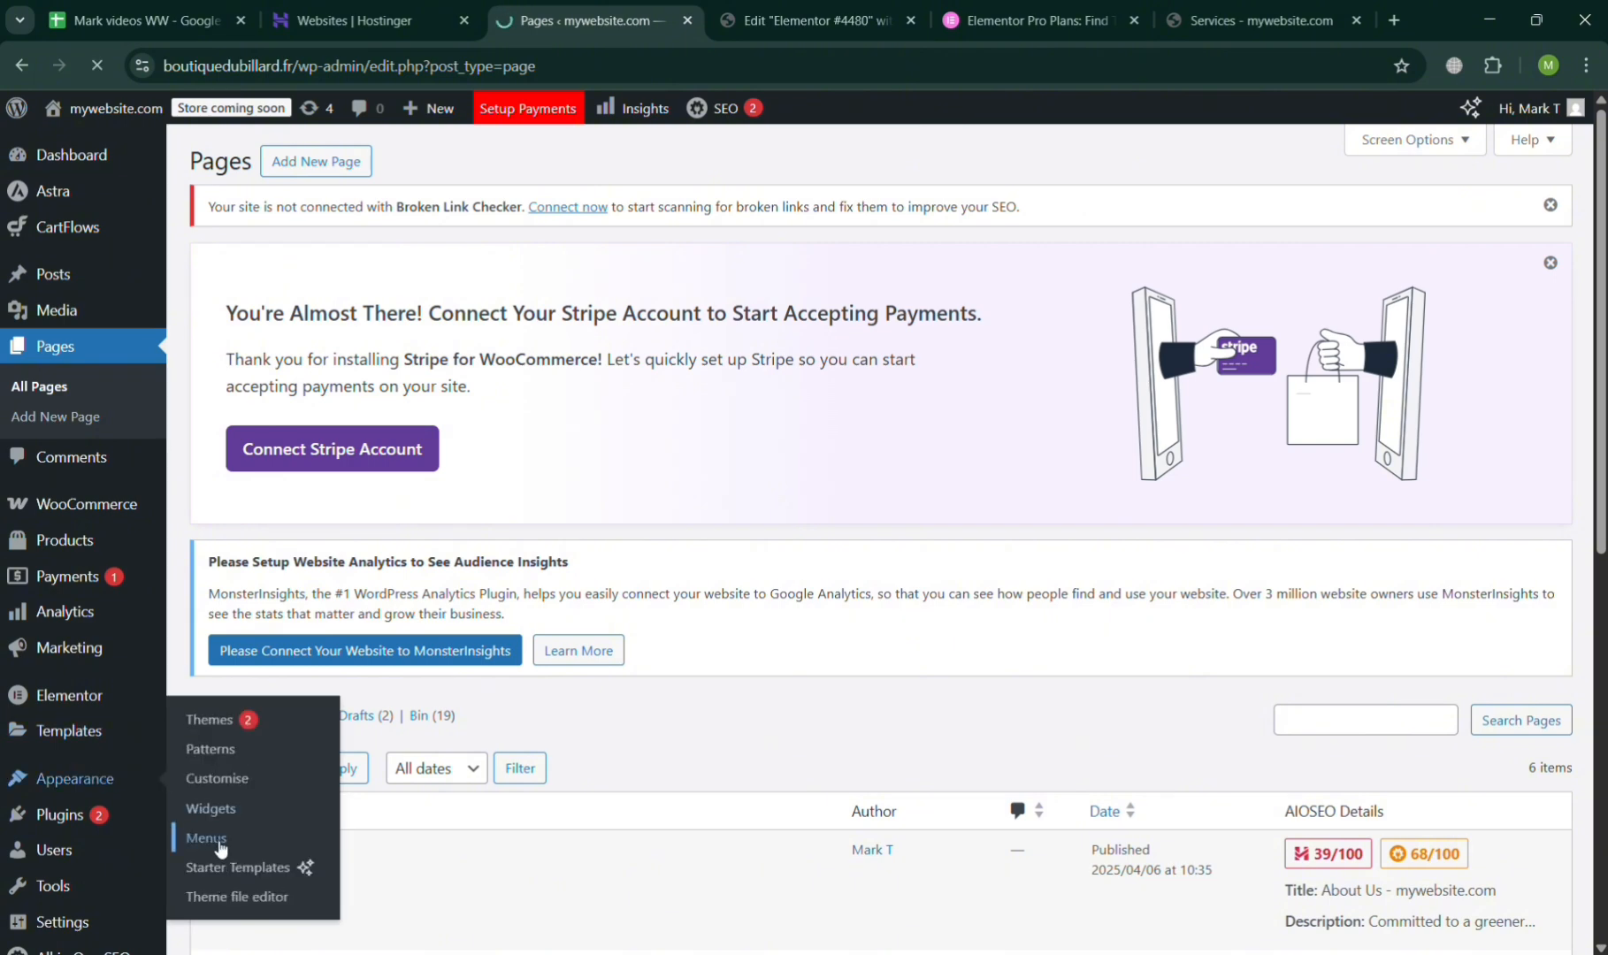
pyautogui.scroll(-4, 215, 847)
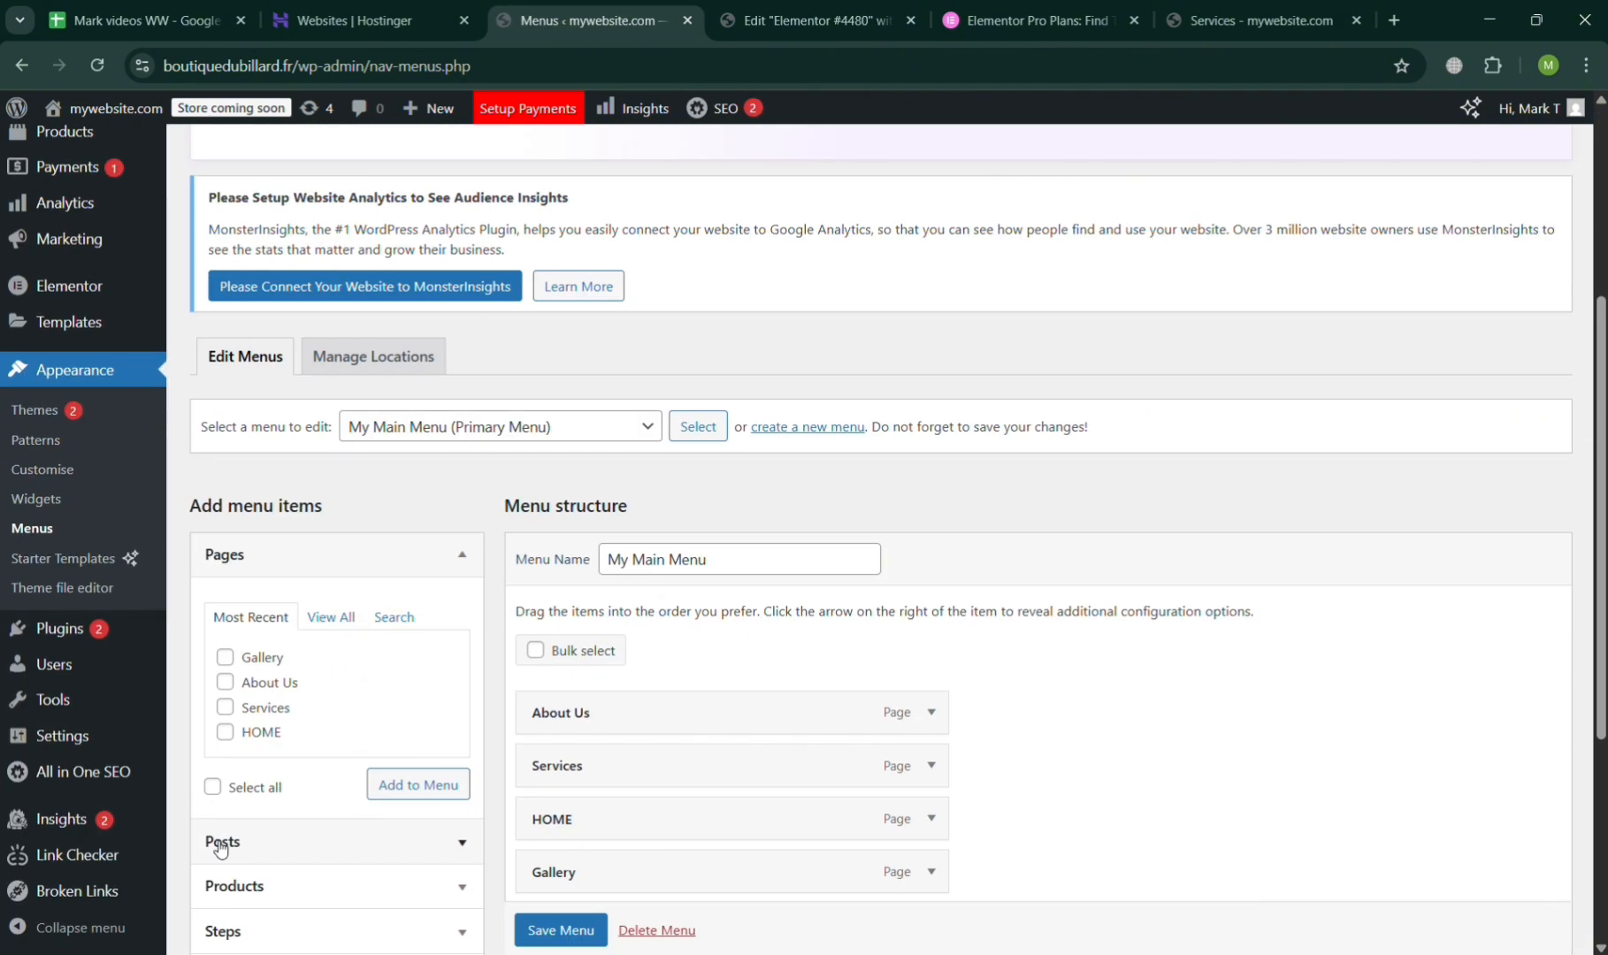
pyautogui.scroll(-2, 545, 833)
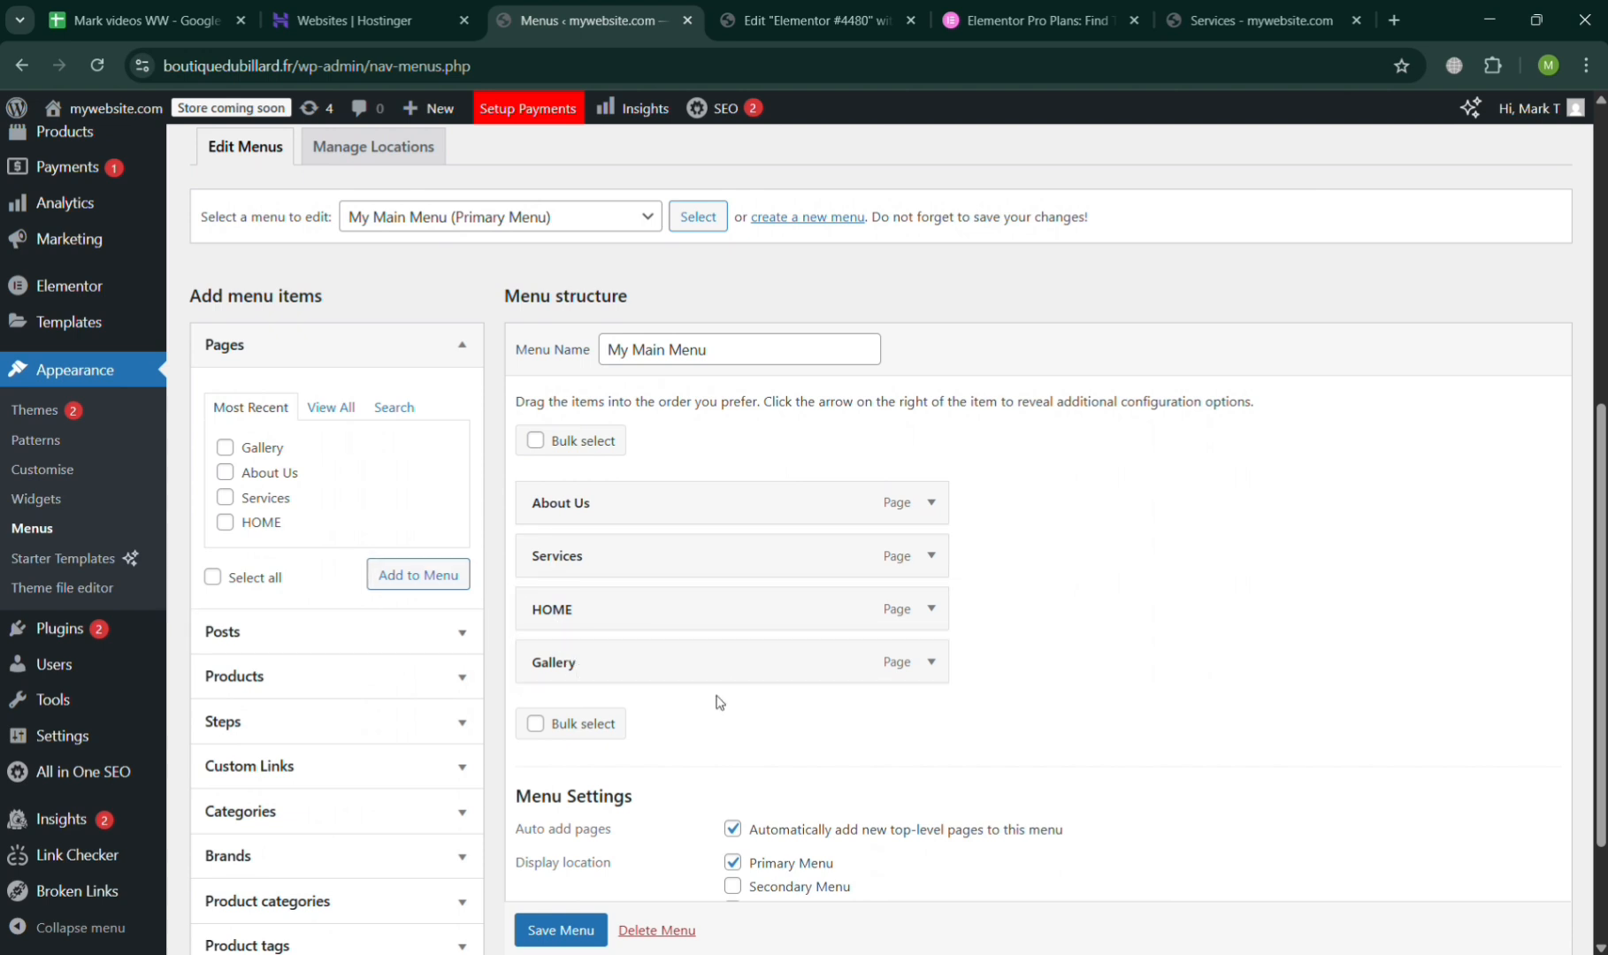
pyautogui.scroll(-2, 718, 702)
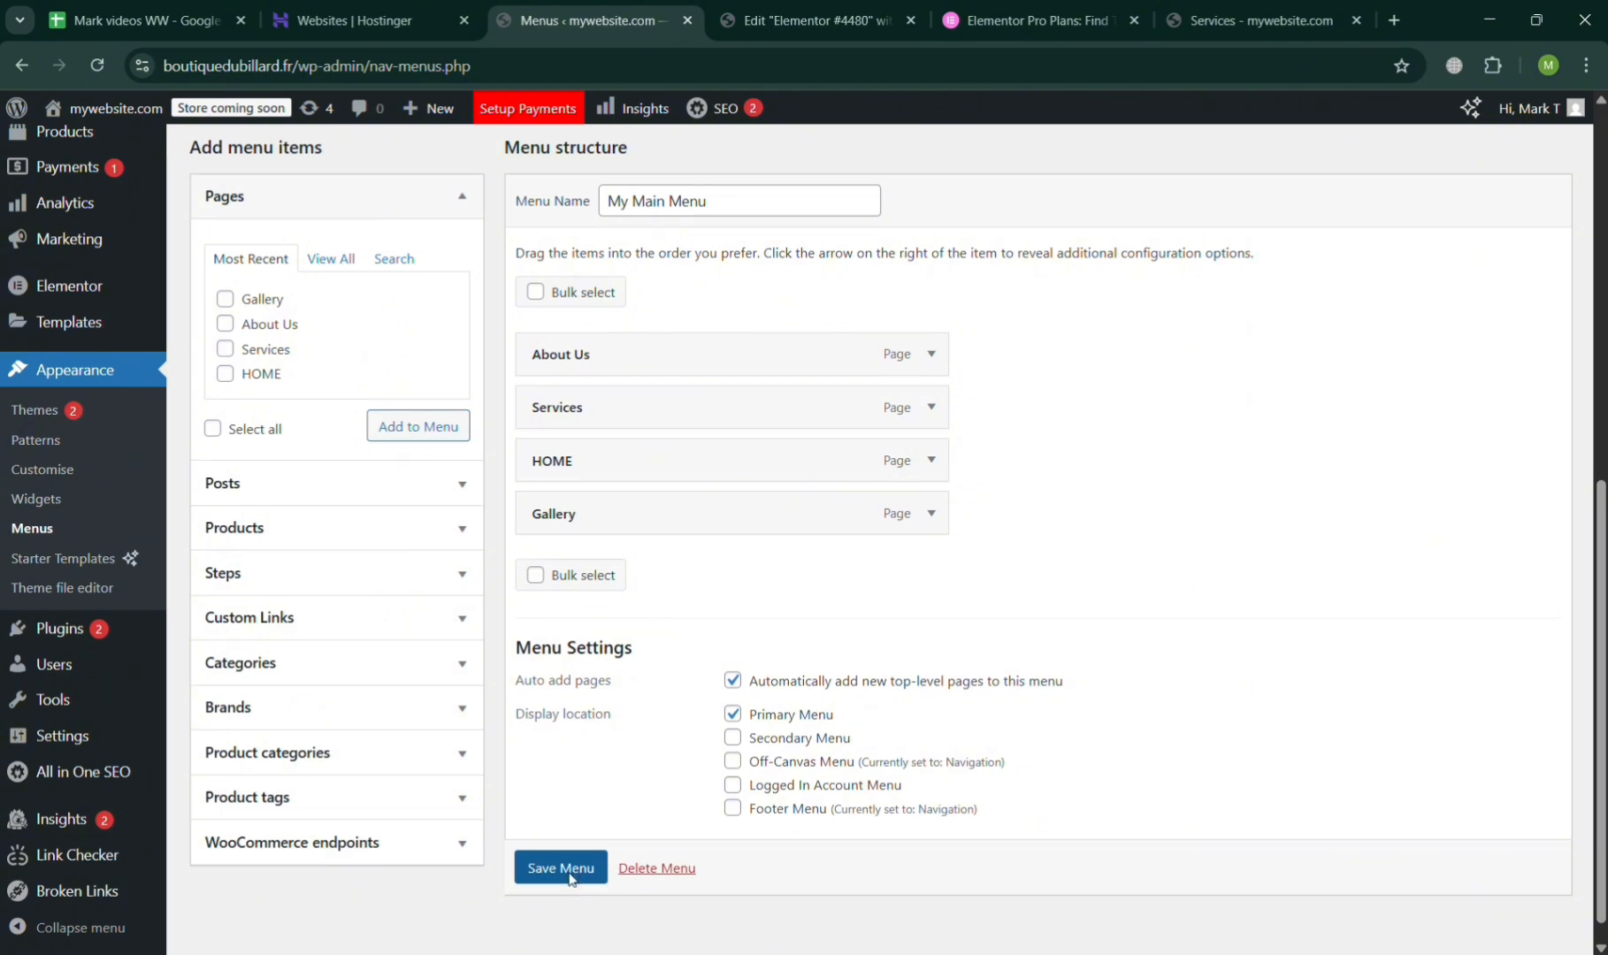
pyautogui.click(562, 868)
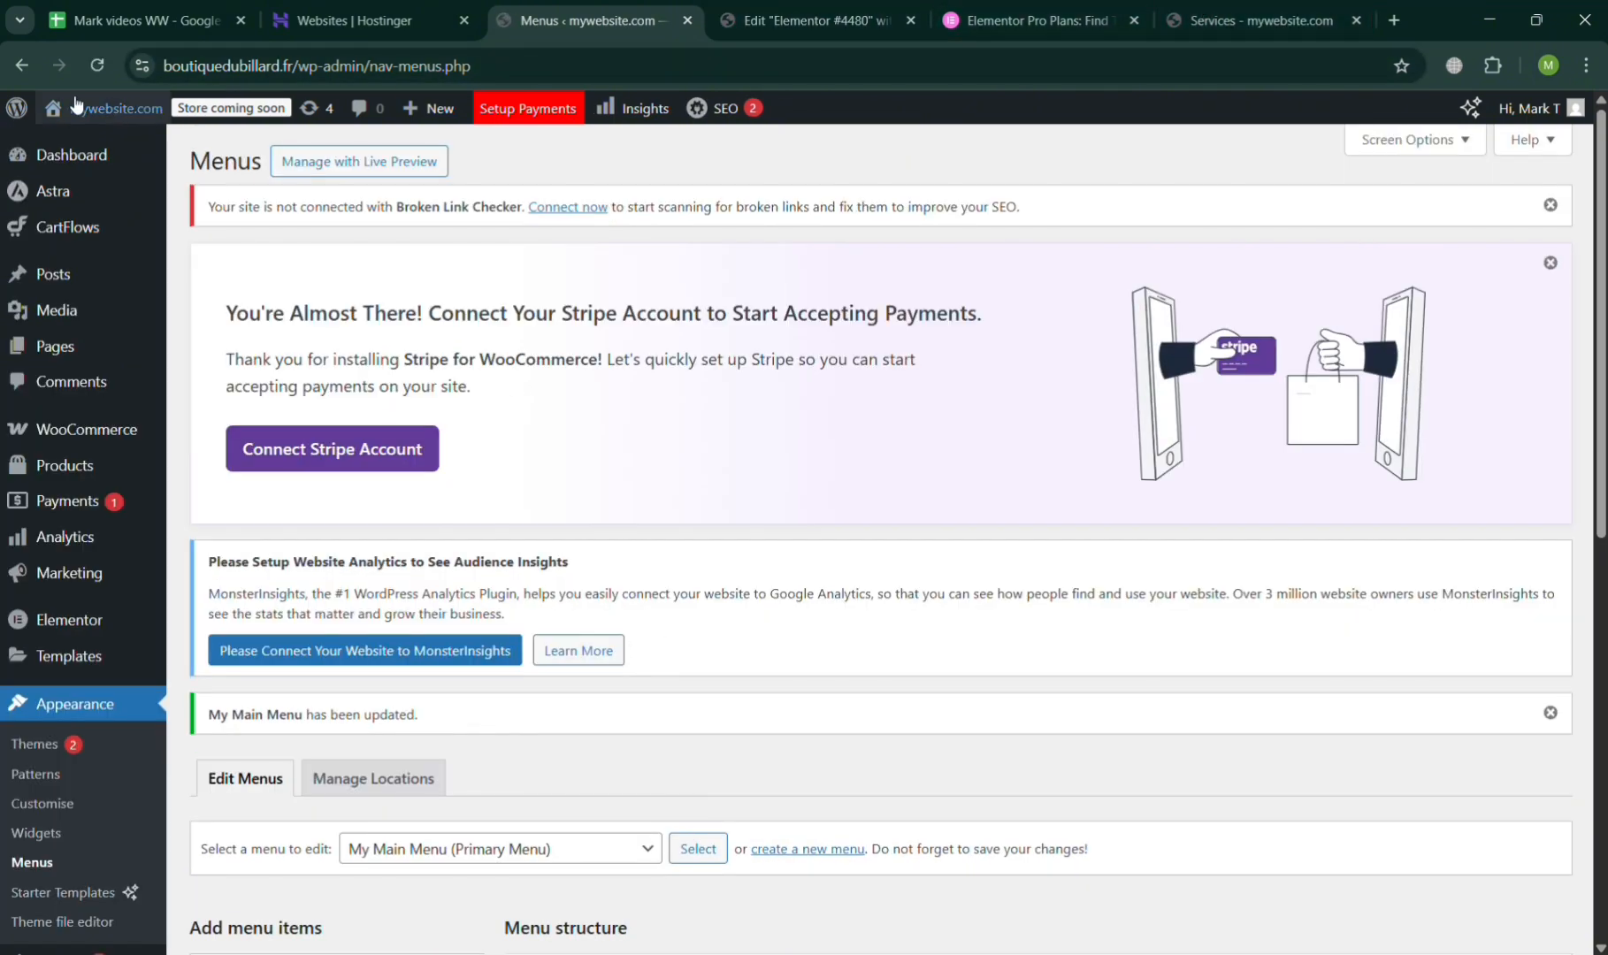
# Visit the live site and test the Services and Gallery links in the header menu.
pyautogui.moveTo(65, 106)
pyautogui.click(78, 134)
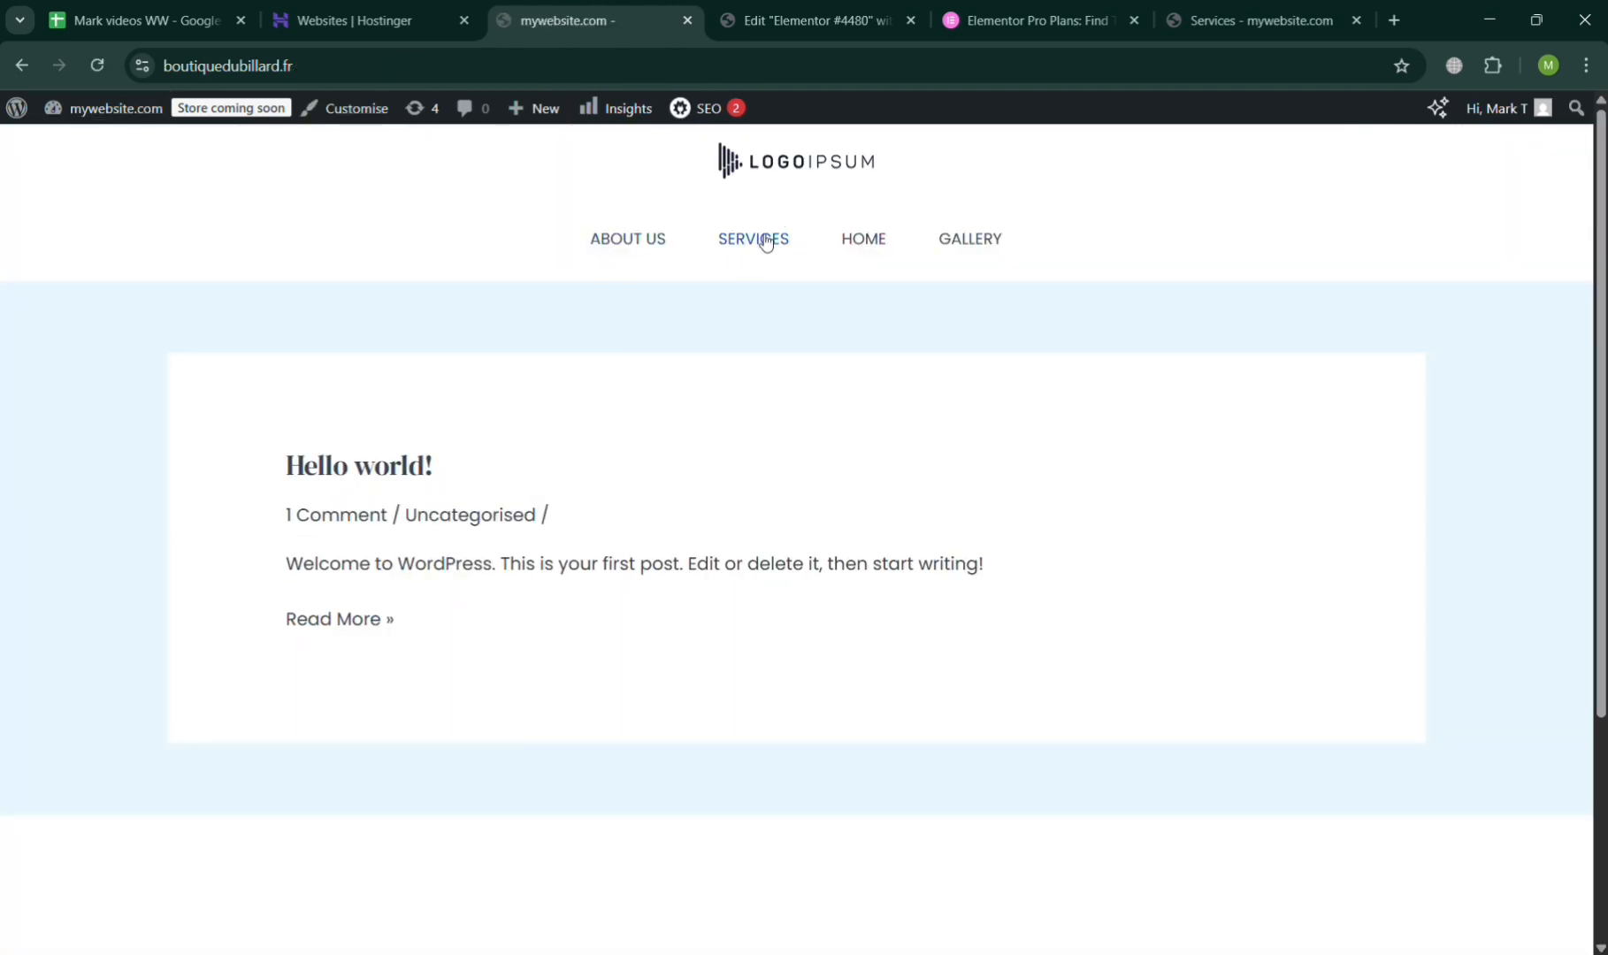
pyautogui.click(766, 240)
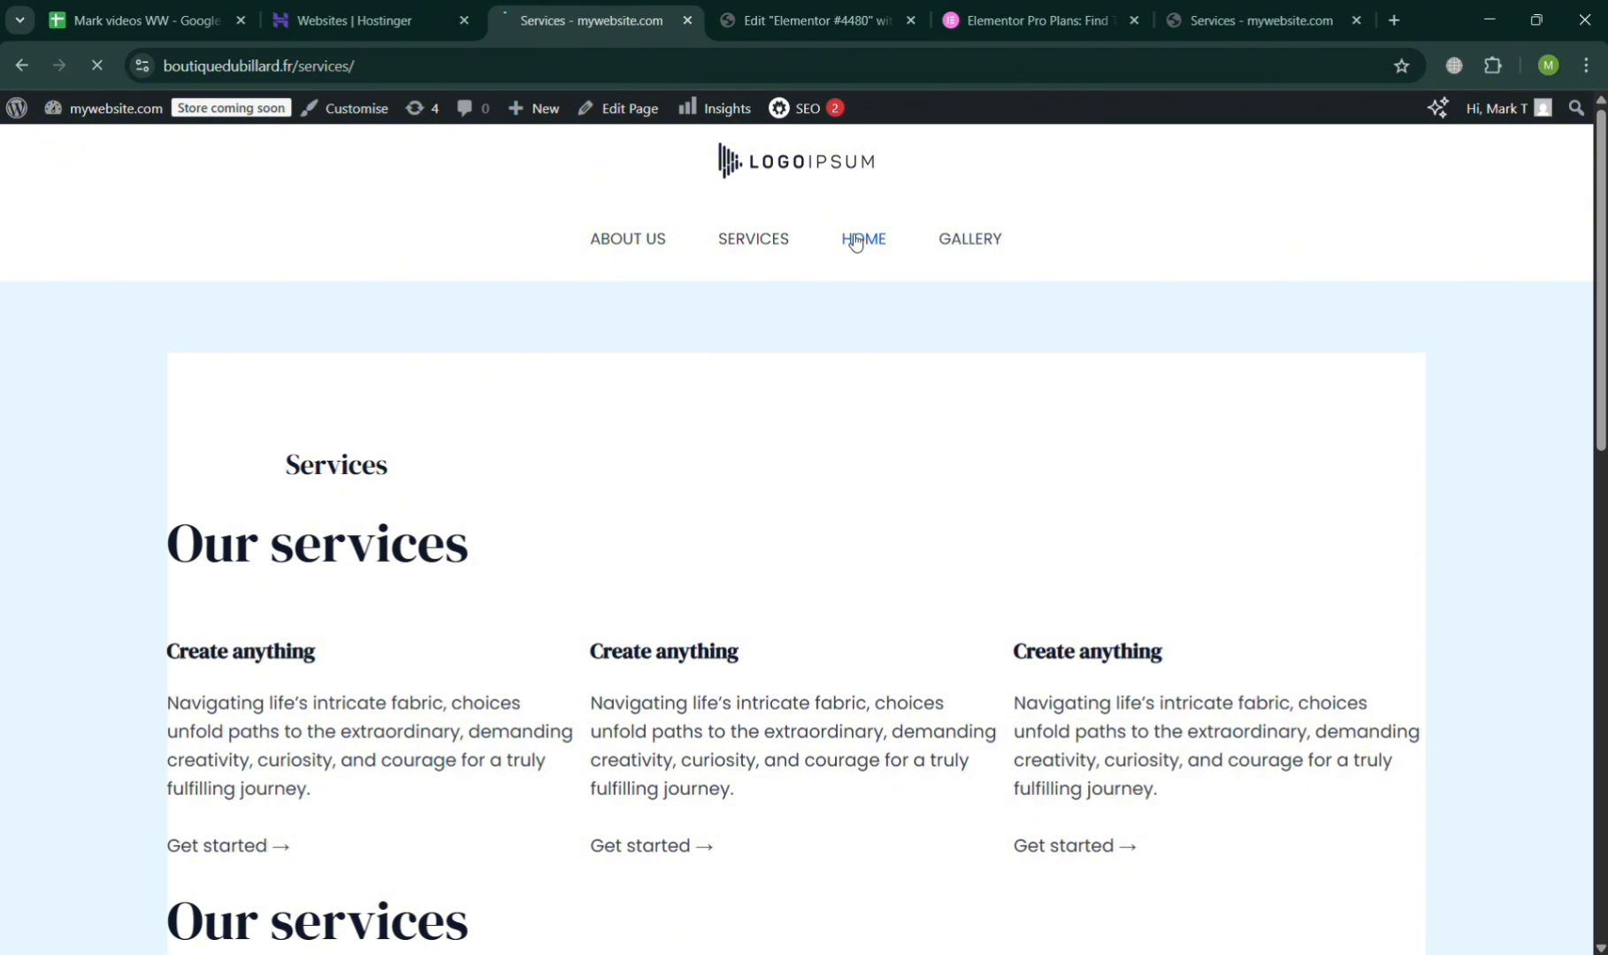
pyautogui.click(956, 241)
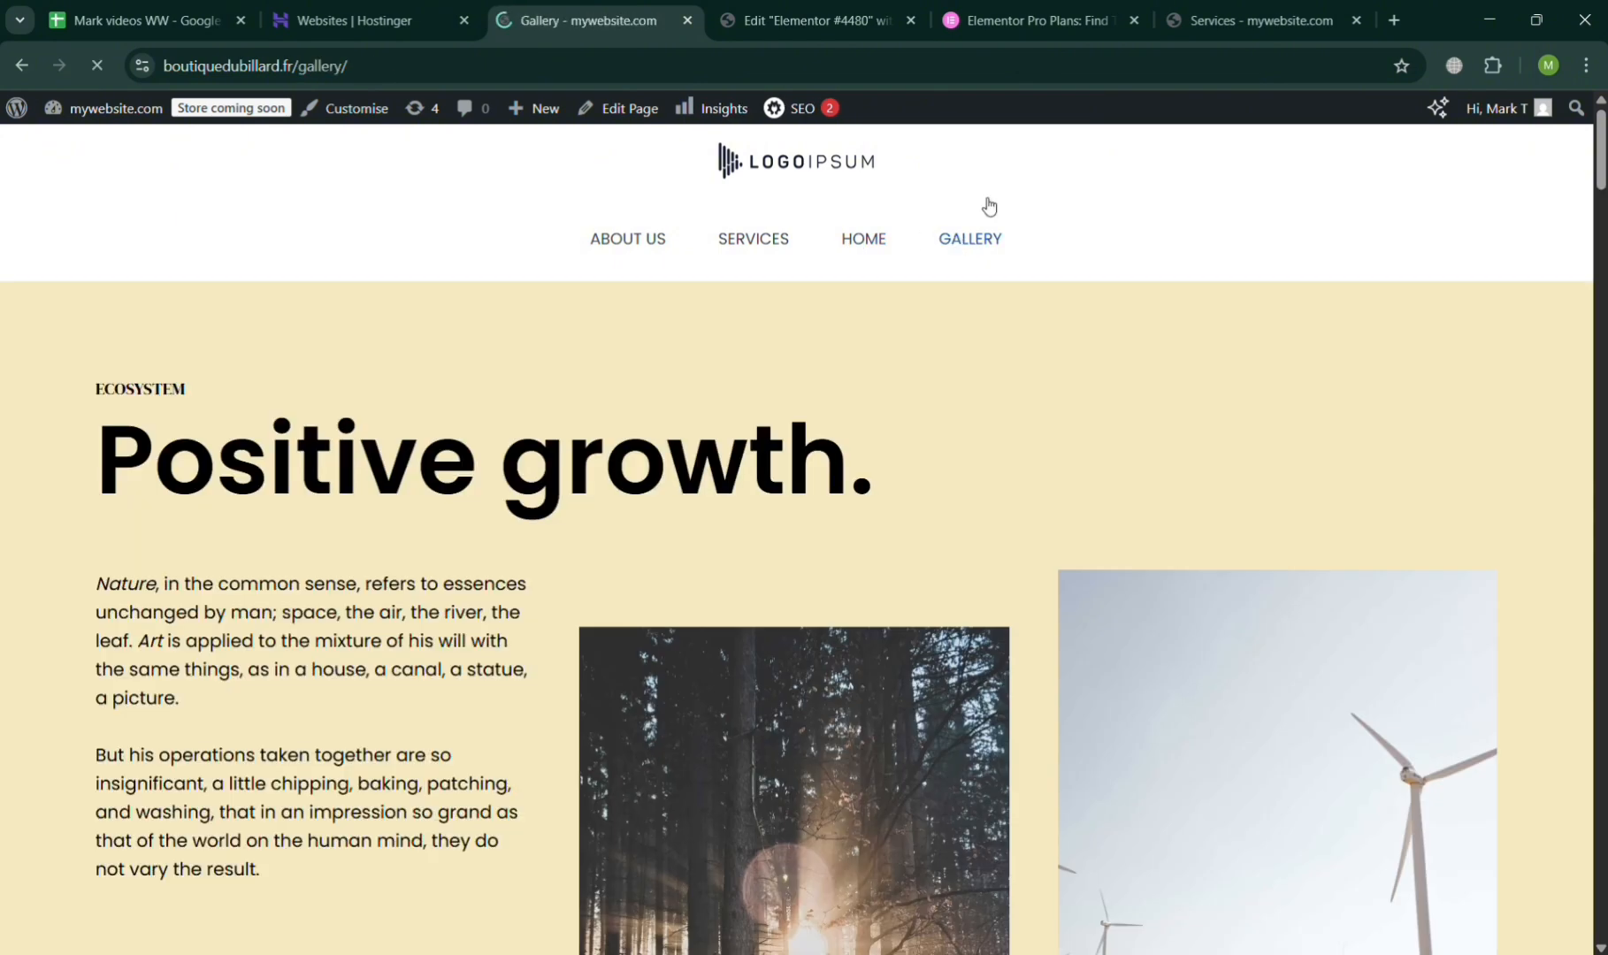
# Switch to the Elementor editor of the draft page "Elementor #4480" and reload it to refresh the header menu.
pyautogui.click(989, 7)
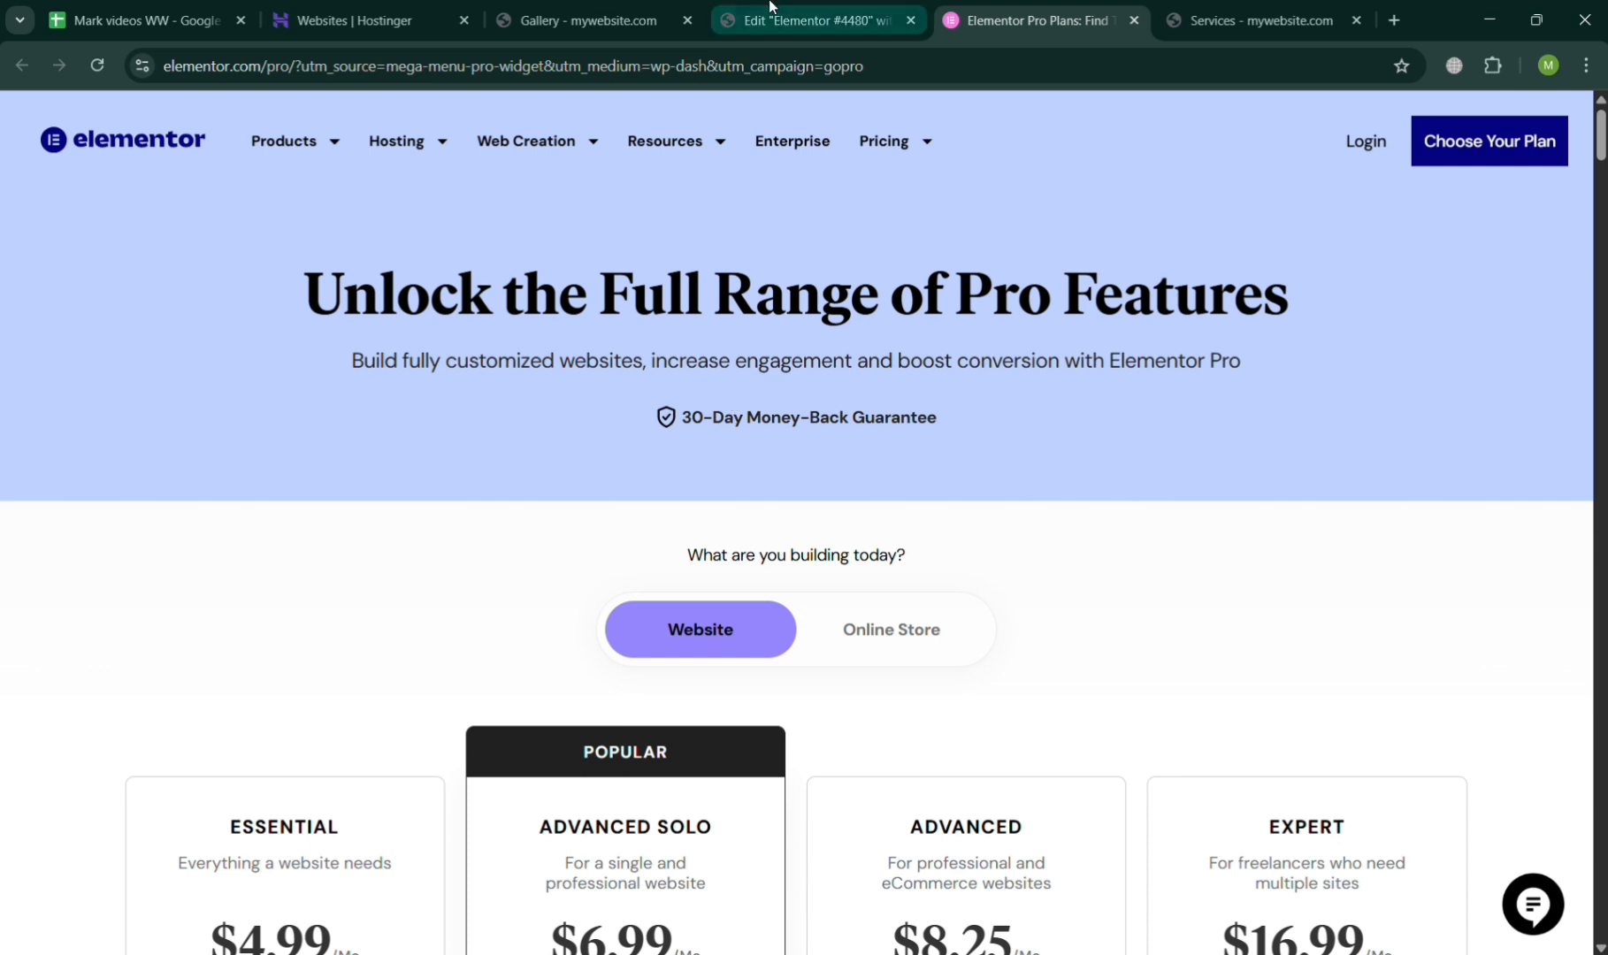
pyautogui.click(771, 6)
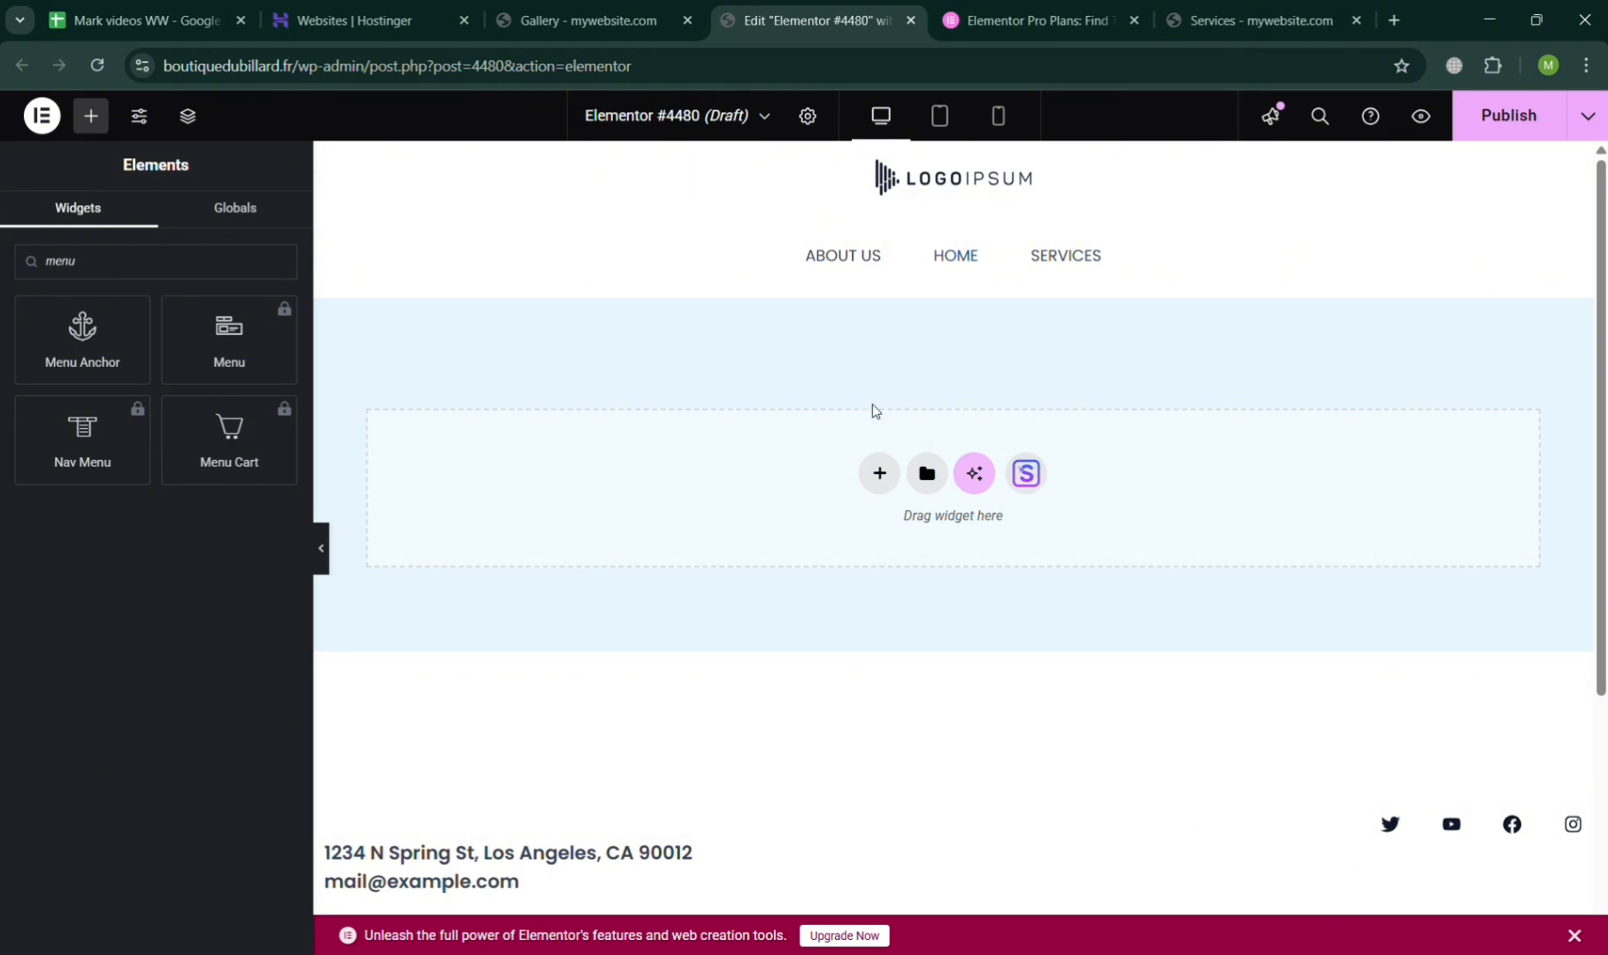
pyautogui.click(98, 66)
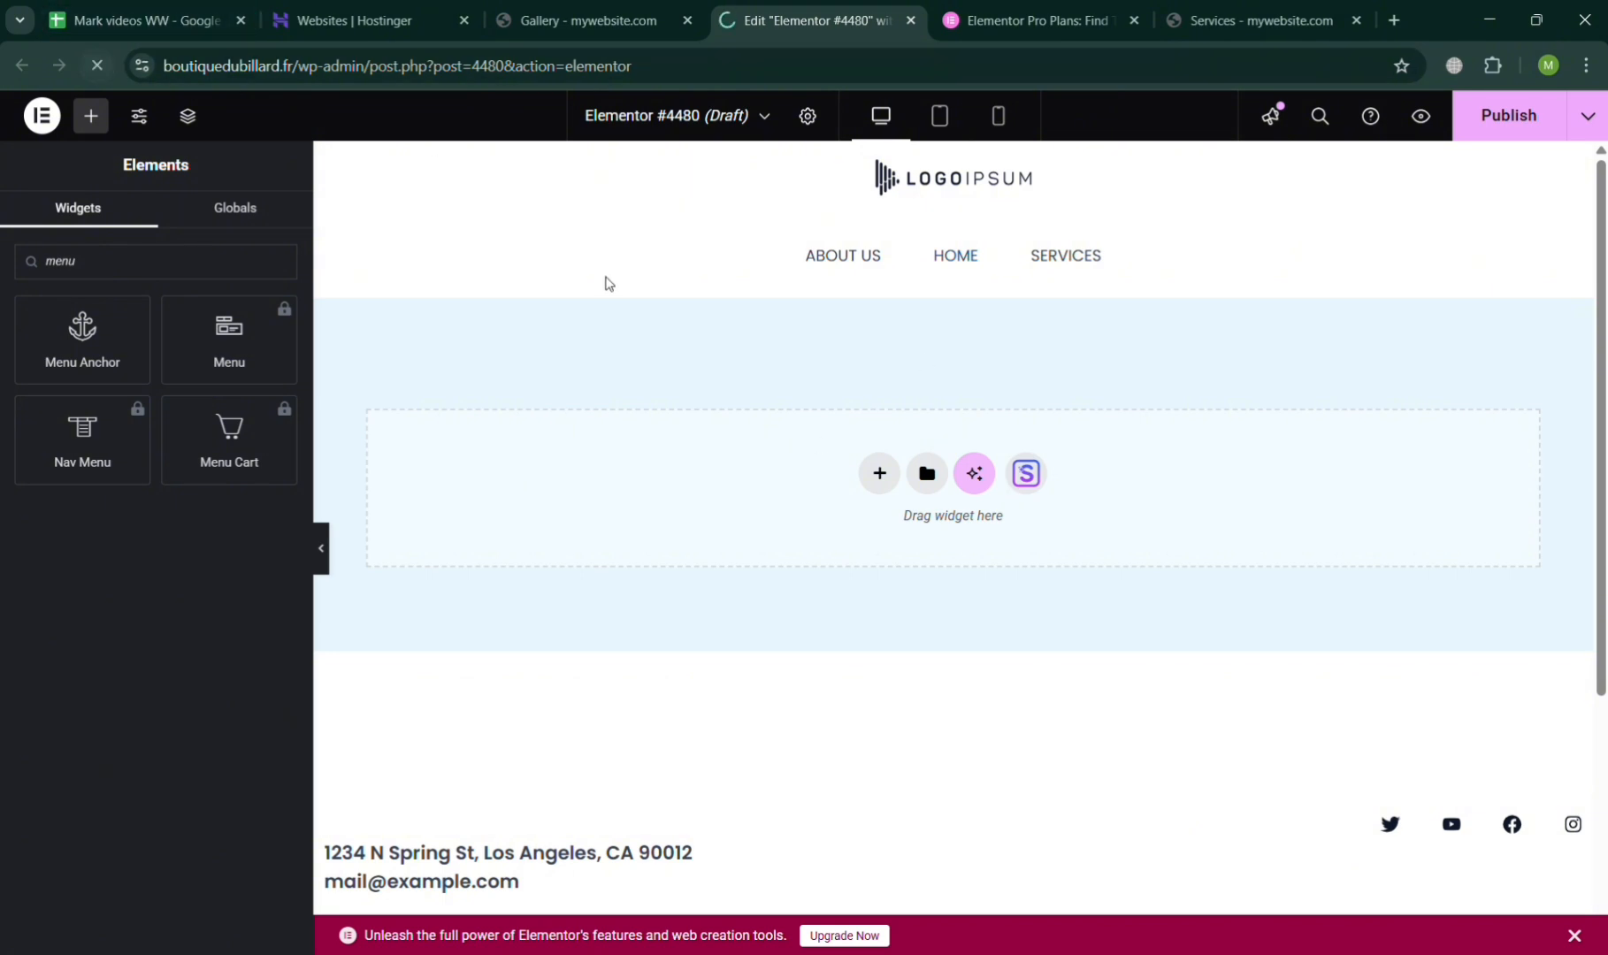